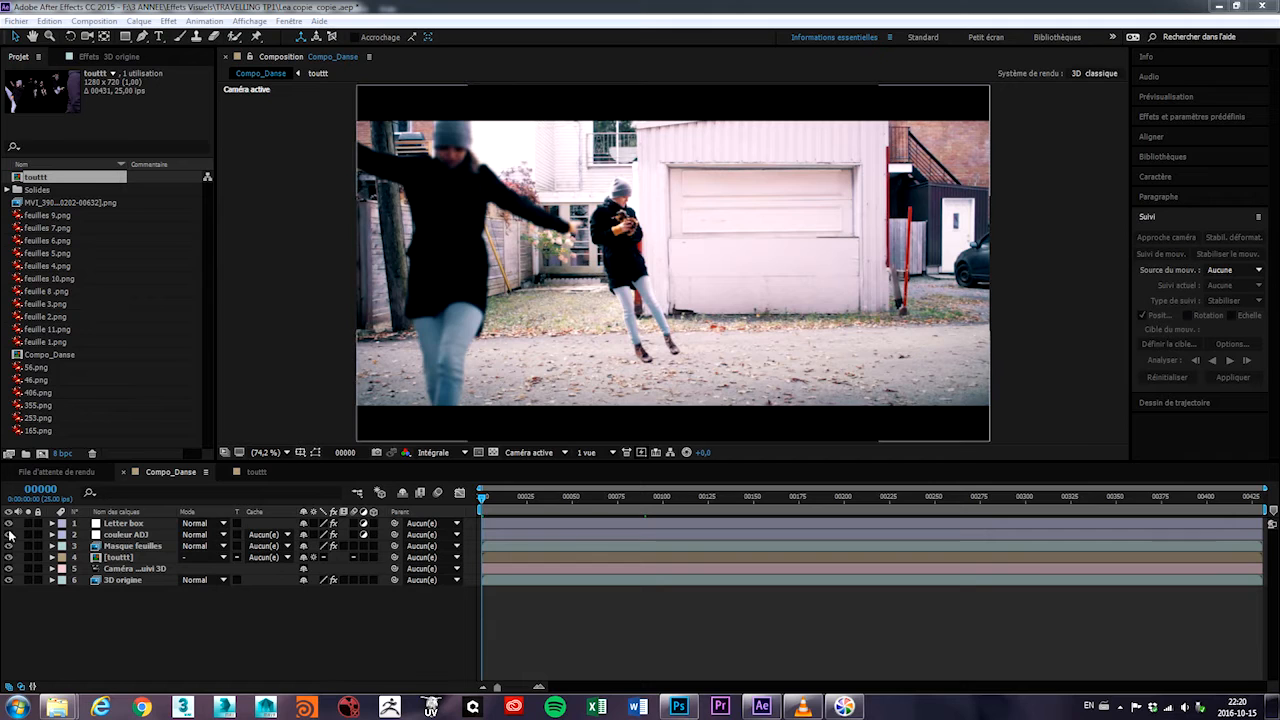
Hide every layer of Compo_Danse except the 3D origine footage layer
click(9, 523)
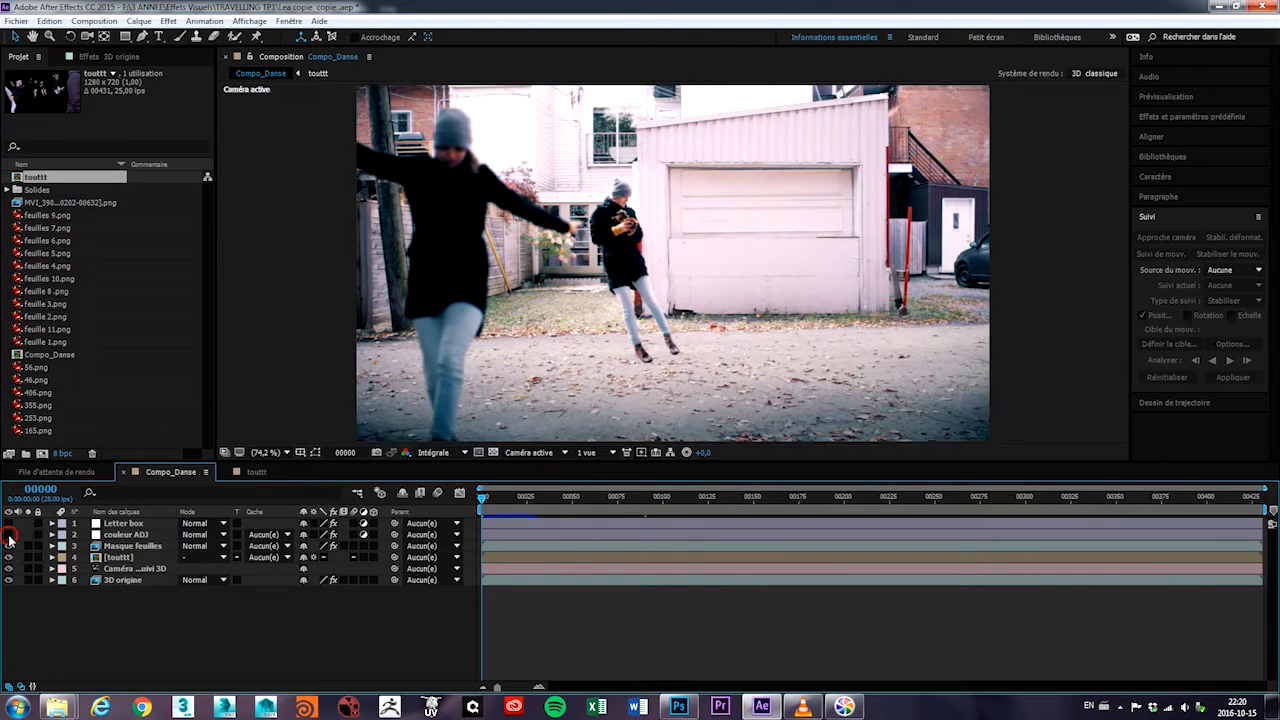
click(9, 558)
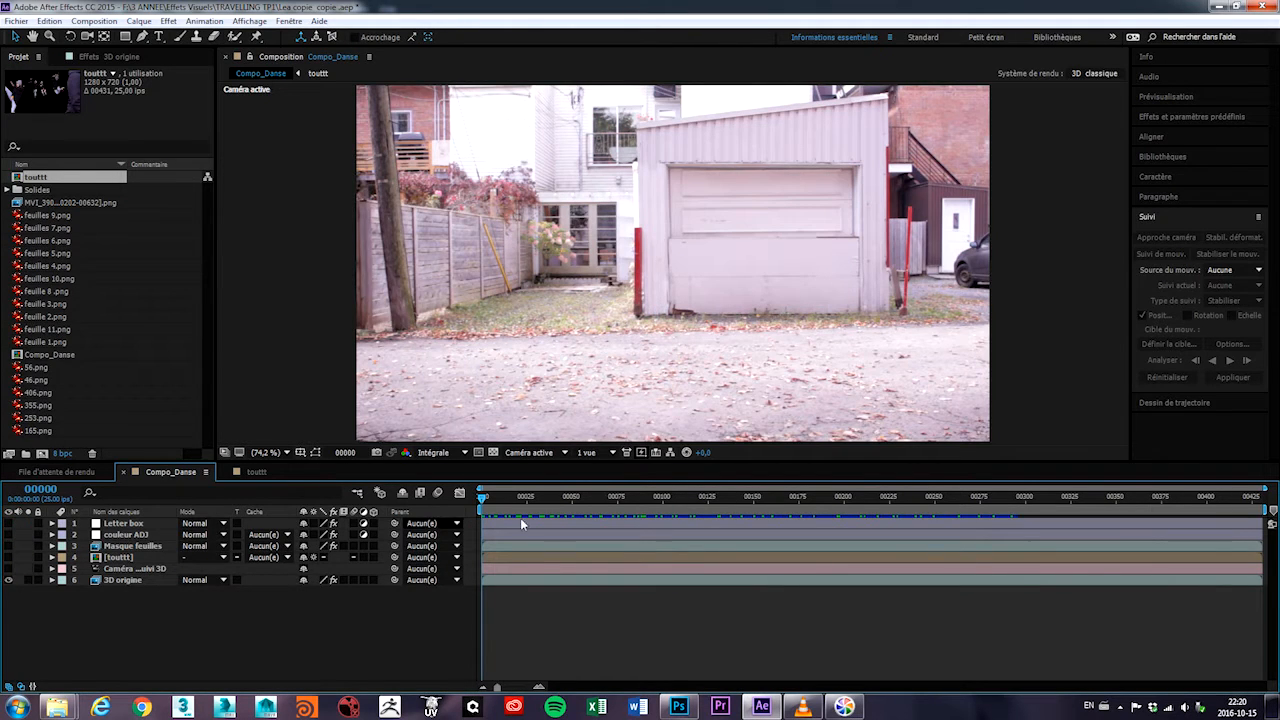
Switch to VLC and play the rendered video Compo_Danse_test 2.mov
click(797, 705)
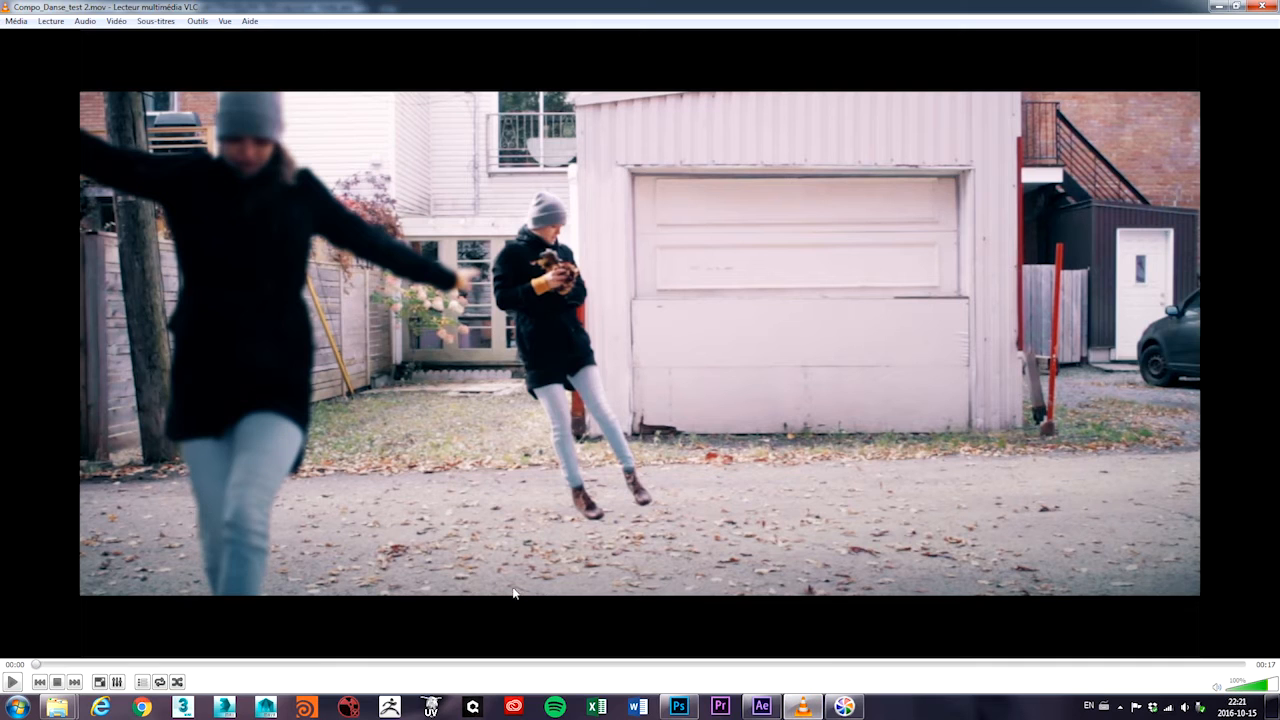
click(13, 682)
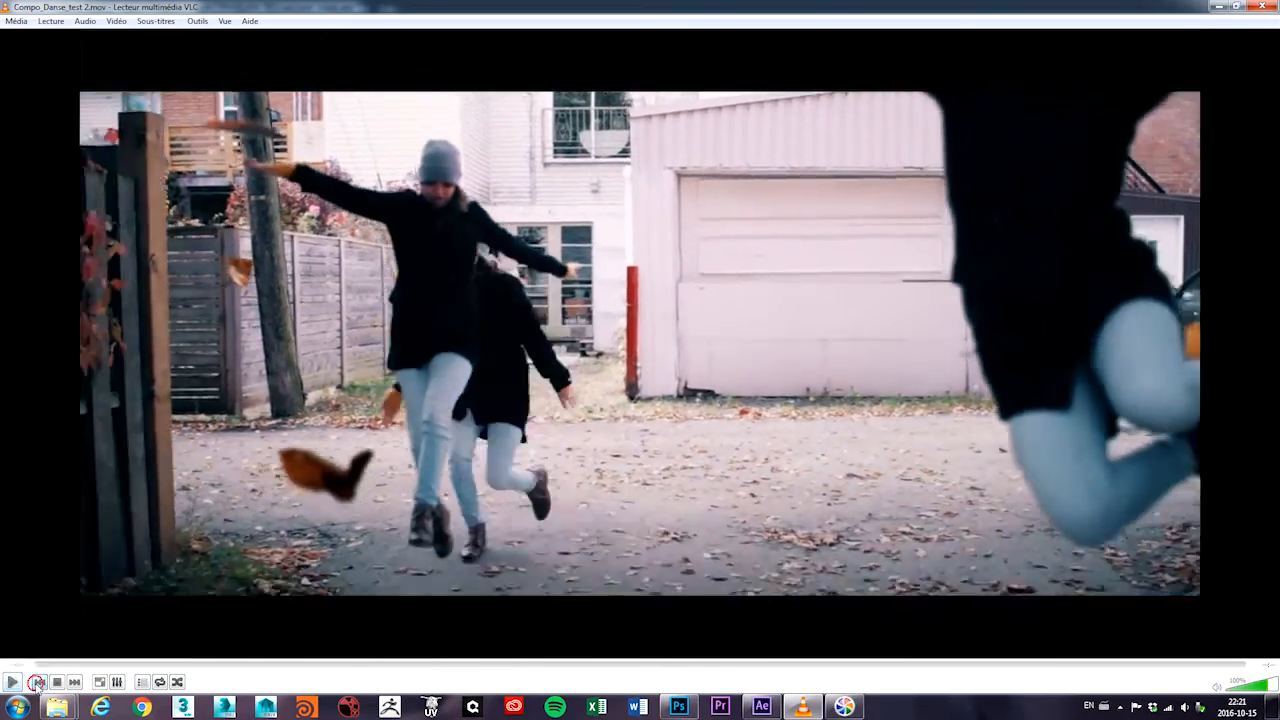
Review the raw test clips MVI_3805, MVI_3814 and MVI_3907, then stop playback and close the player
click(39, 682)
click(39, 682)
click(39, 682)
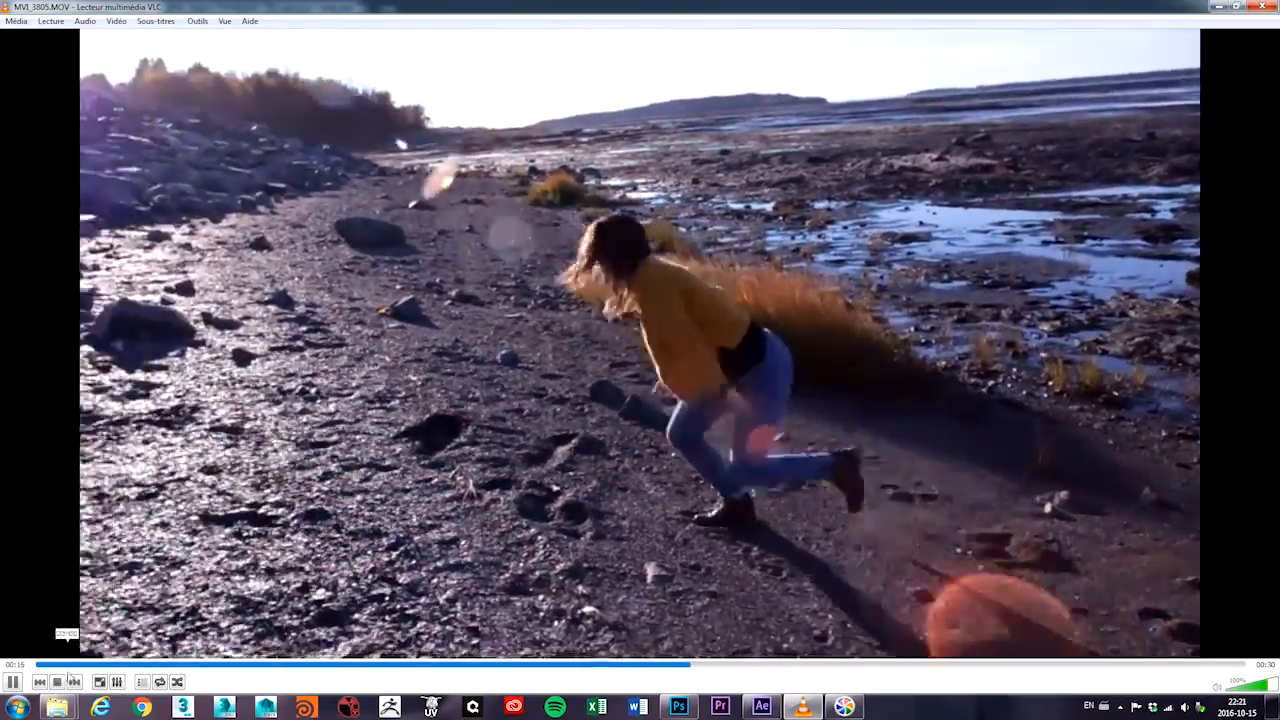
click(74, 681)
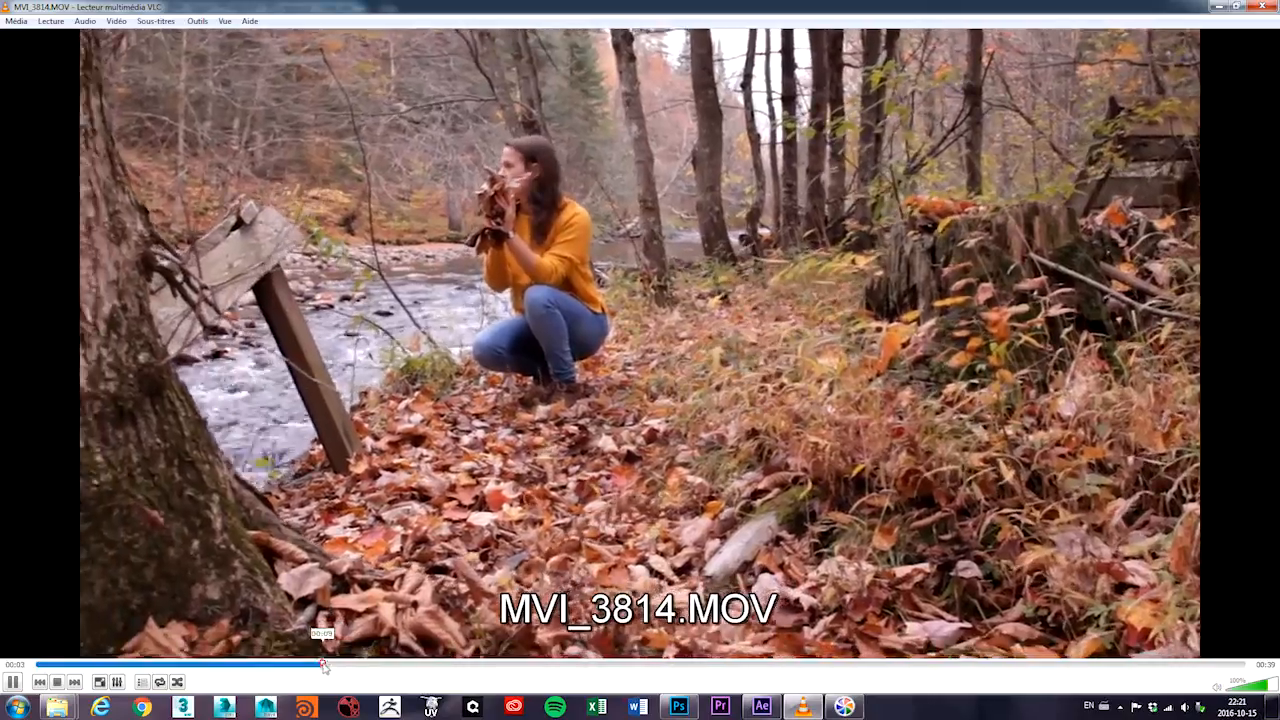
click(293, 664)
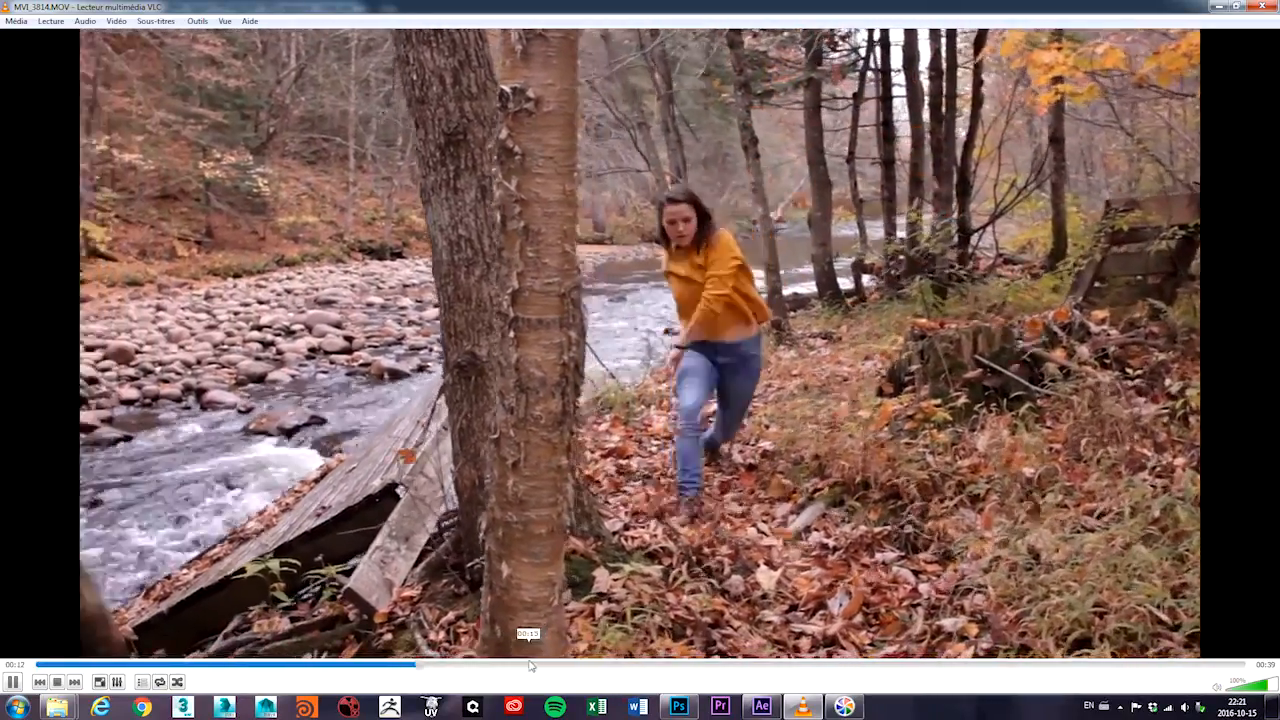
click(530, 665)
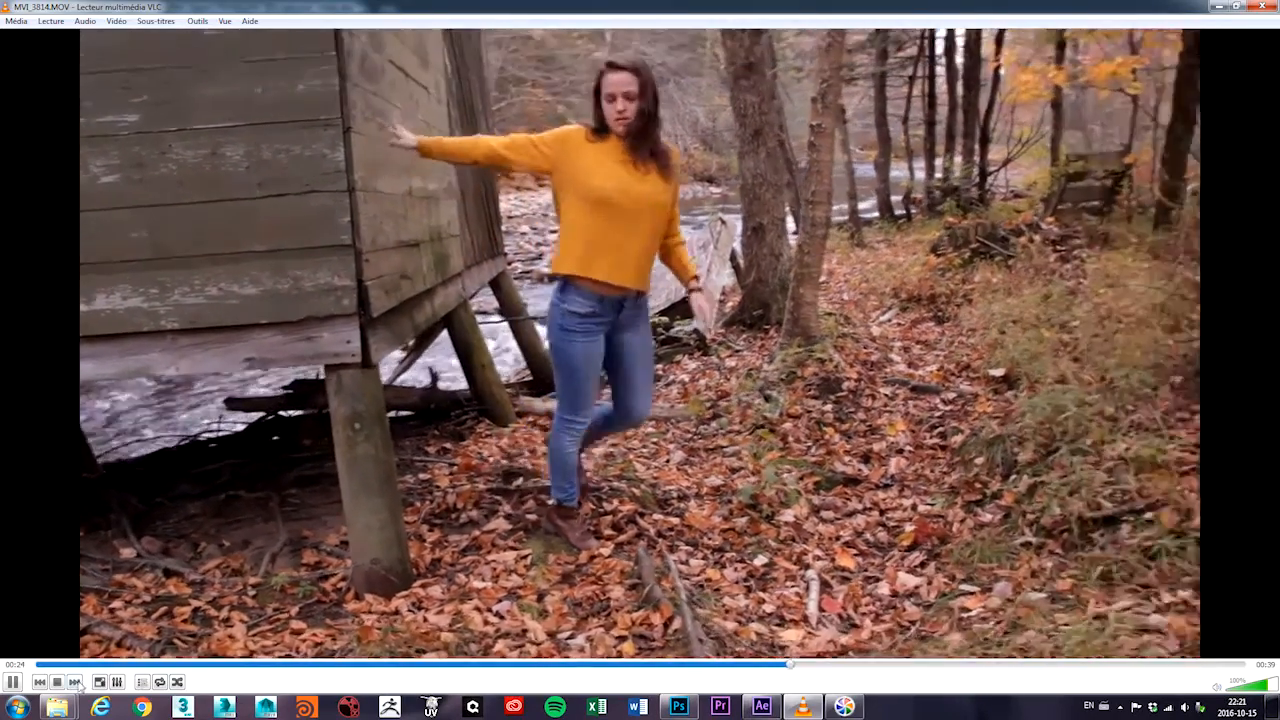
click(74, 681)
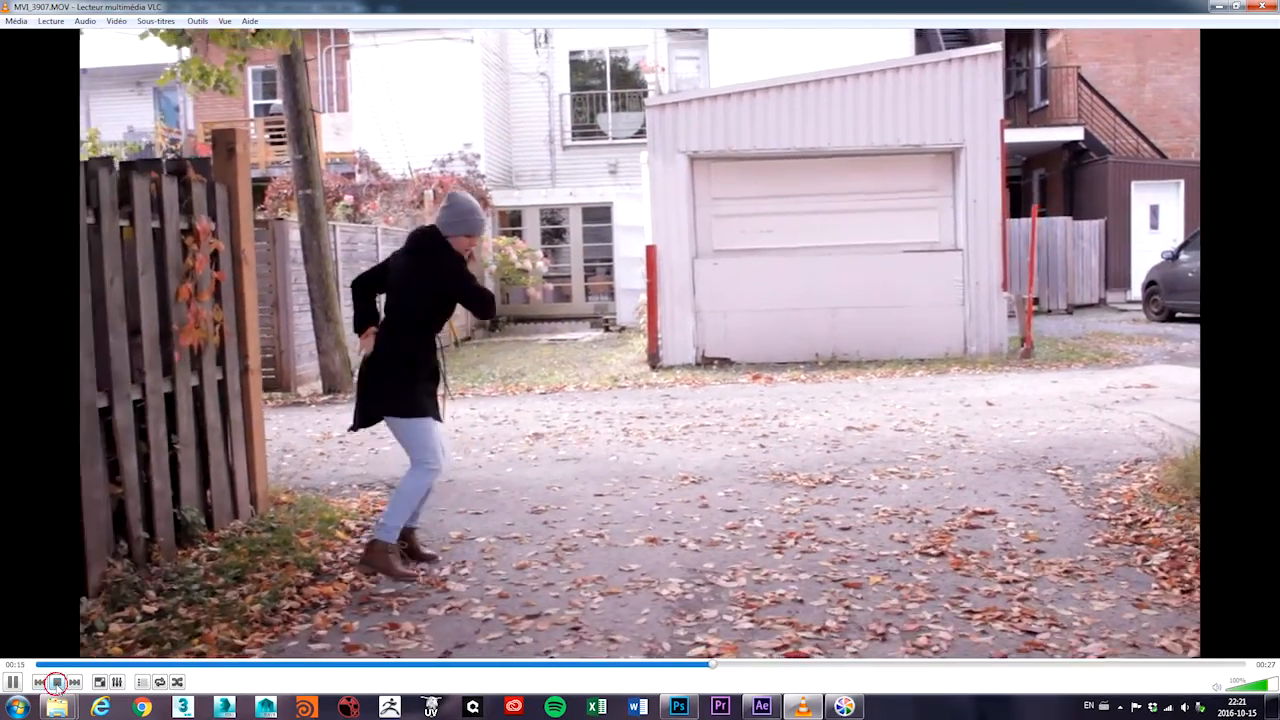
click(58, 681)
click(1272, 7)
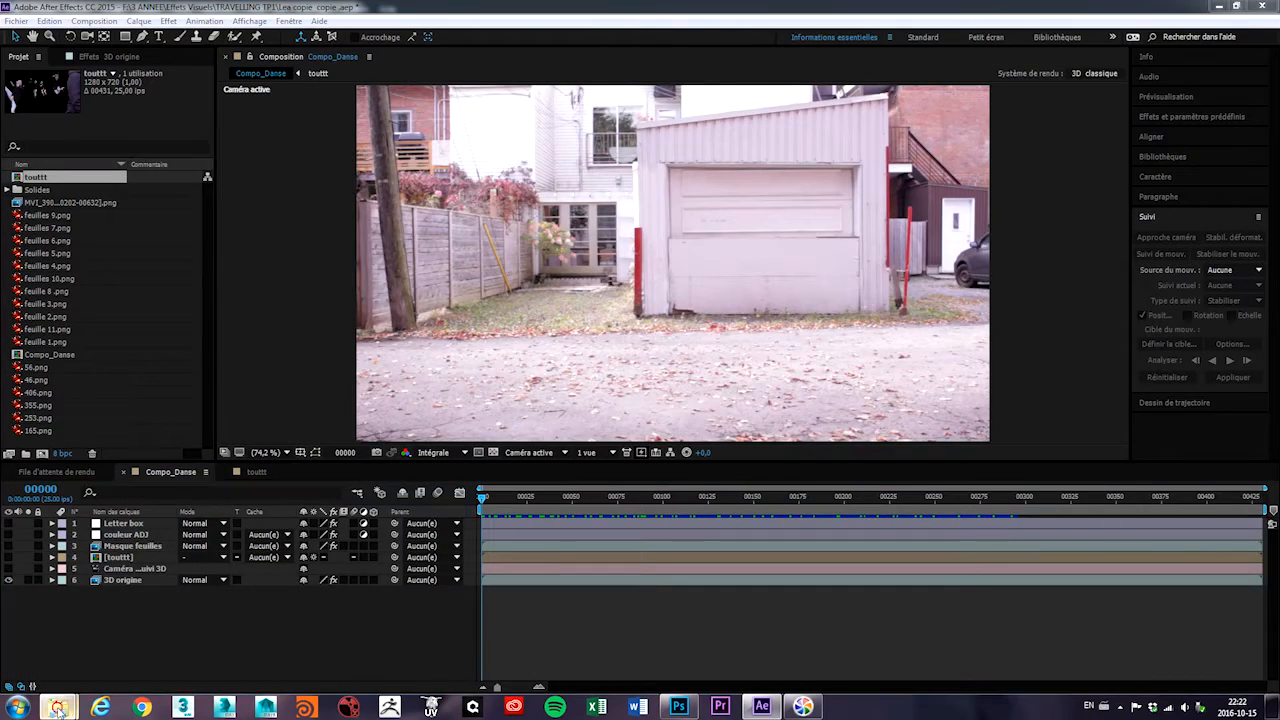
Switch to the dance shoot folder on the BackUpBuddy (E:) drive and open the falling-leaves photo IMG_3818
mouse_move(60, 708)
click(235, 670)
scroll(688, 335, down, 3)
scroll(688, 335, up, 3)
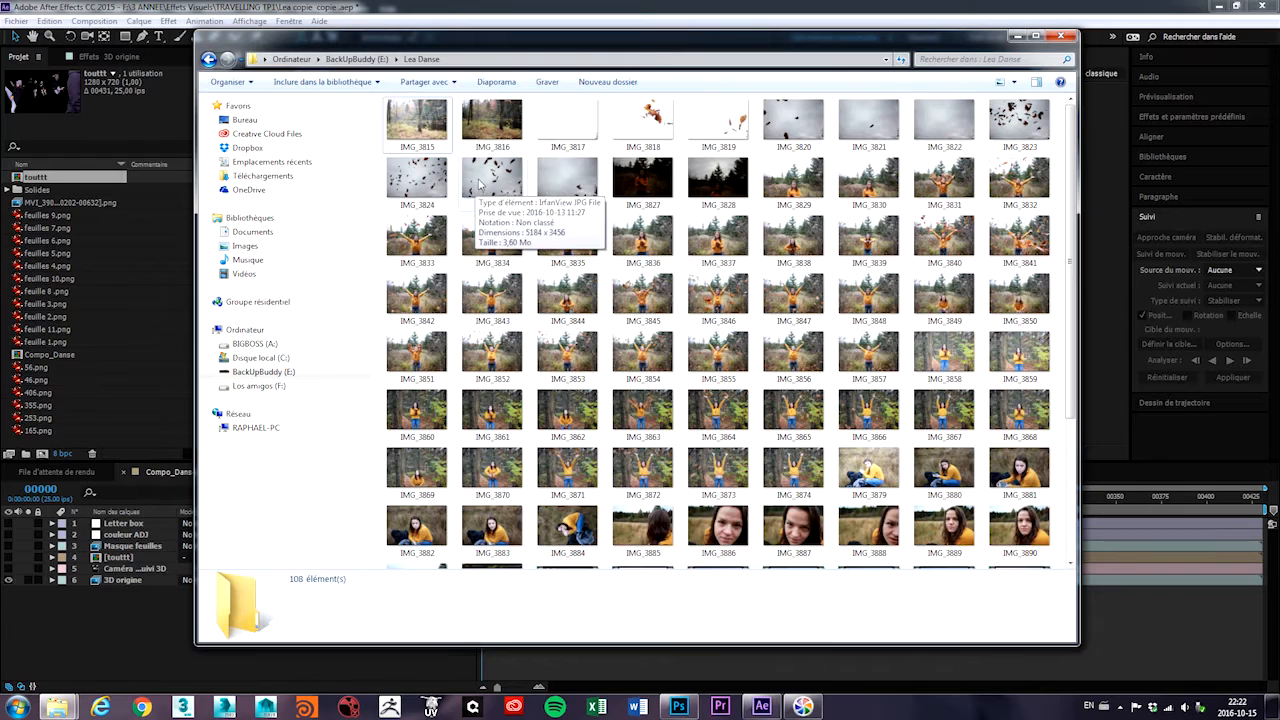
click(655, 125)
double_click(655, 125)
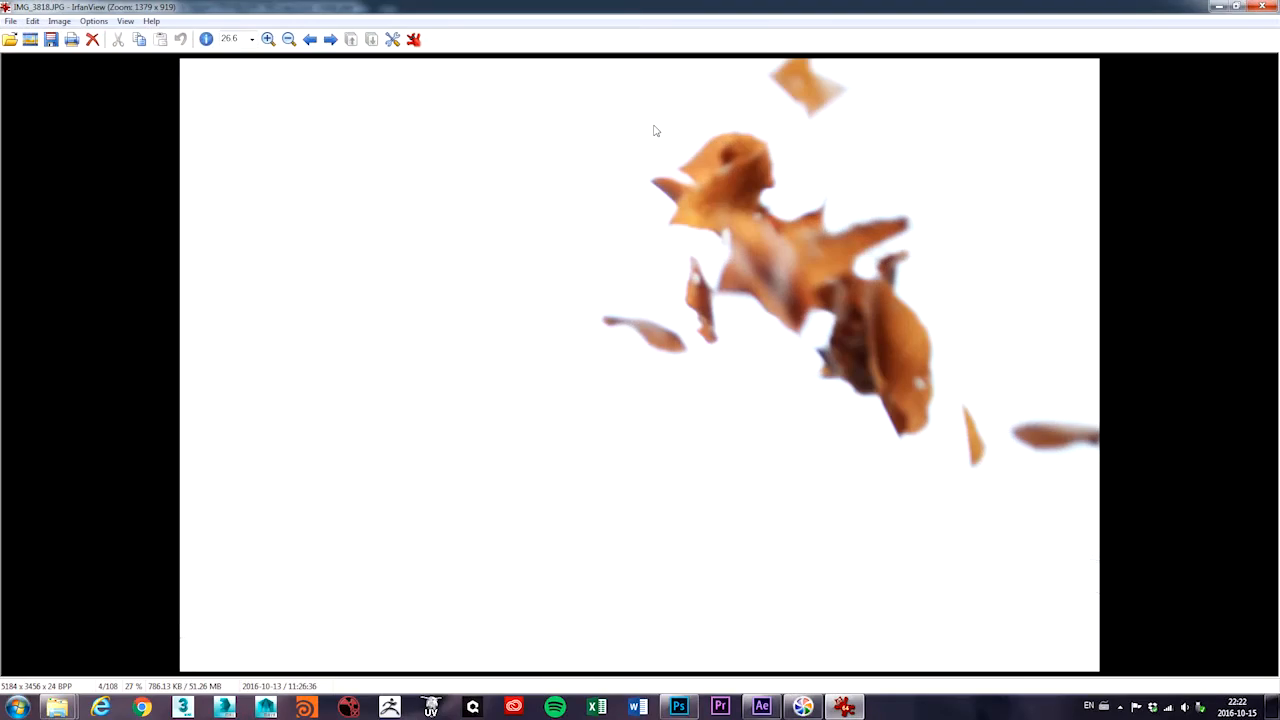
Look through the falling-leaves photos after IMG_3818, then close the image viewer and return to After Effects
key(Right)
key(Right)
key(Right)
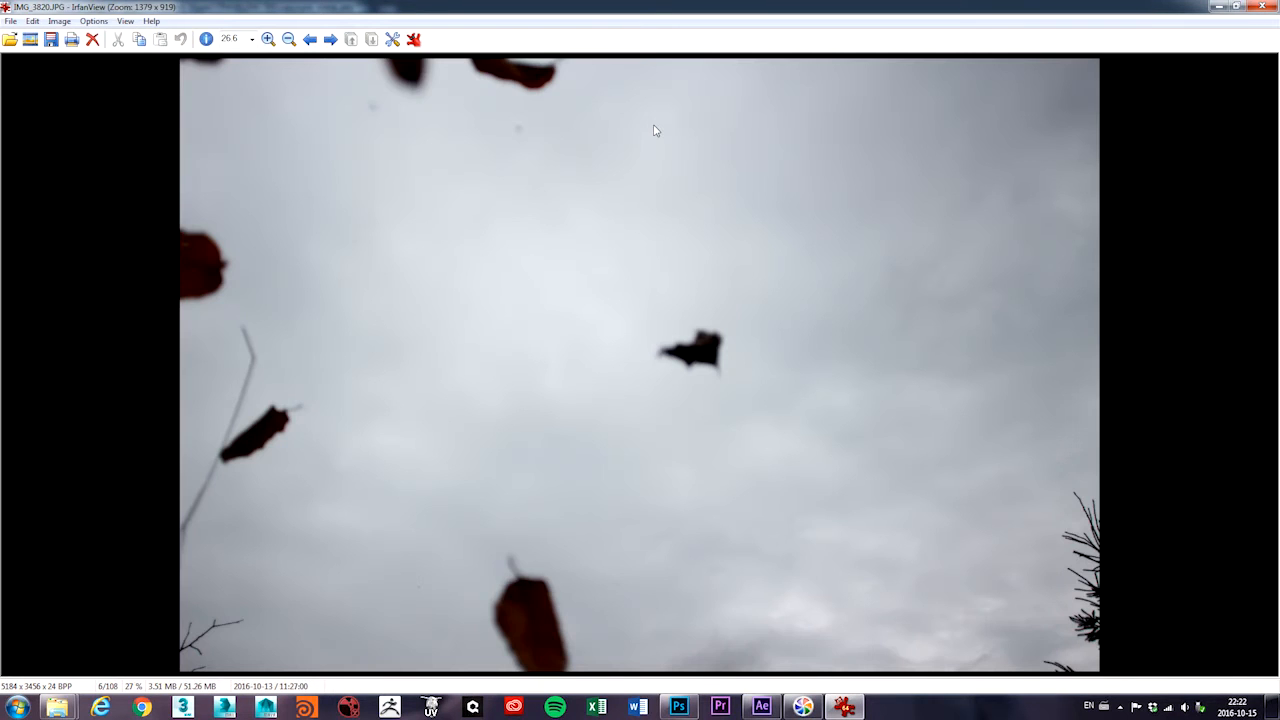
key(Right)
key(Right)
key(Right)
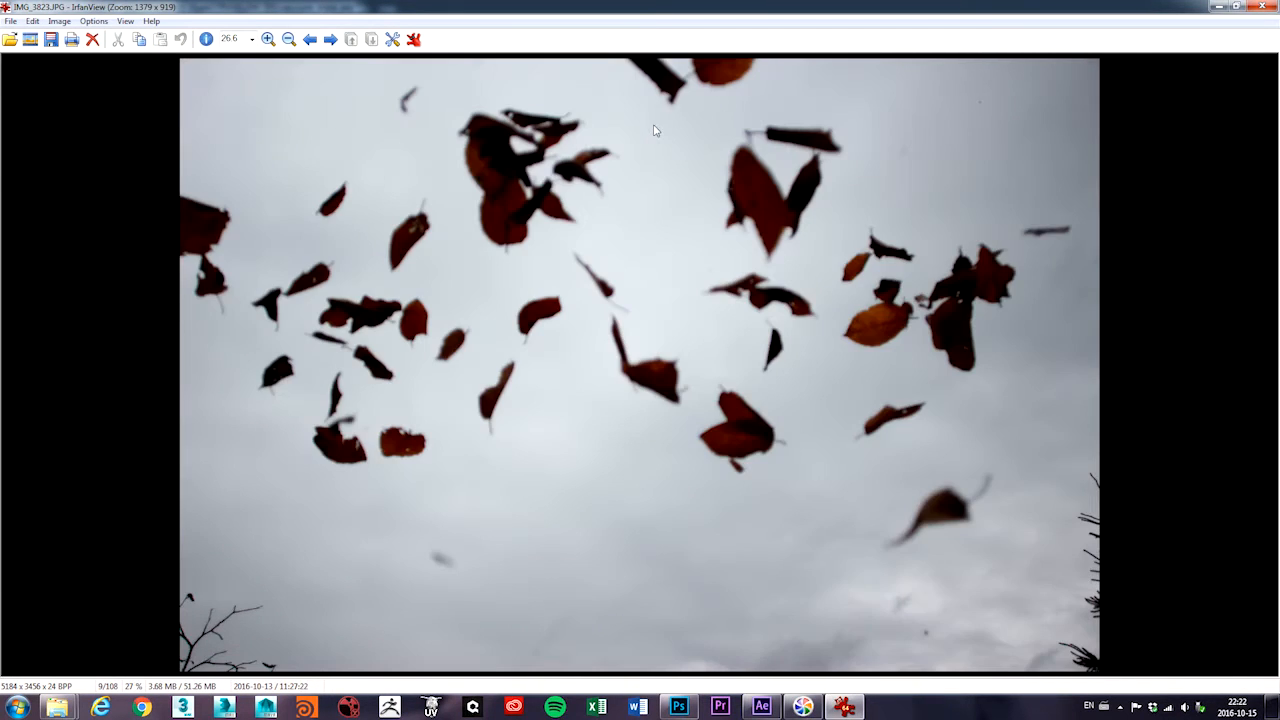
key(Right)
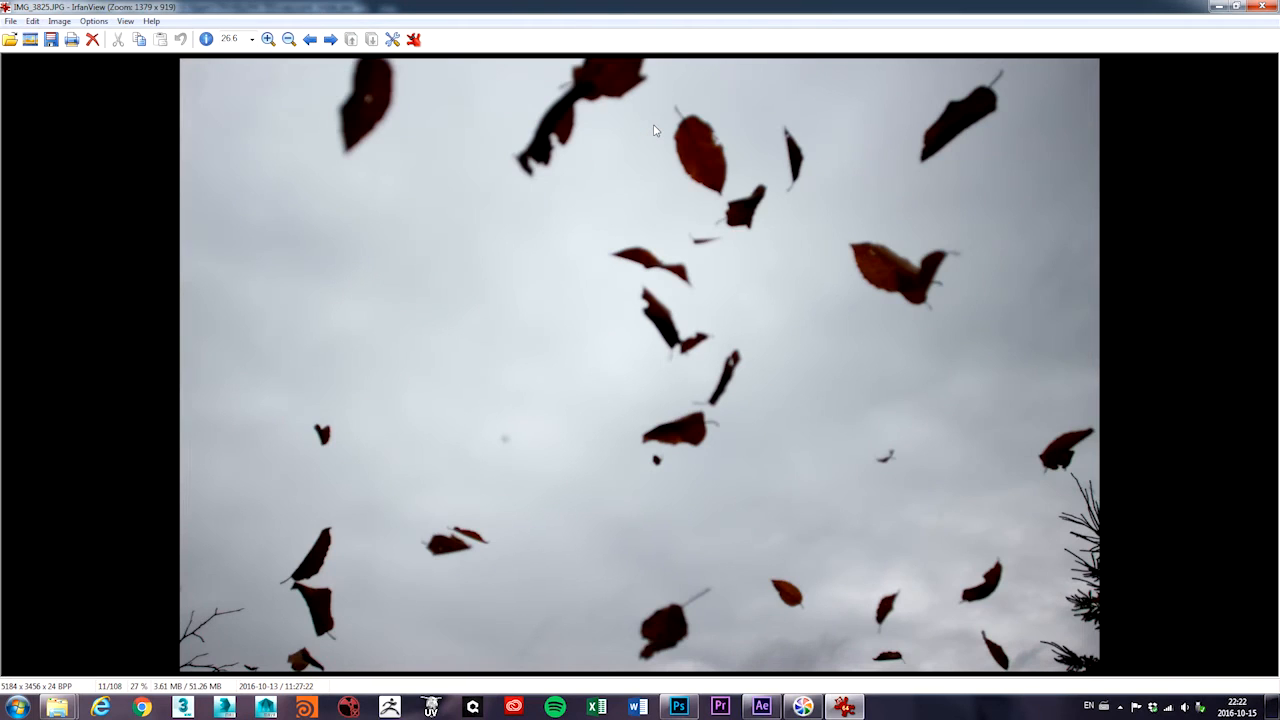
key(Right)
key(Left)
key(Left)
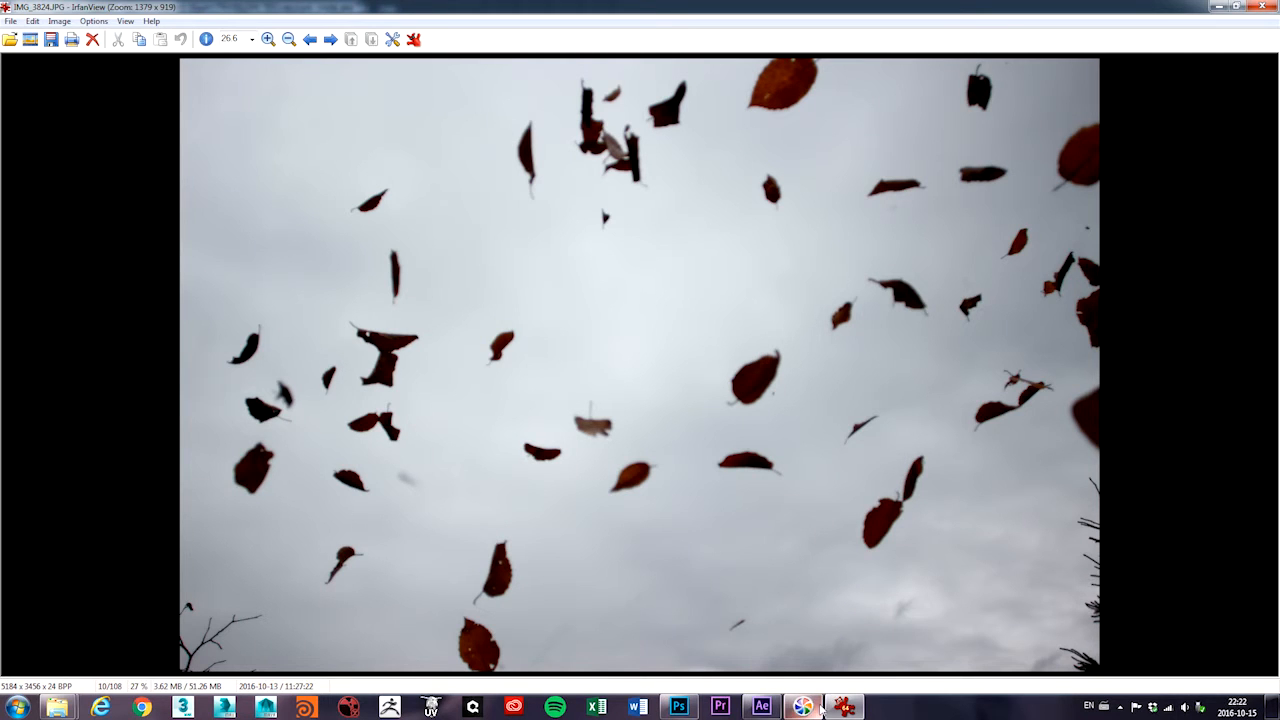
mouse_move(58, 708)
click(1257, 8)
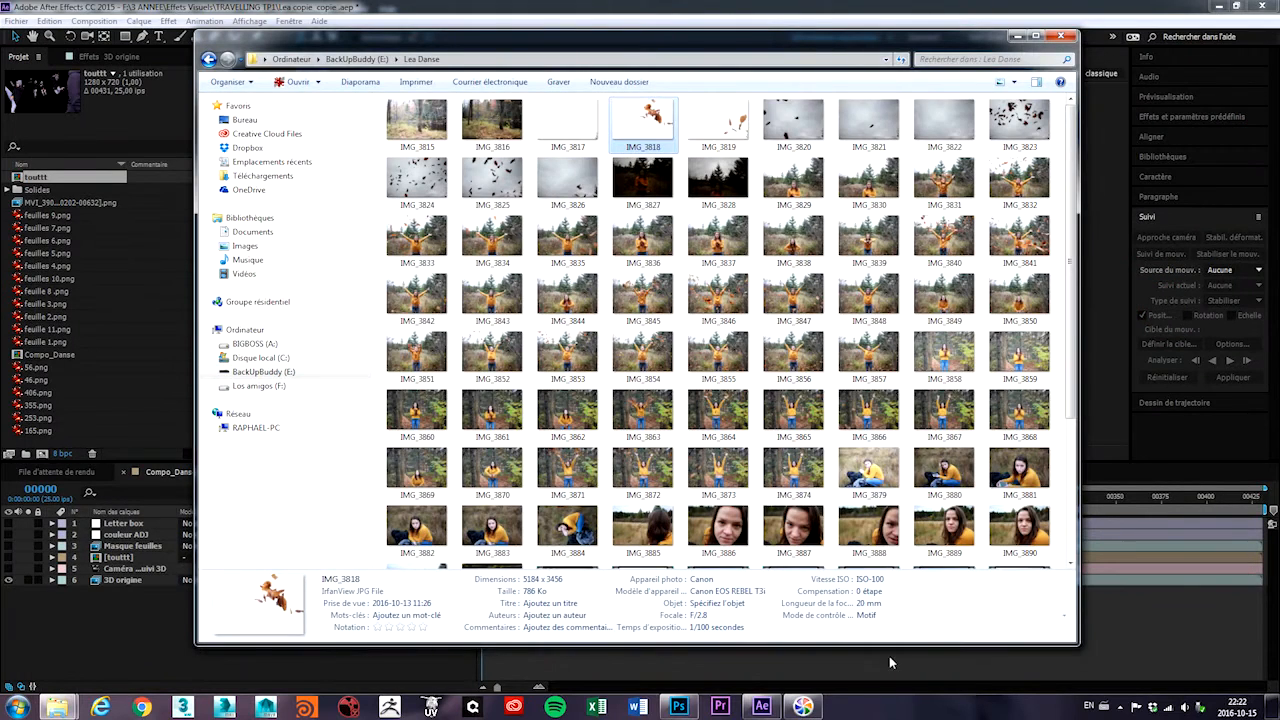
click(1150, 626)
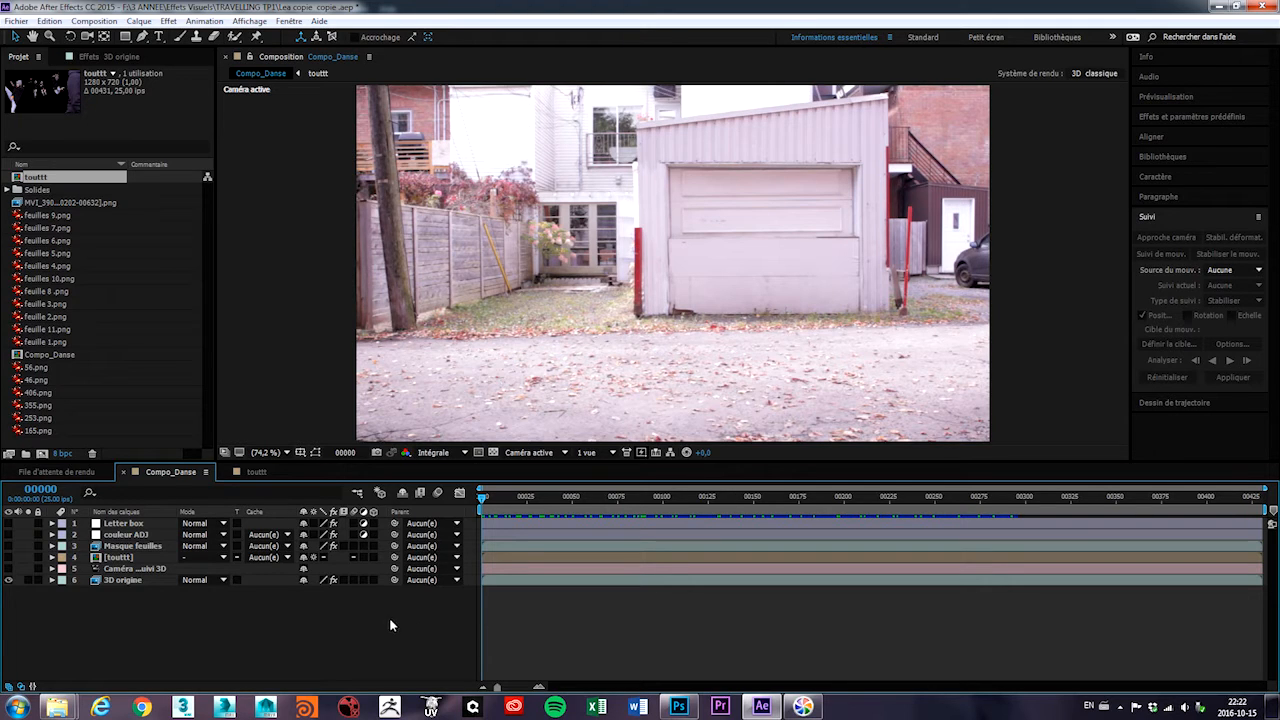
Check the frame size and frame rate of the source clip MVI_3907 in the shoot folder, then return to After Effects
mouse_move(58, 708)
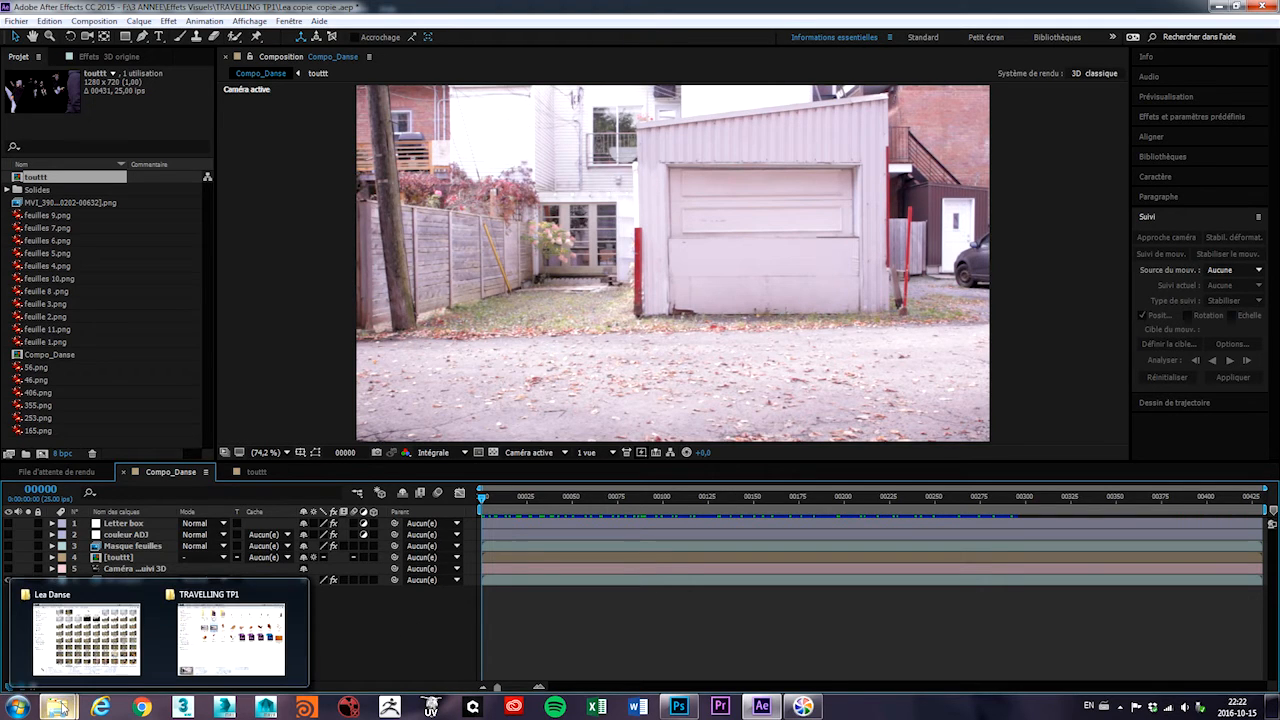
click(88, 645)
scroll(823, 506, down, 4)
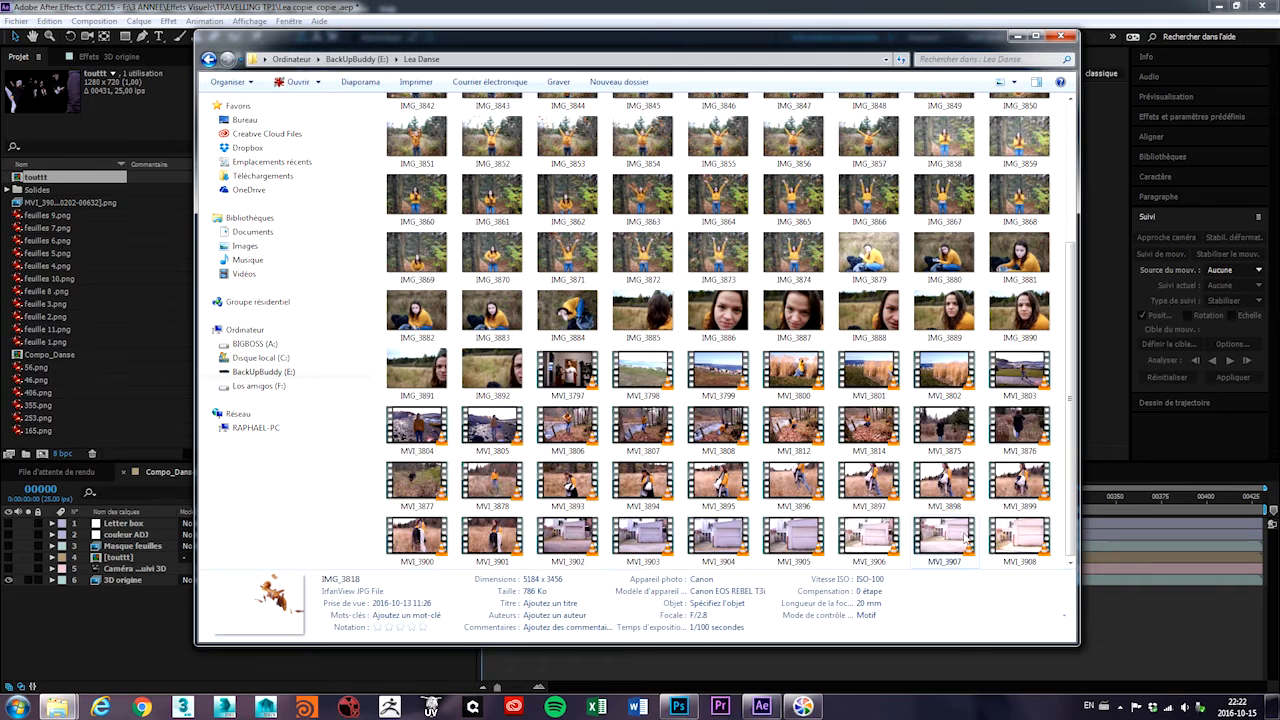
click(955, 533)
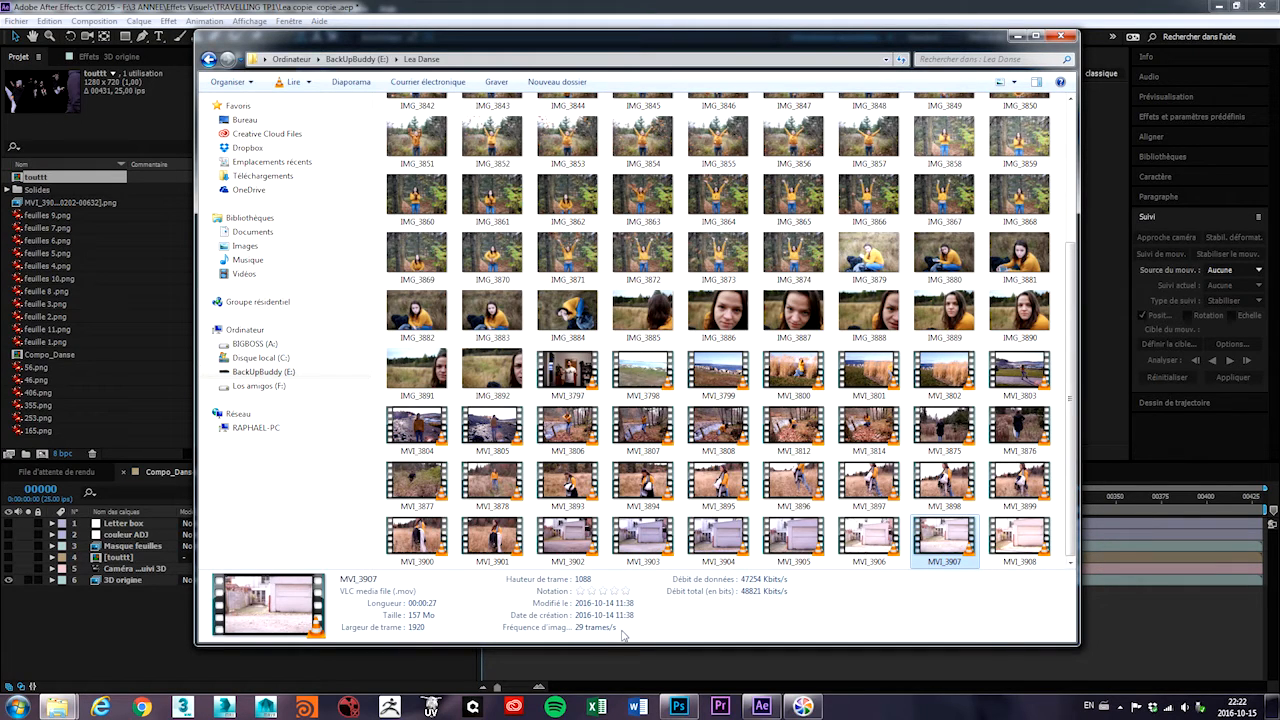
click(1088, 594)
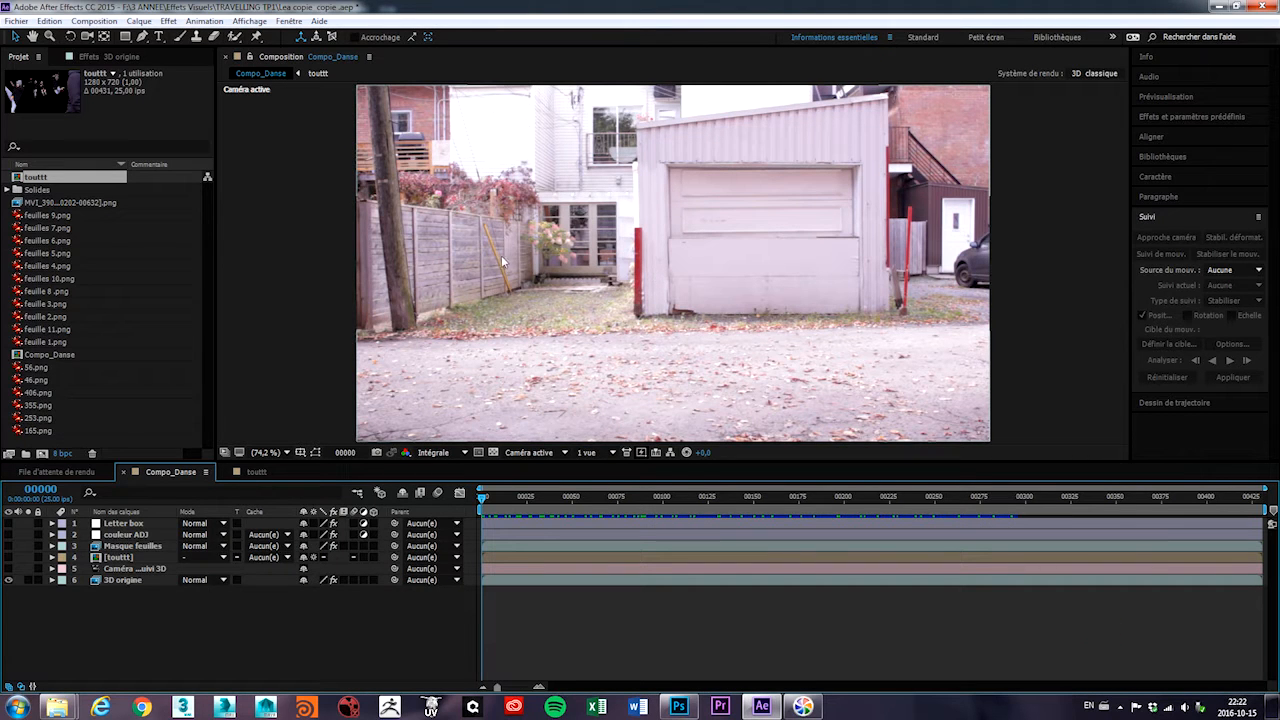
Review the size, frame rate and duration in the Compo_Danse composition settings
click(76, 22)
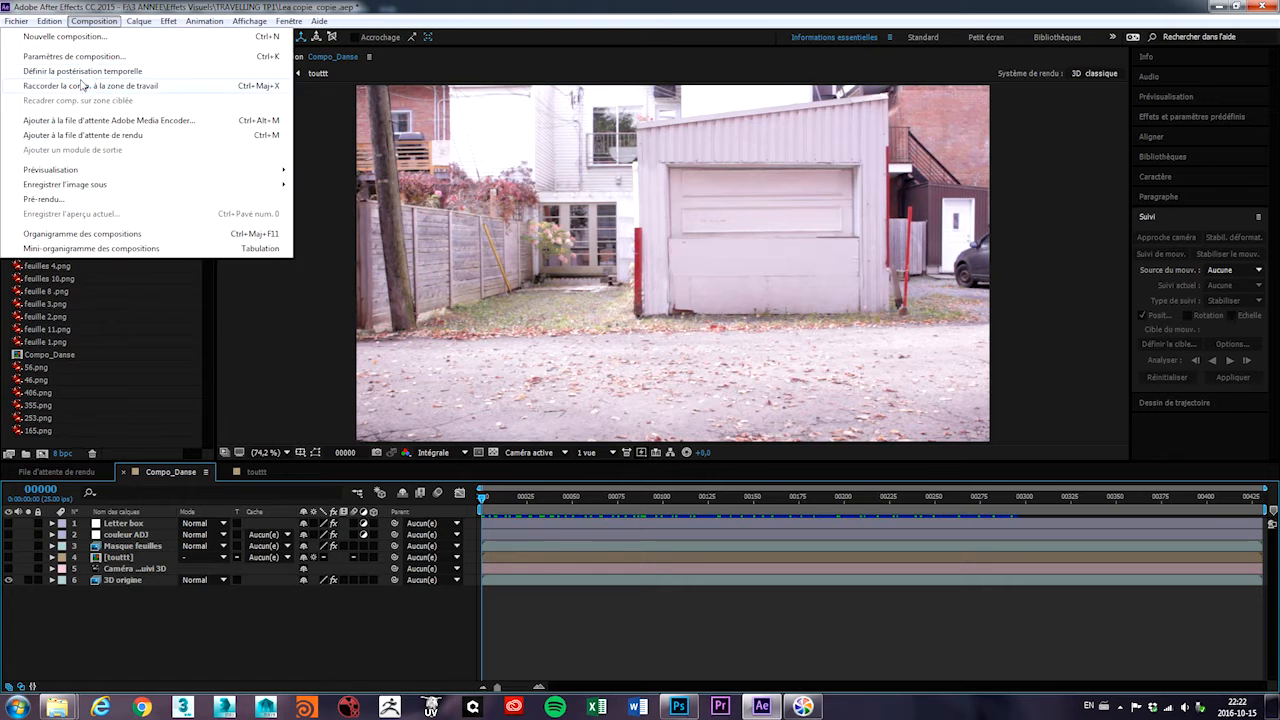
click(68, 62)
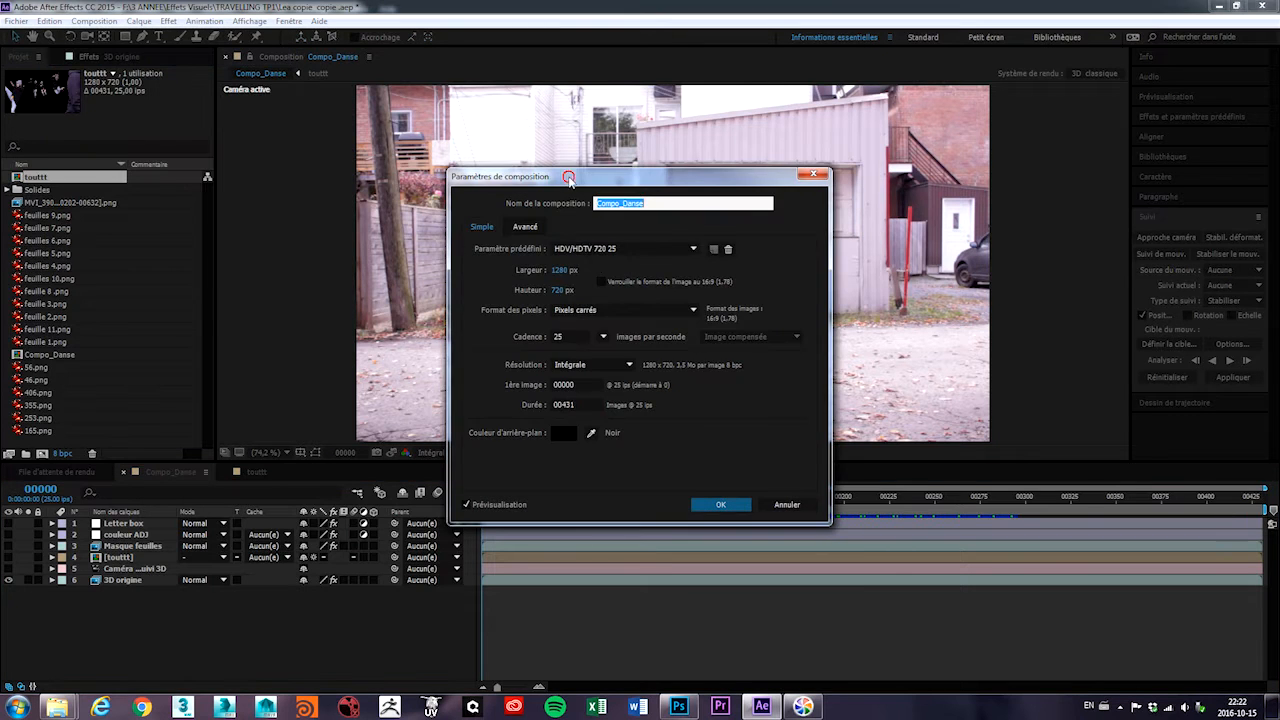
drag(565, 180, 873, 117)
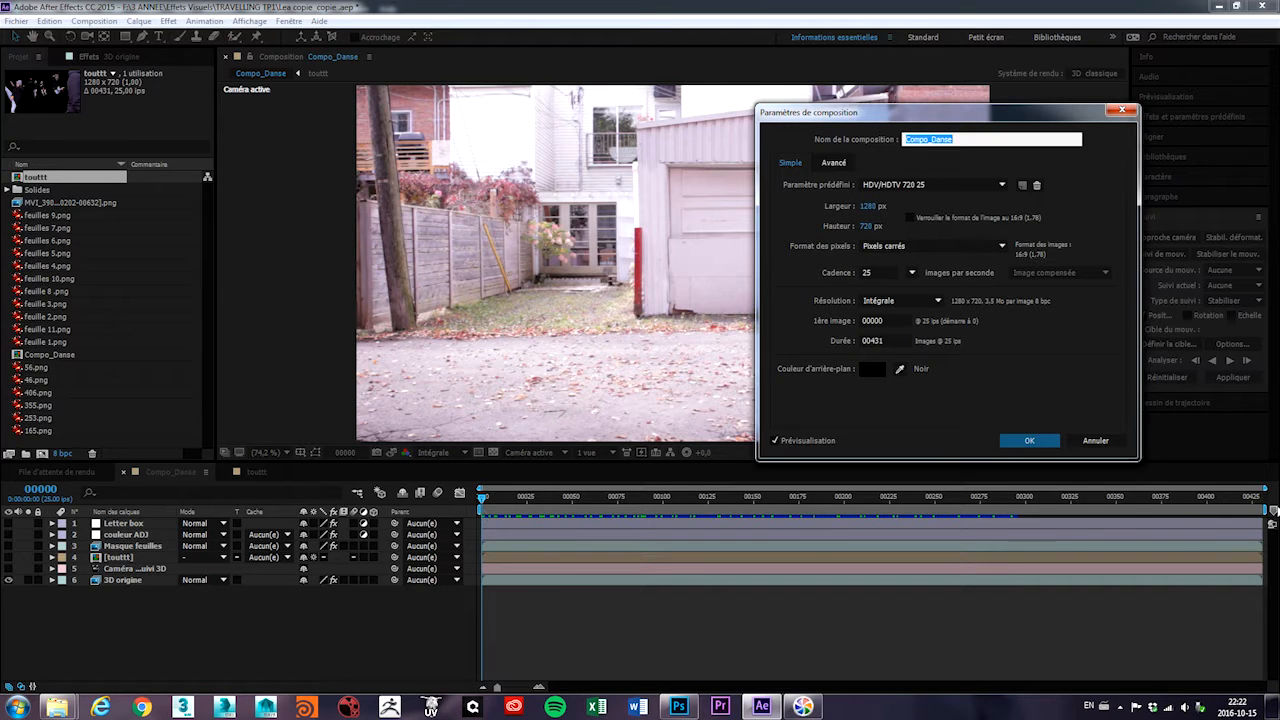
click(521, 500)
click(1042, 444)
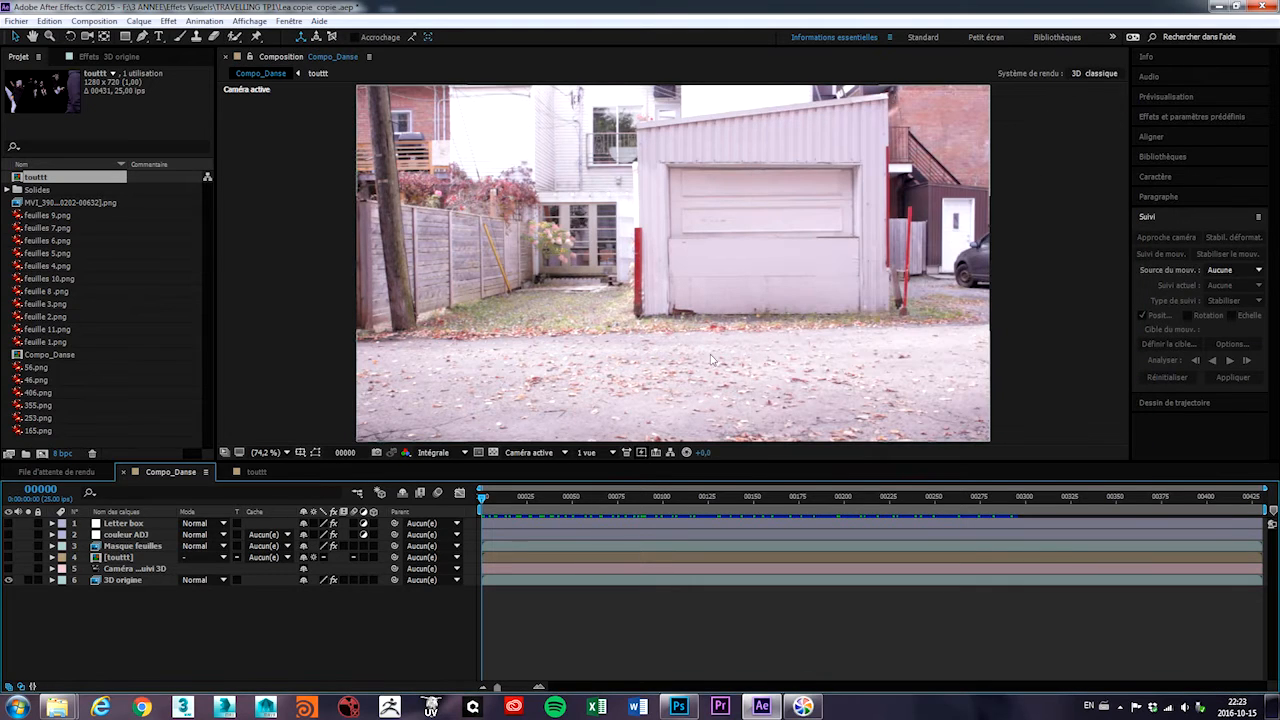
click(75, 203)
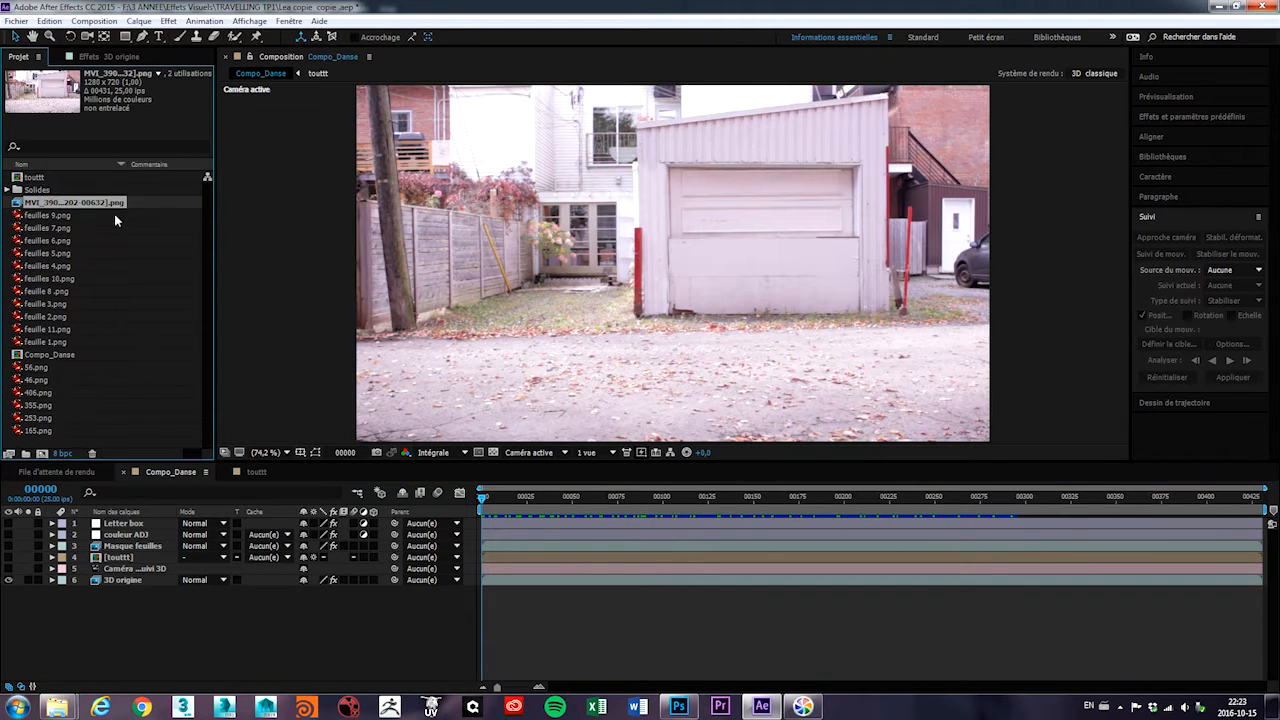
click(134, 639)
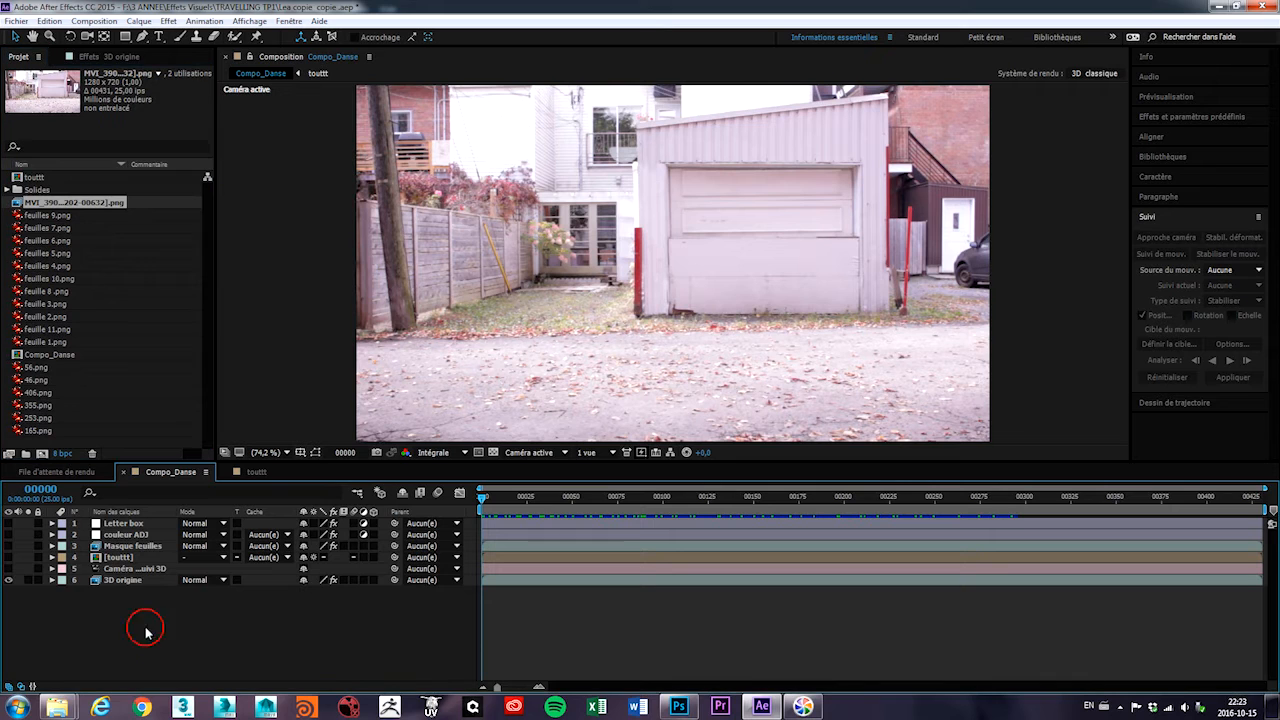
click(42, 454)
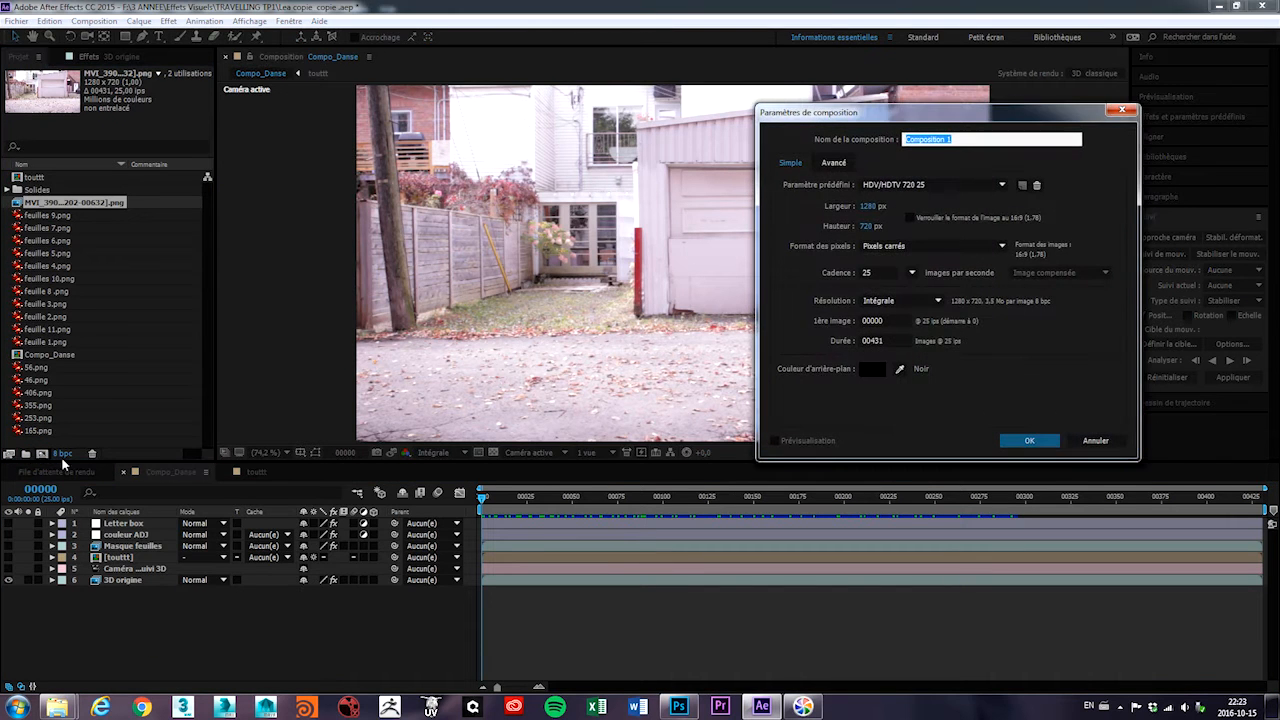
click(1121, 112)
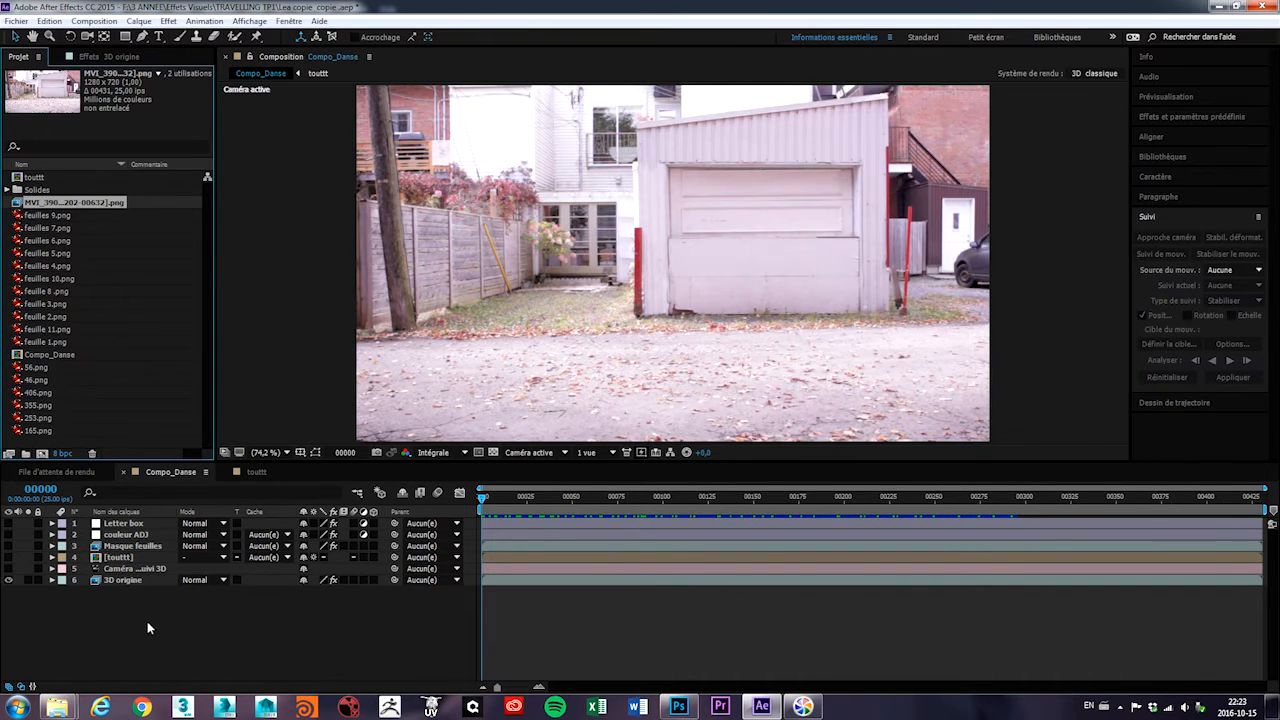
Display the track points of the Suivi de la caméra 3D effect on the 3D origine layer
click(66, 581)
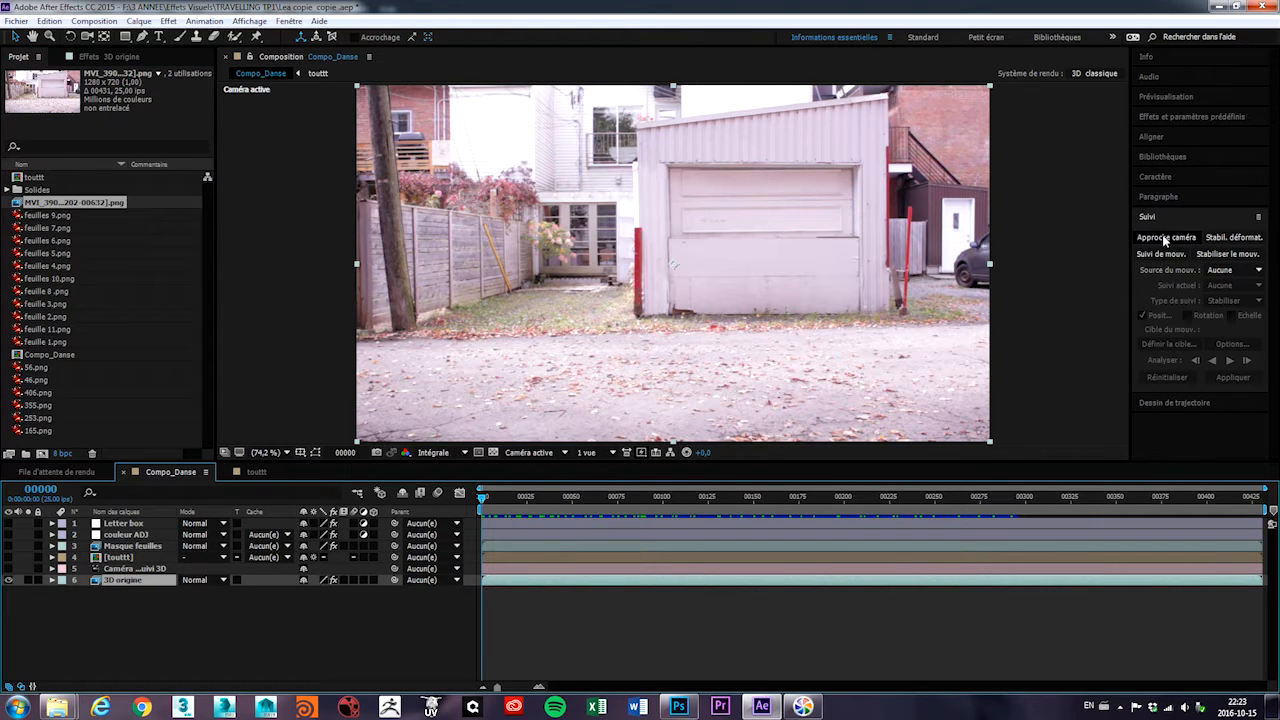
click(53, 581)
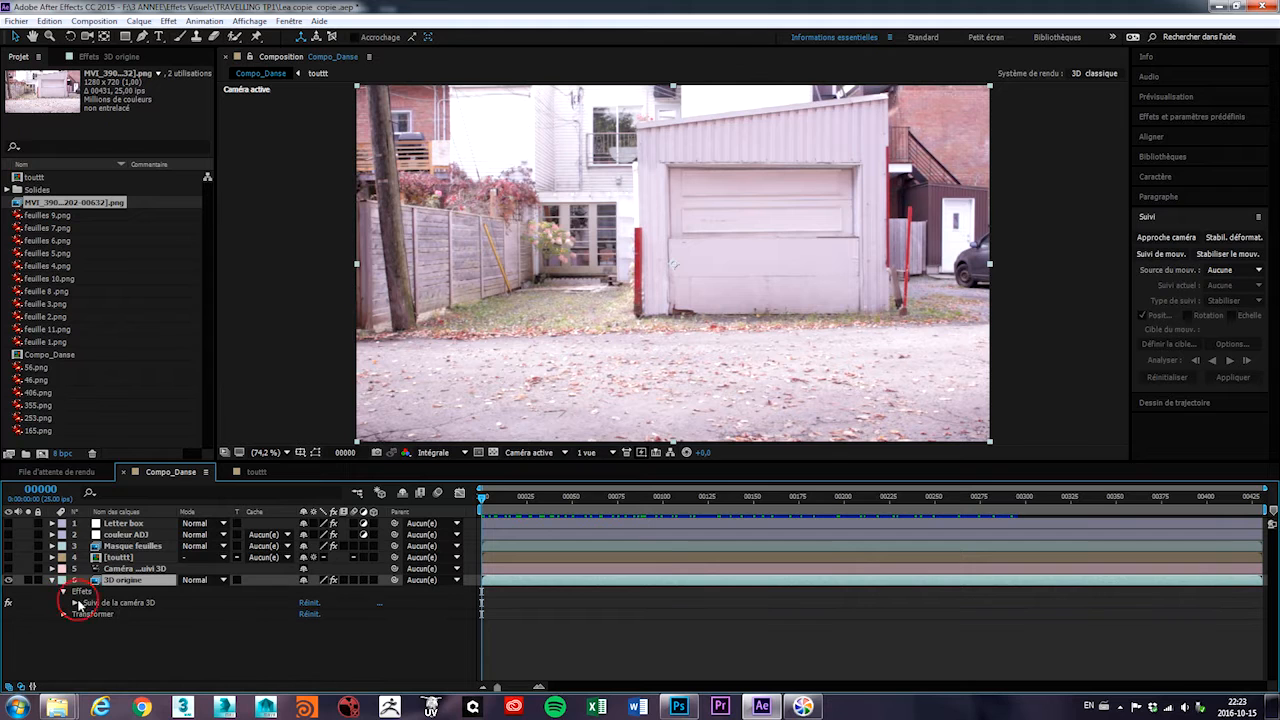
click(88, 603)
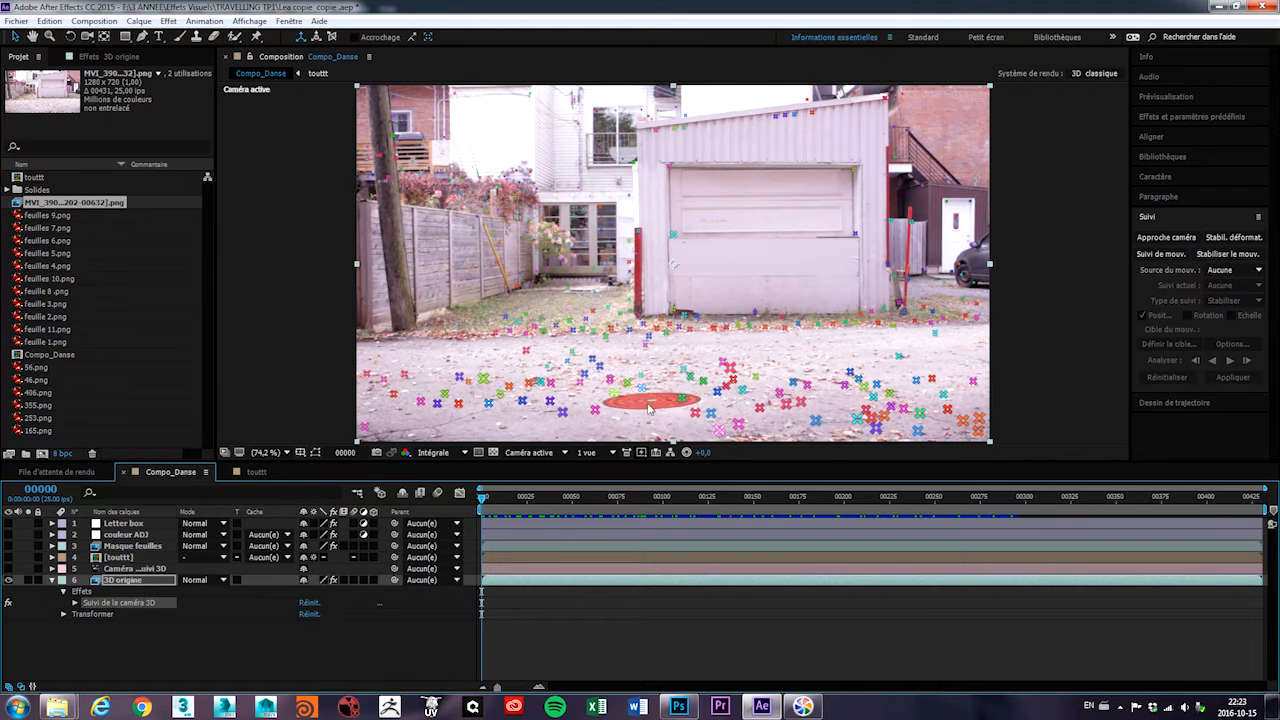
Select a group of three neighbouring track points on the ground in front of the garage
mouse_move(483, 505)
mouse_down()
mouse_move(1215, 490)
mouse_move(483, 495)
mouse_up()
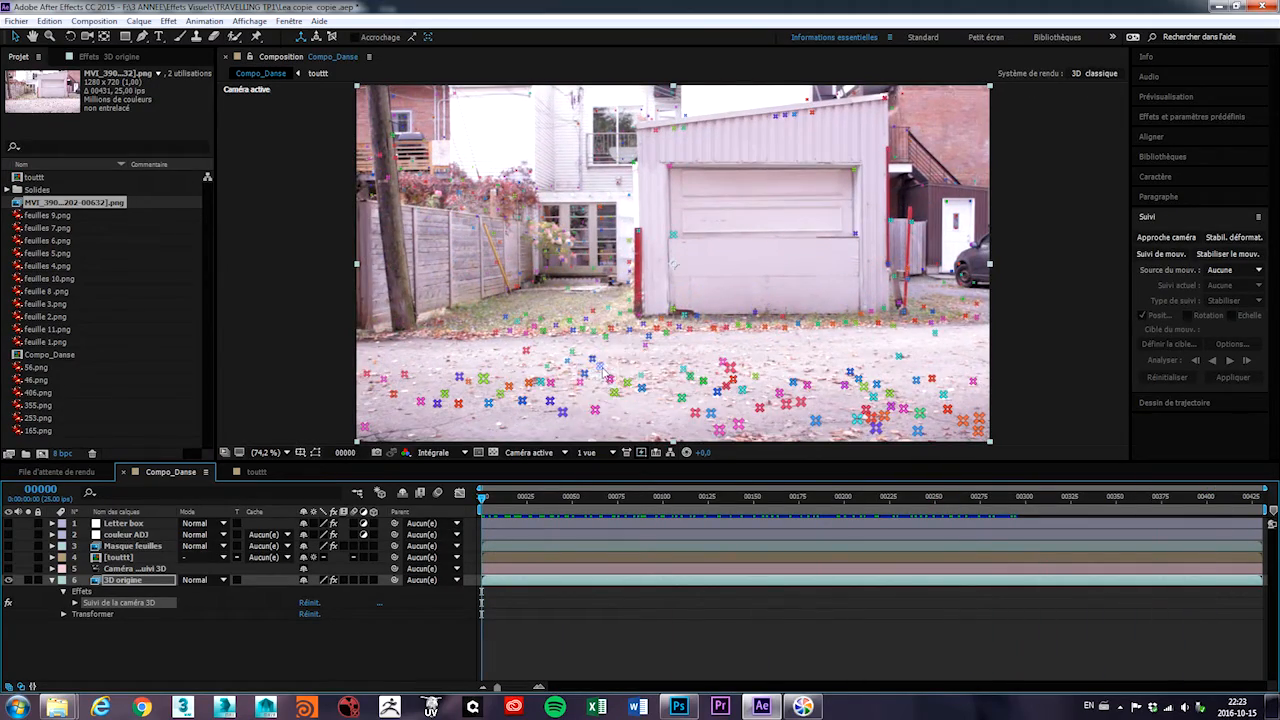
click(584, 380)
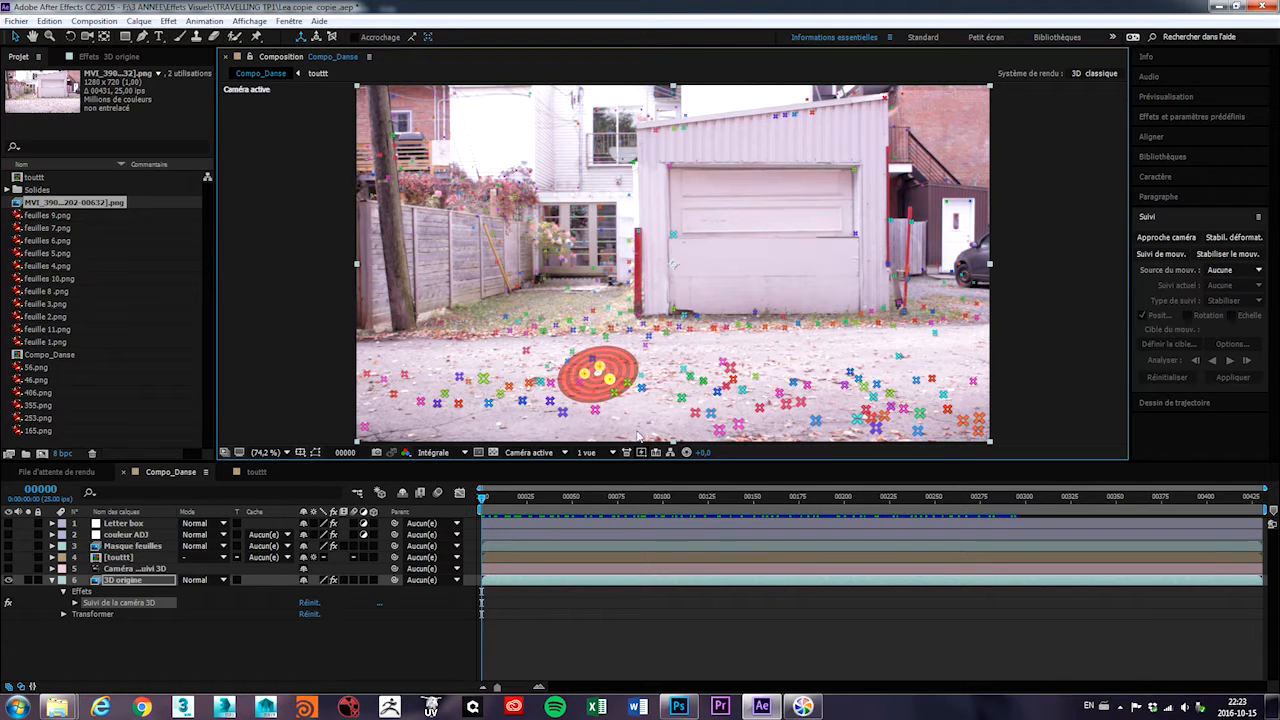
Create a solid from the selected ground track points, turn on the 3D tracker camera layer and check the result at frame 44
right_click(620, 371)
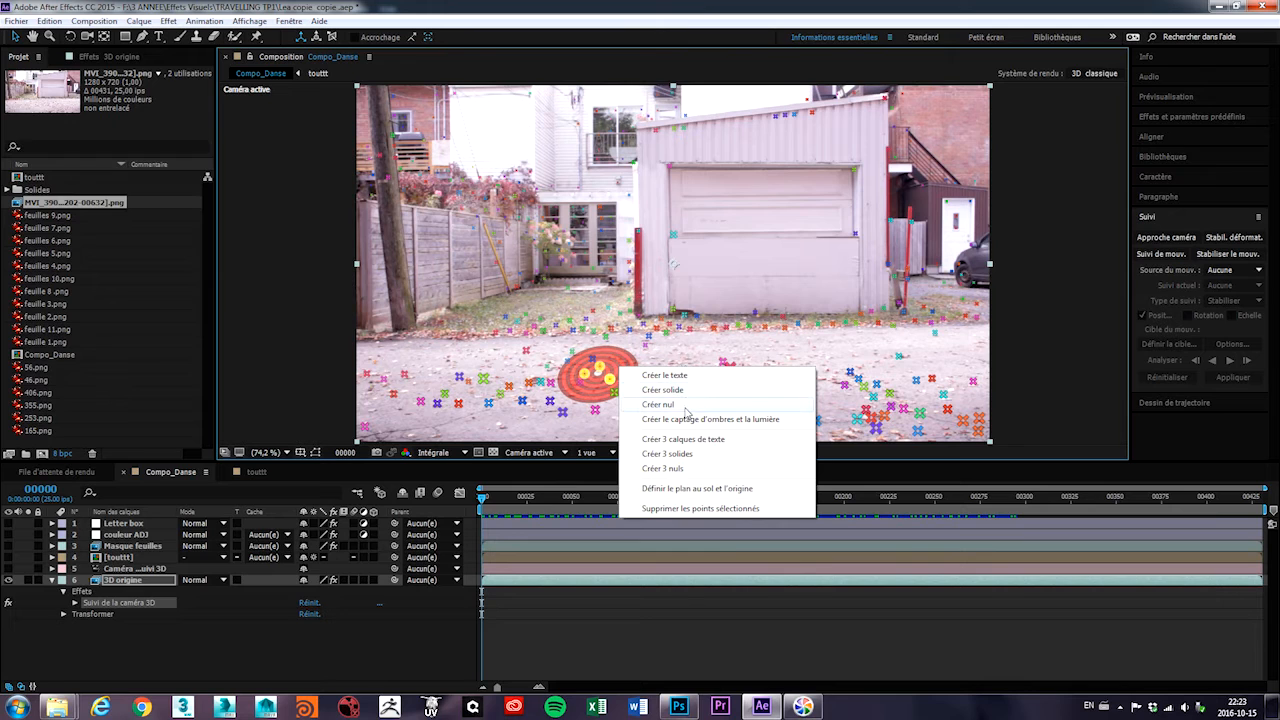
click(684, 398)
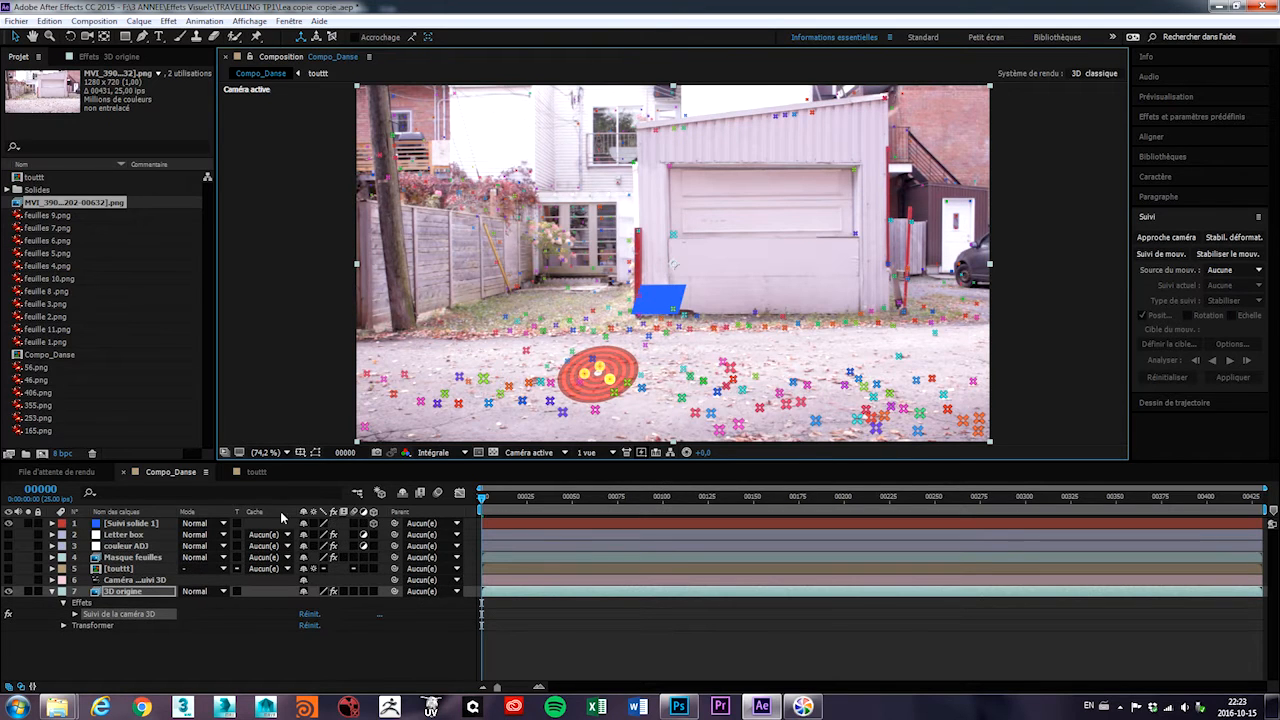
click(10, 580)
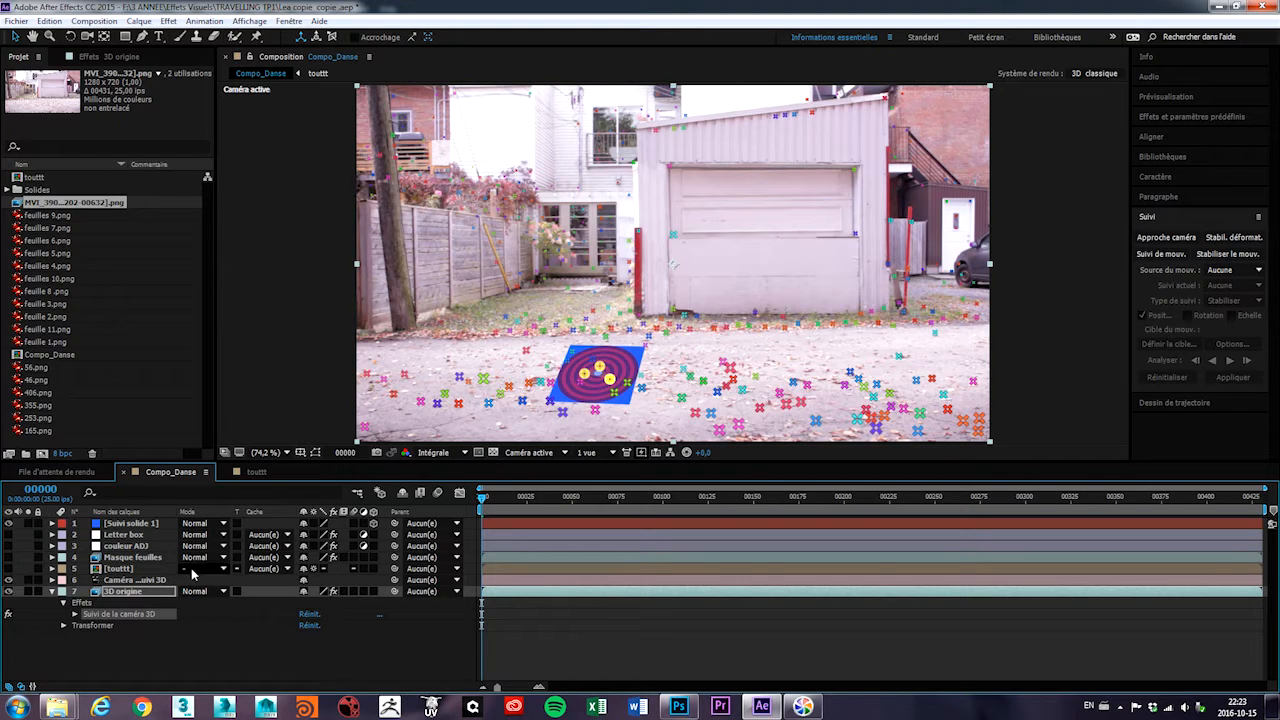
drag(493, 502, 563, 502)
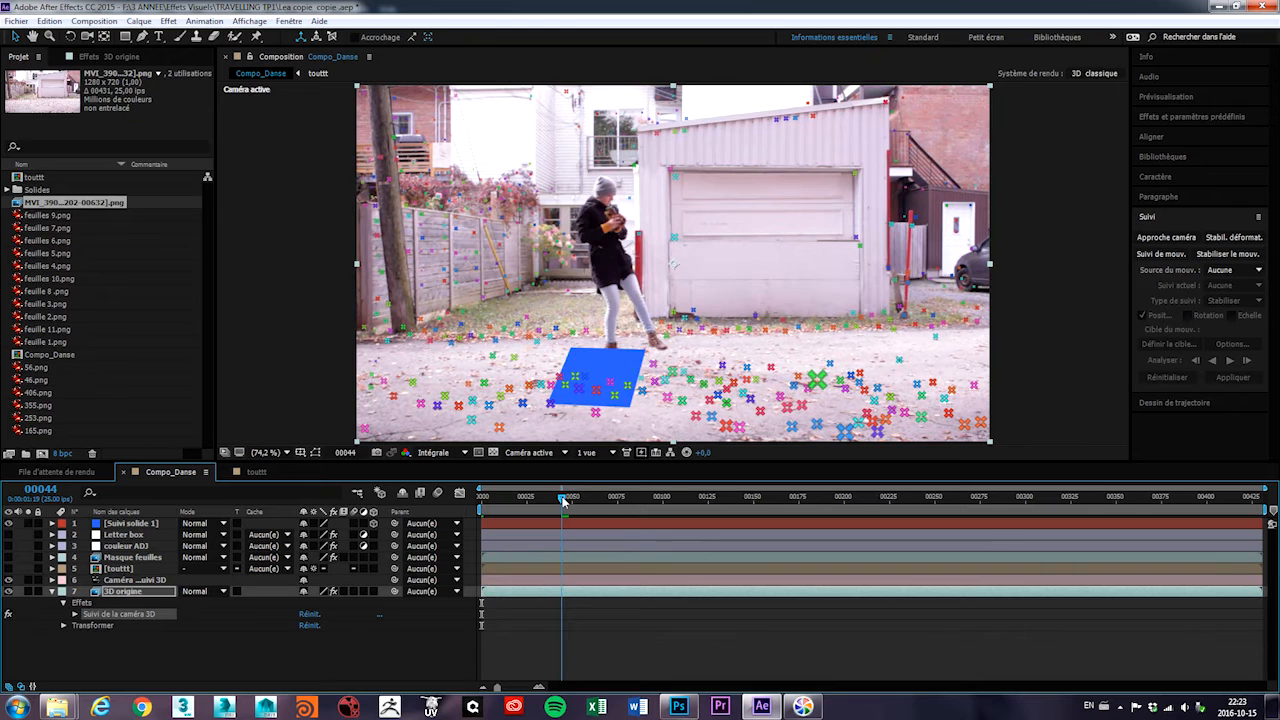
Switch to Photoshop and select the dancer on layer 46 with the Quick Selection tool
click(680, 707)
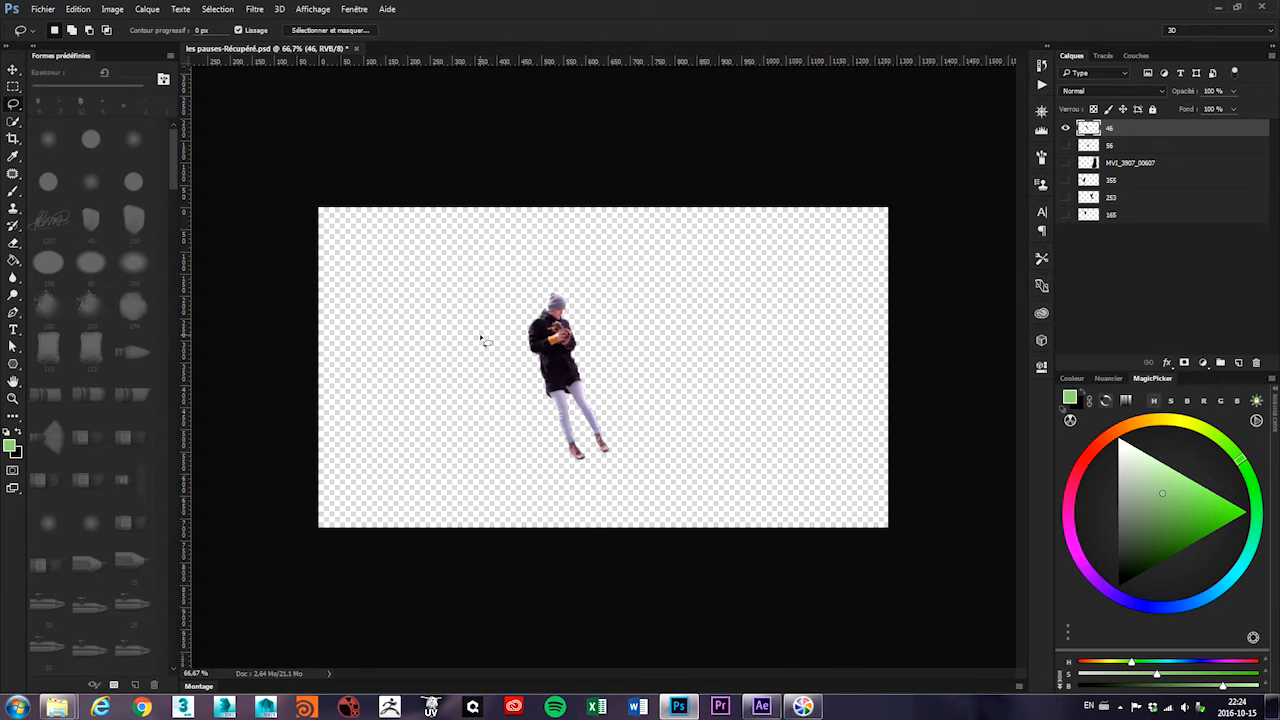
scroll(572, 393, up, 5)
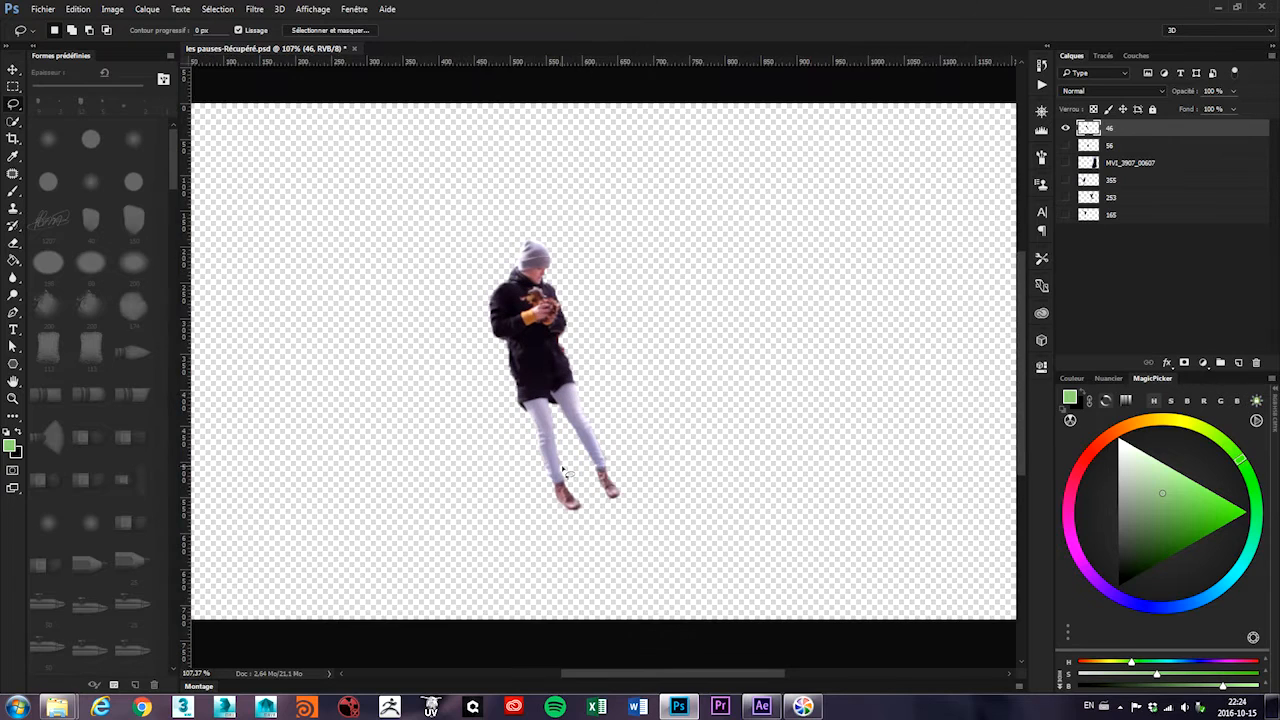
scroll(563, 470, up, 2)
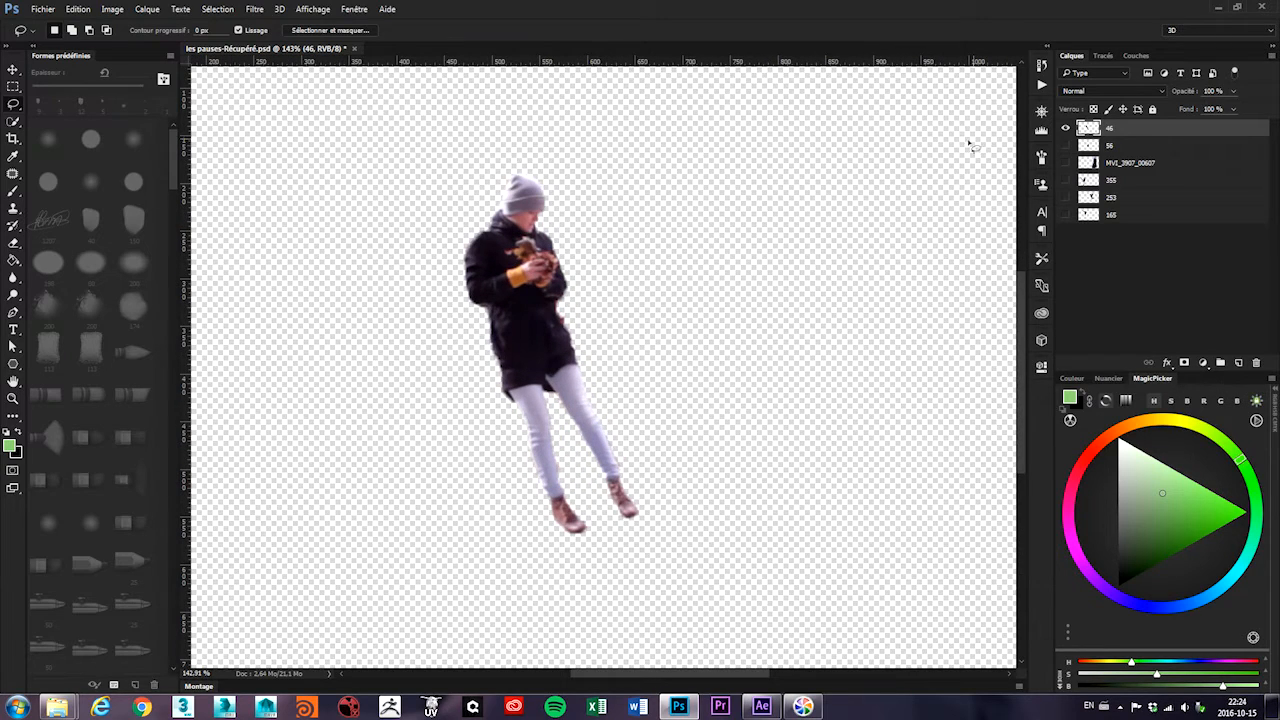
click(12, 122)
mouse_move(537, 256)
mouse_down()
mouse_move(514, 229)
mouse_move(533, 346)
mouse_move(606, 459)
mouse_move(615, 448)
mouse_move(533, 386)
mouse_move(566, 506)
mouse_up()
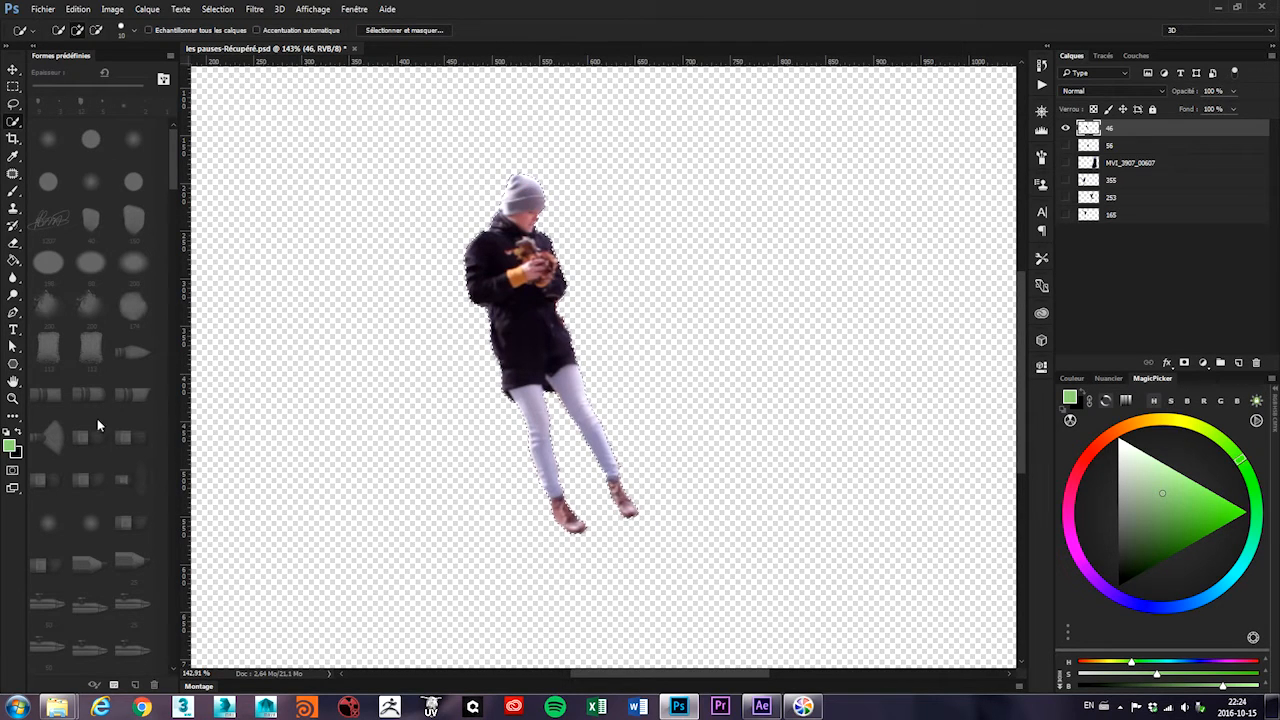
Enter Quick Mask mode and paint a black 9 px brush stroke across the dancer's shoulder beside the hands
key(q)
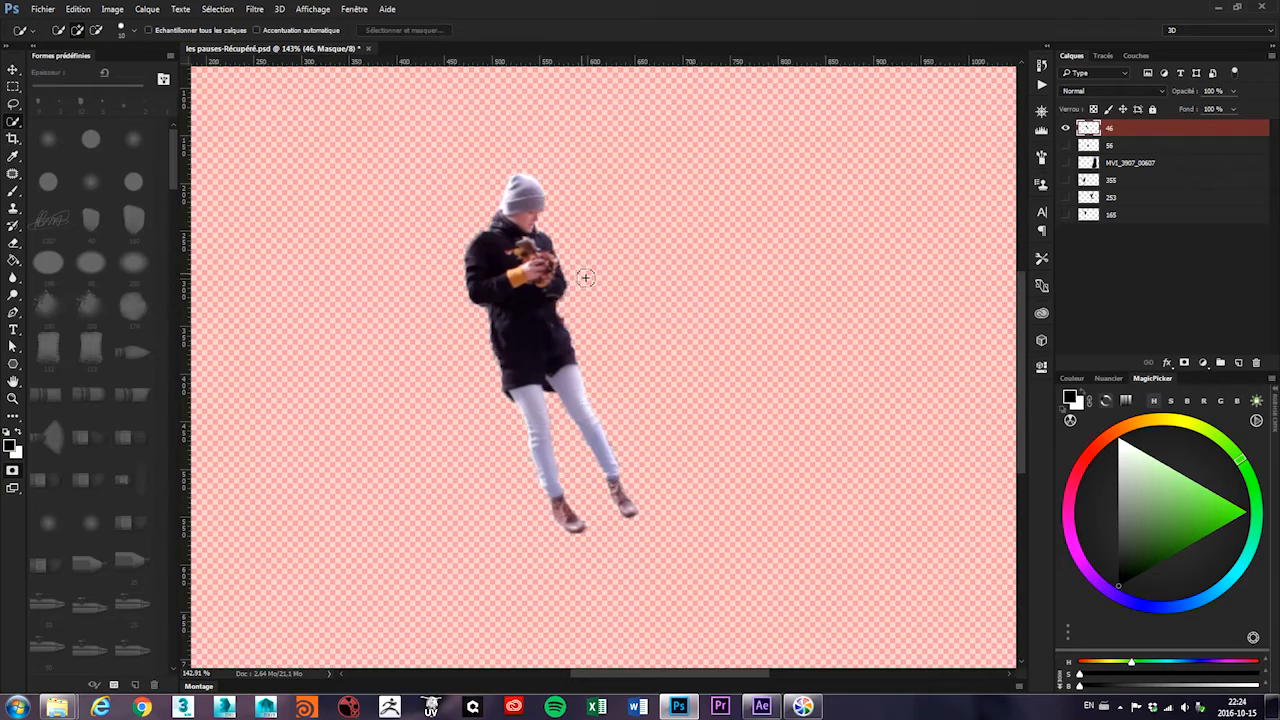
key(z)
drag(505, 257, 586, 280)
click(760, 185)
key(w)
mouse_move(861, 230)
mouse_down()
mouse_move(805, 317)
mouse_move(762, 339)
mouse_up()
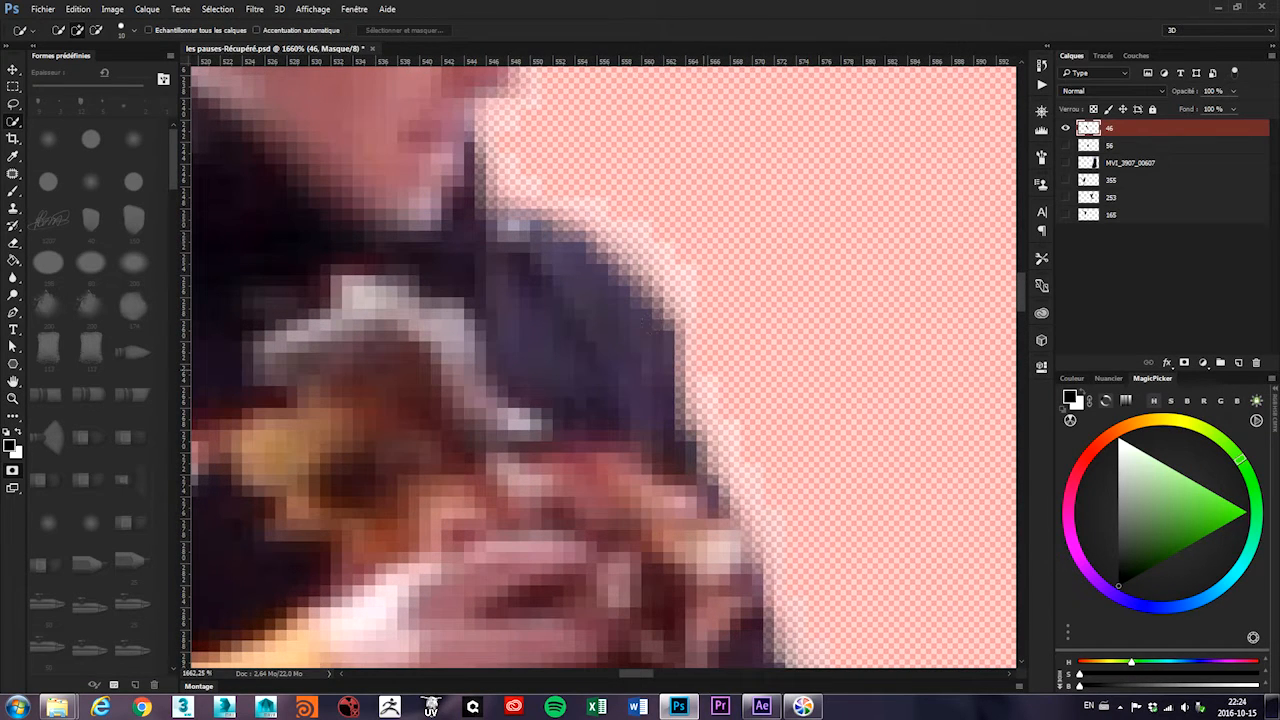
key(b)
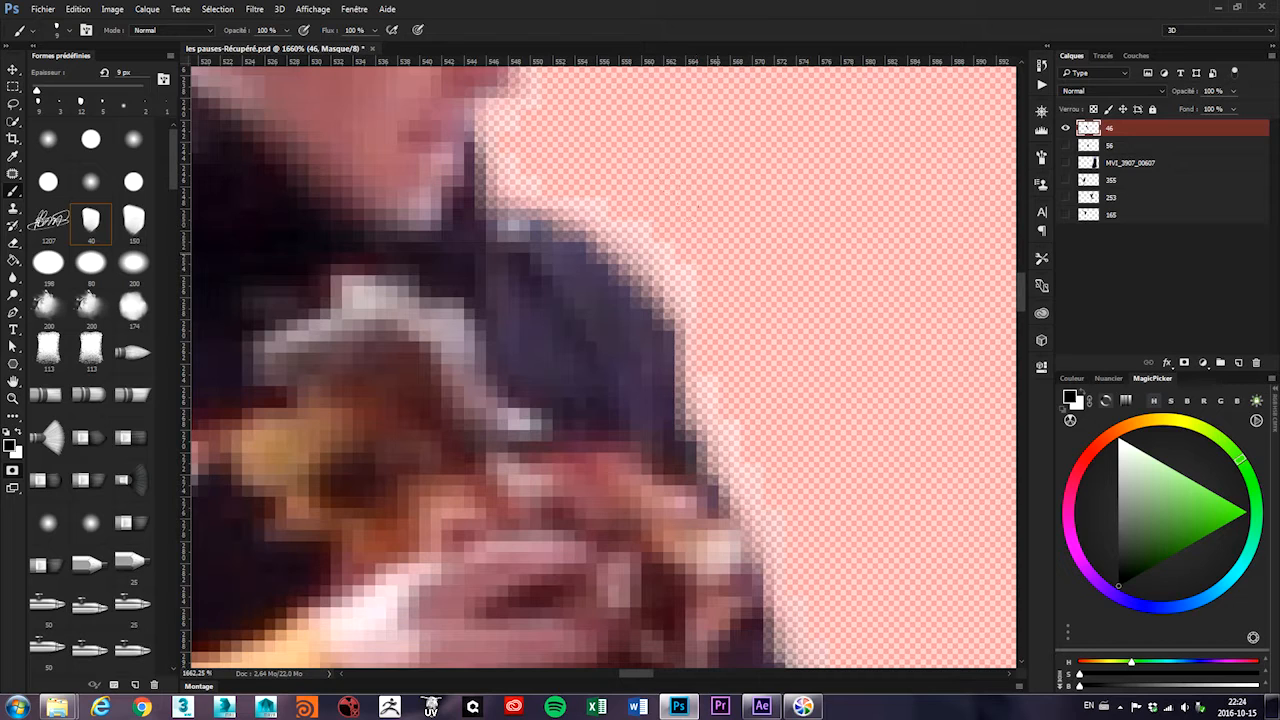
drag(505, 400, 645, 310)
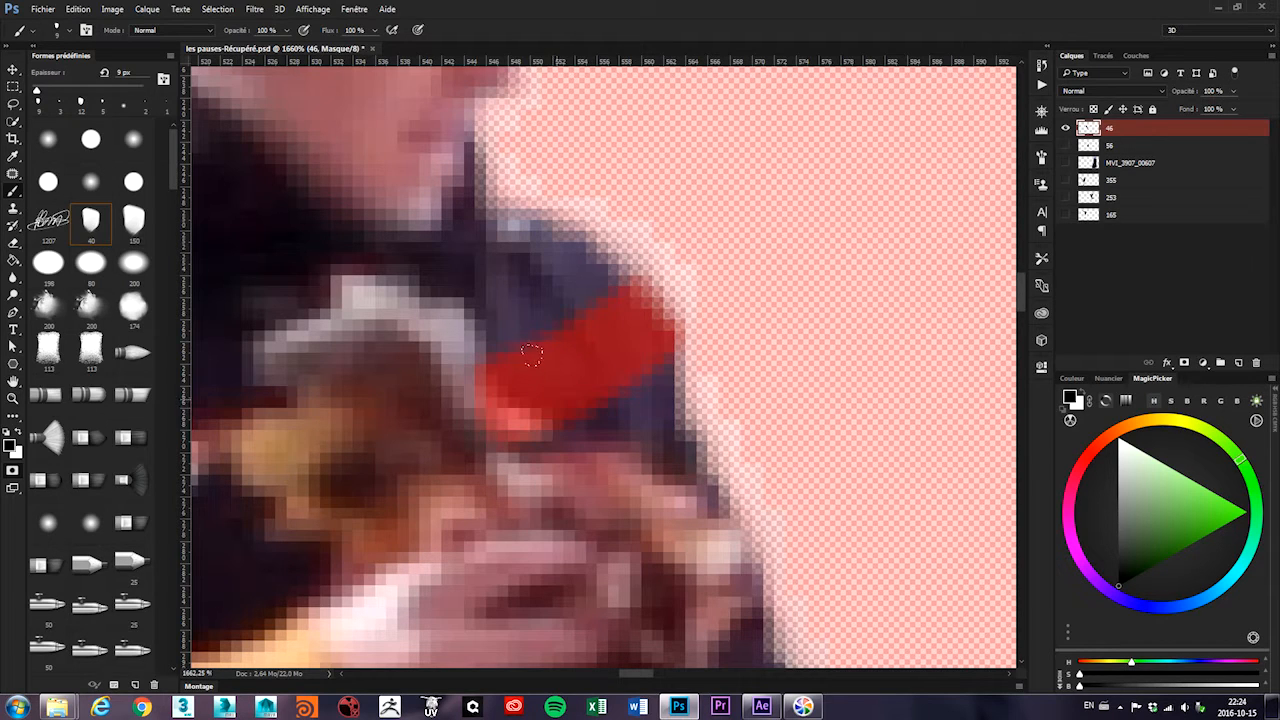
Paint white over the shoulder stroke and along the jacket's outer edge to remove the mask there
key(x)
mouse_move(587, 405)
mouse_down()
mouse_move(560, 365)
mouse_move(685, 250)
mouse_up()
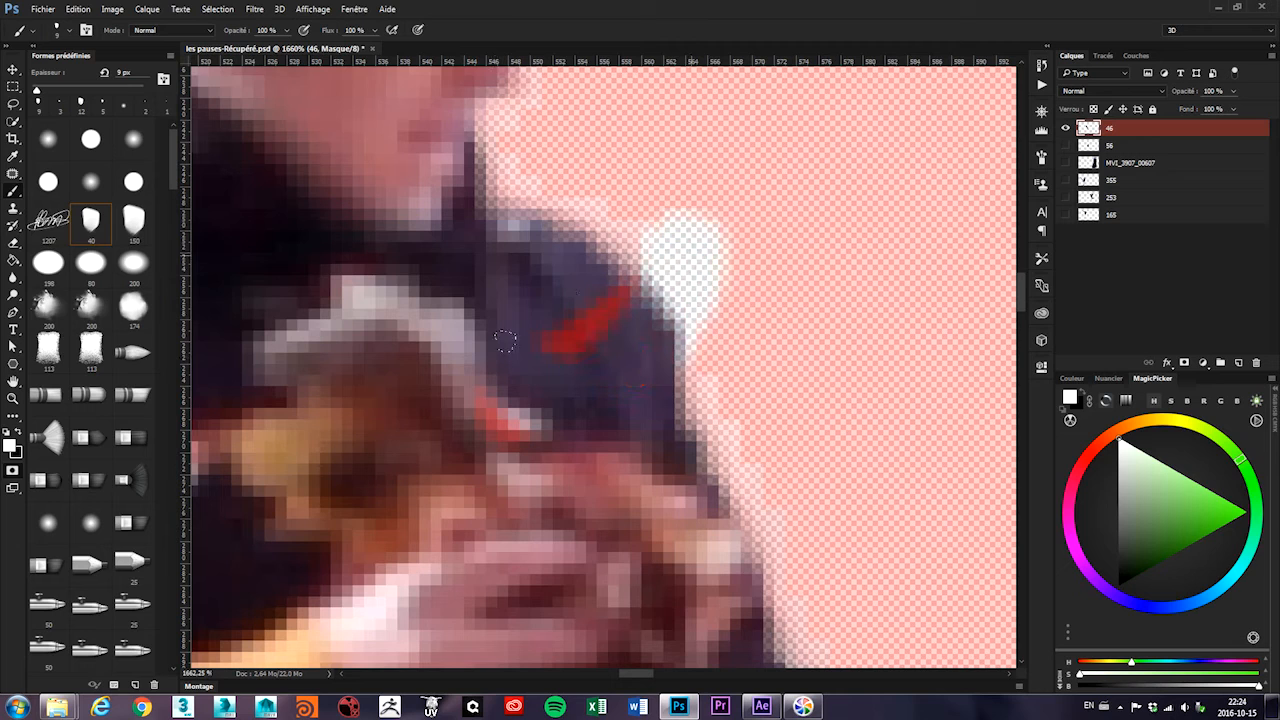
drag(508, 340, 630, 265)
mouse_move(640, 185)
mouse_down()
mouse_move(722, 372)
mouse_move(812, 525)
mouse_up()
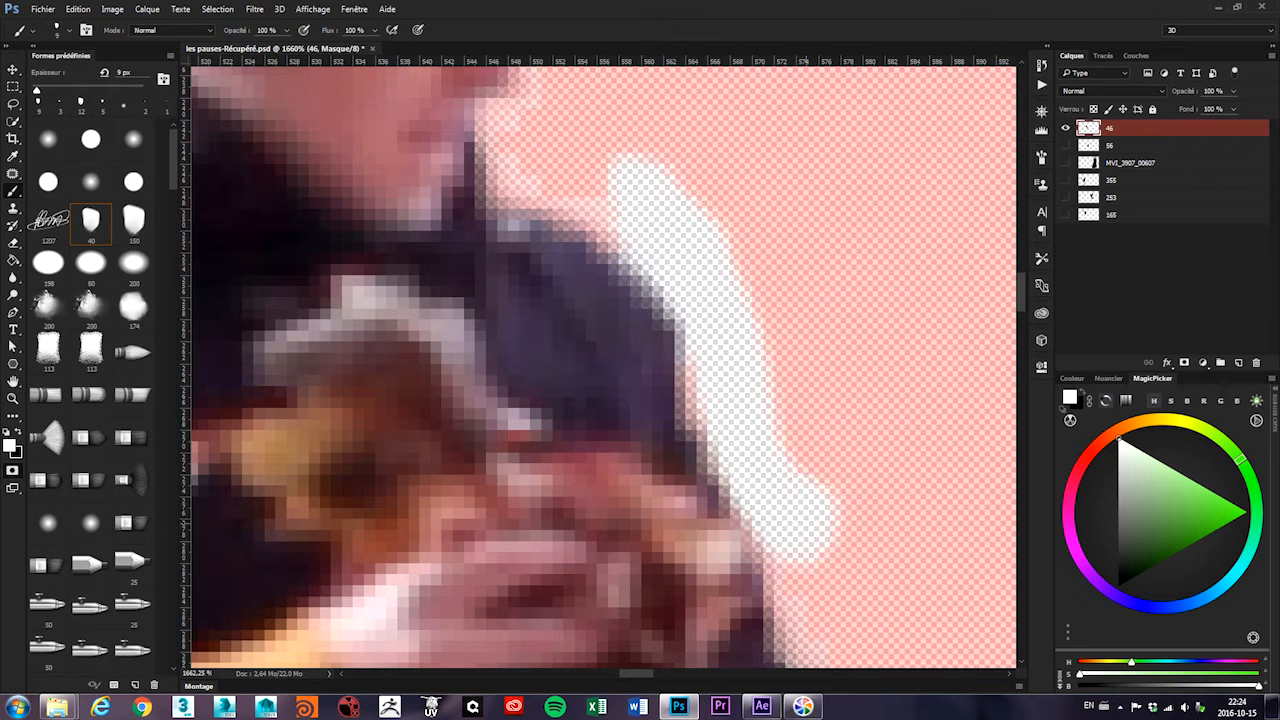
Paint black along the jacket's outer edge to restore the mask, and convert the Quick Mask back into a selection
key(x)
mouse_move(625, 170)
mouse_down()
mouse_move(751, 394)
mouse_move(815, 545)
mouse_up()
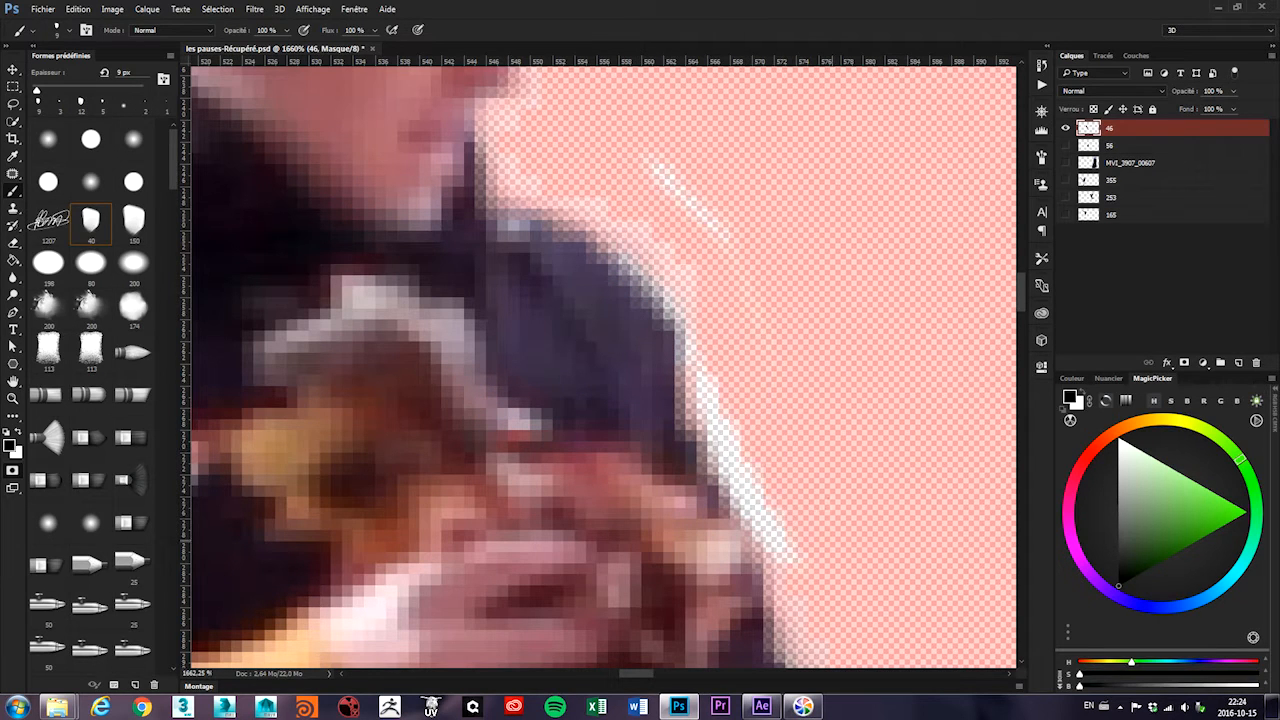
key(q)
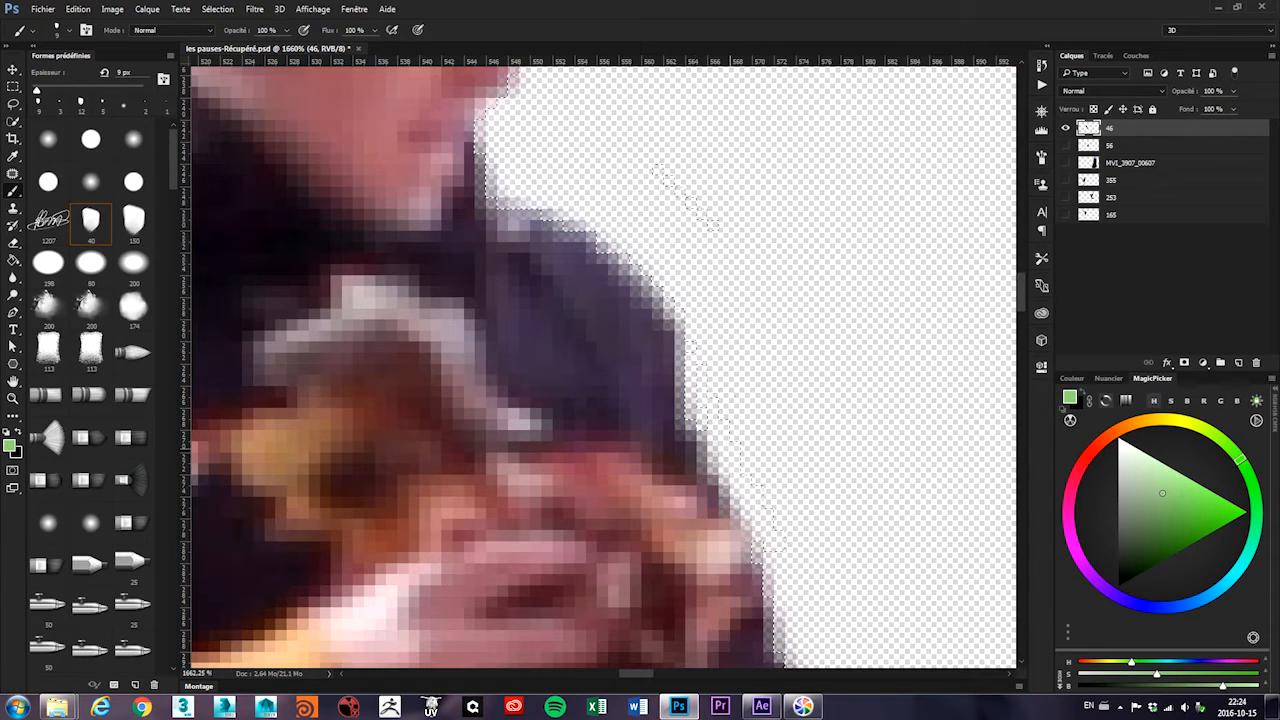
Examine the edge detection and global refinement settings in Select and Mask for the dancer selection, and close without applying
key(z)
scroll(776, 413, down, 5)
scroll(776, 413, up, 2)
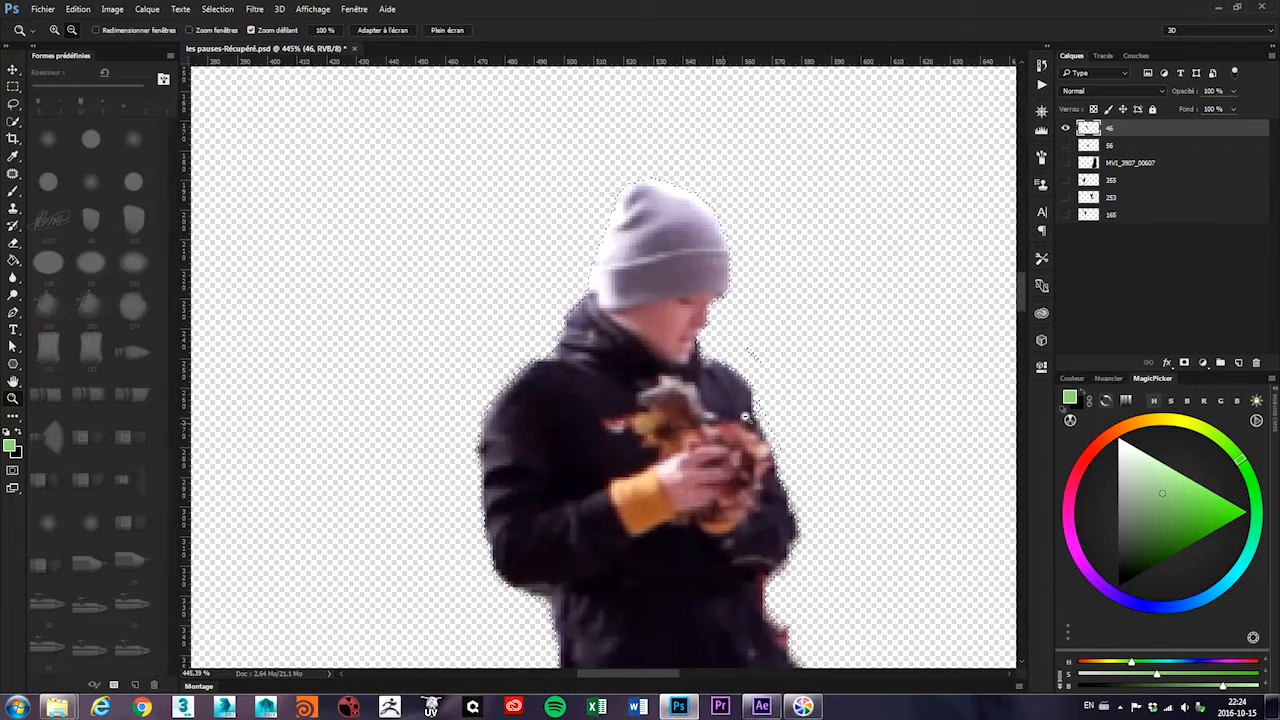
key(b)
key(l)
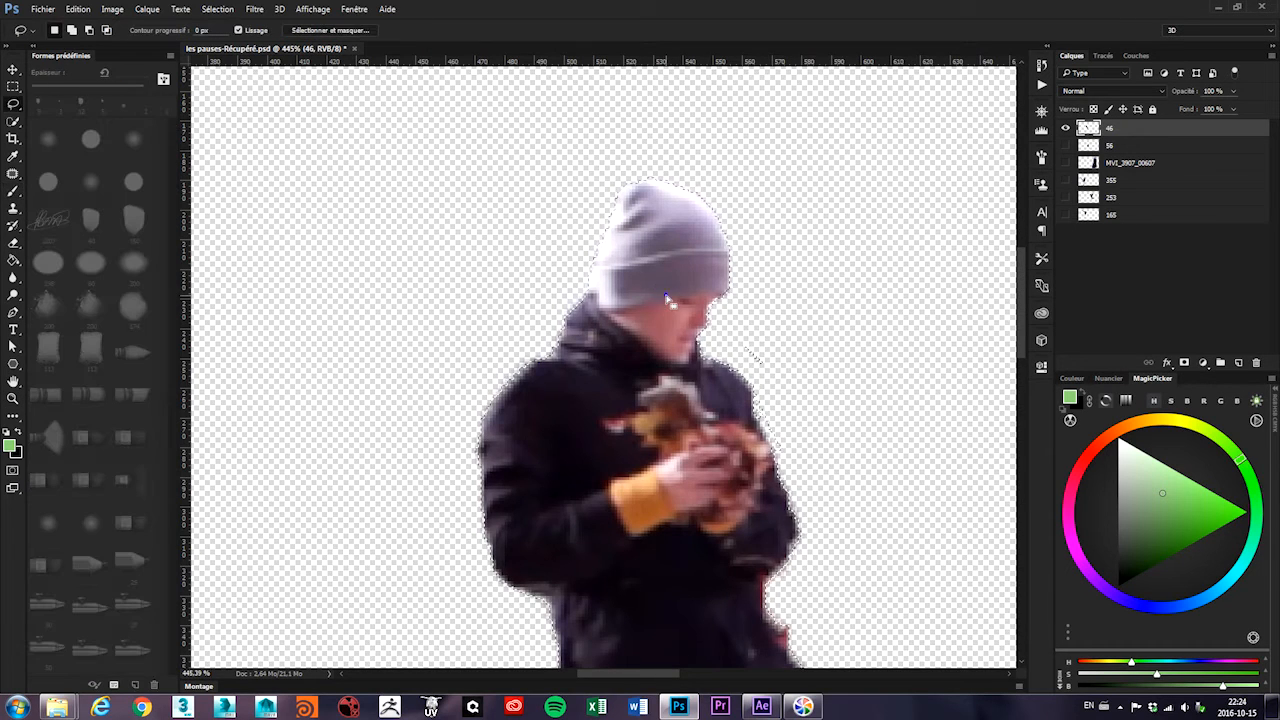
right_click(666, 296)
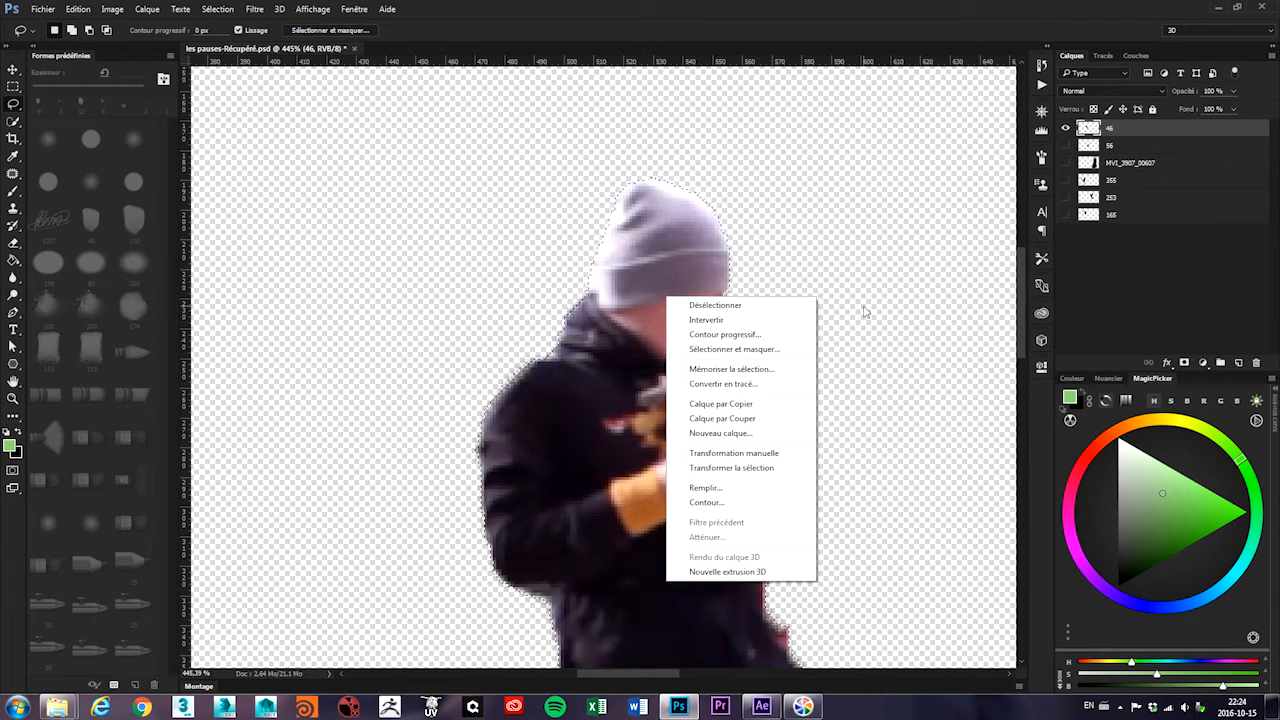
click(765, 349)
mouse_move(1075, 214)
mouse_down()
mouse_move(1192, 211)
mouse_move(1063, 224)
mouse_up()
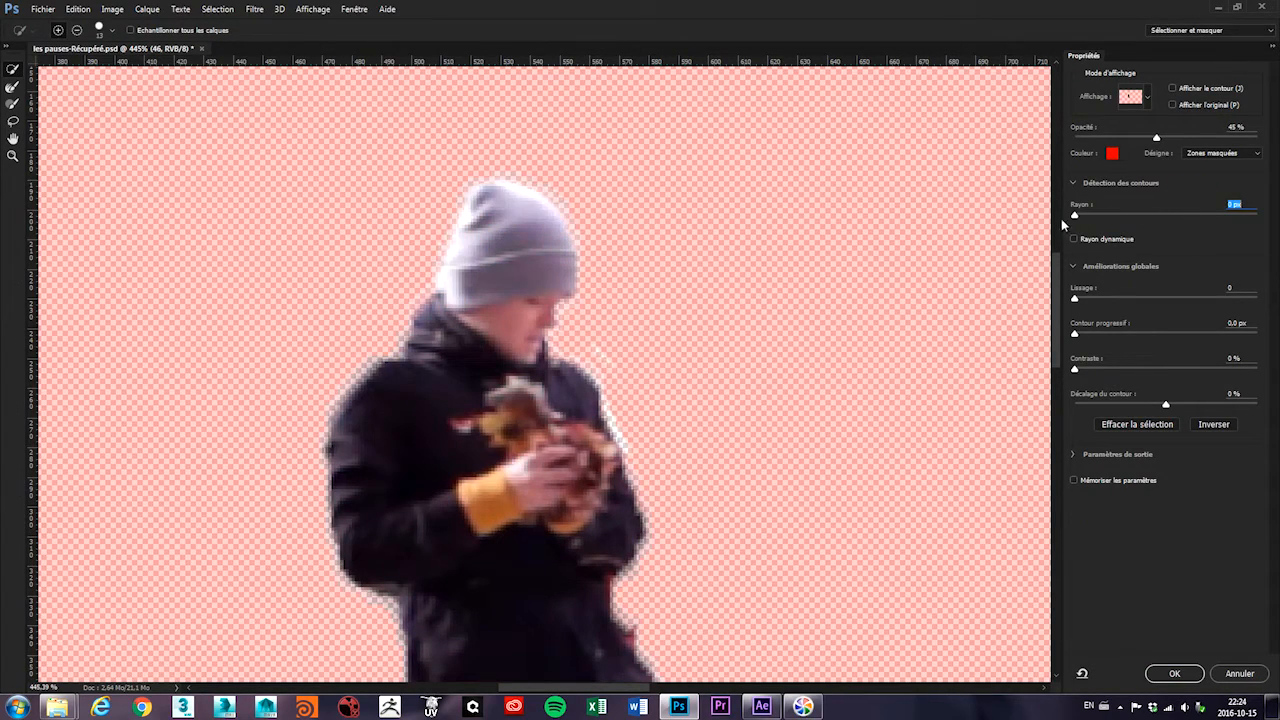
click(1229, 287)
click(1238, 674)
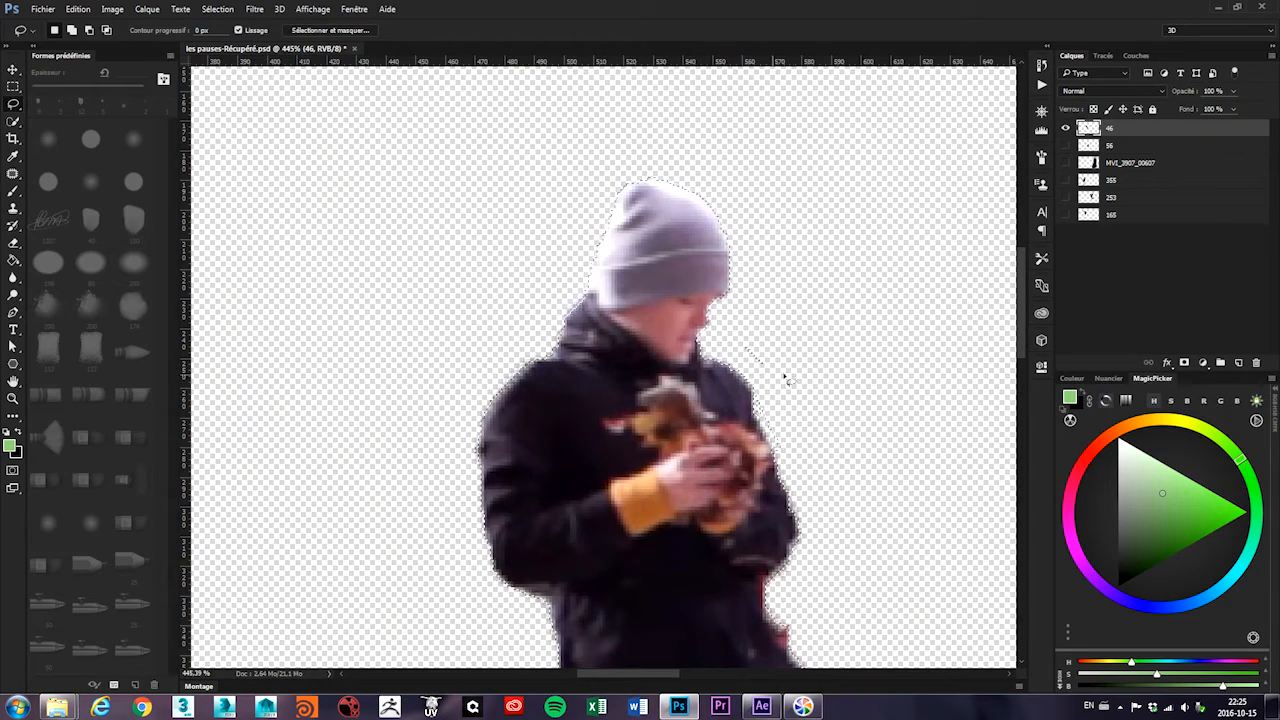
Clear the selection around the dancer and switch back to After Effects
key(ctrl+space)
mouse_move(852, 371)
mouse_down()
mouse_move(746, 377)
mouse_move(788, 378)
mouse_up()
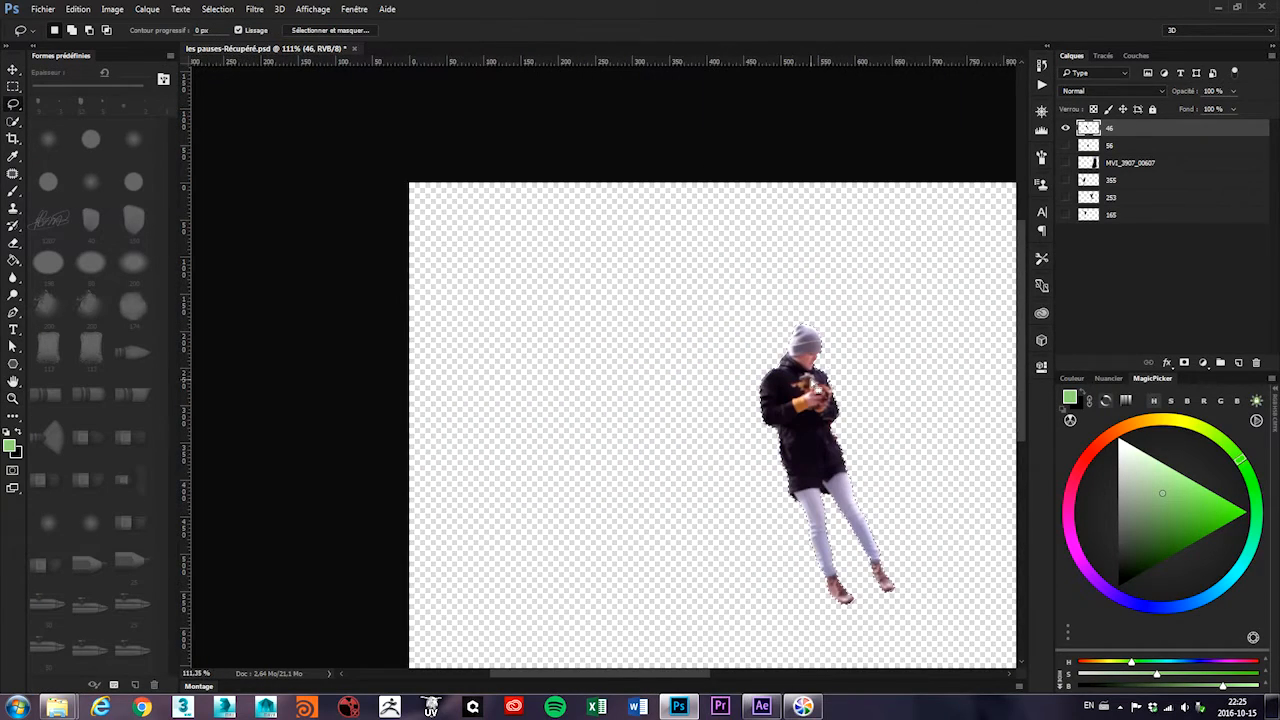
key(space)
drag(566, 294, 463, 235)
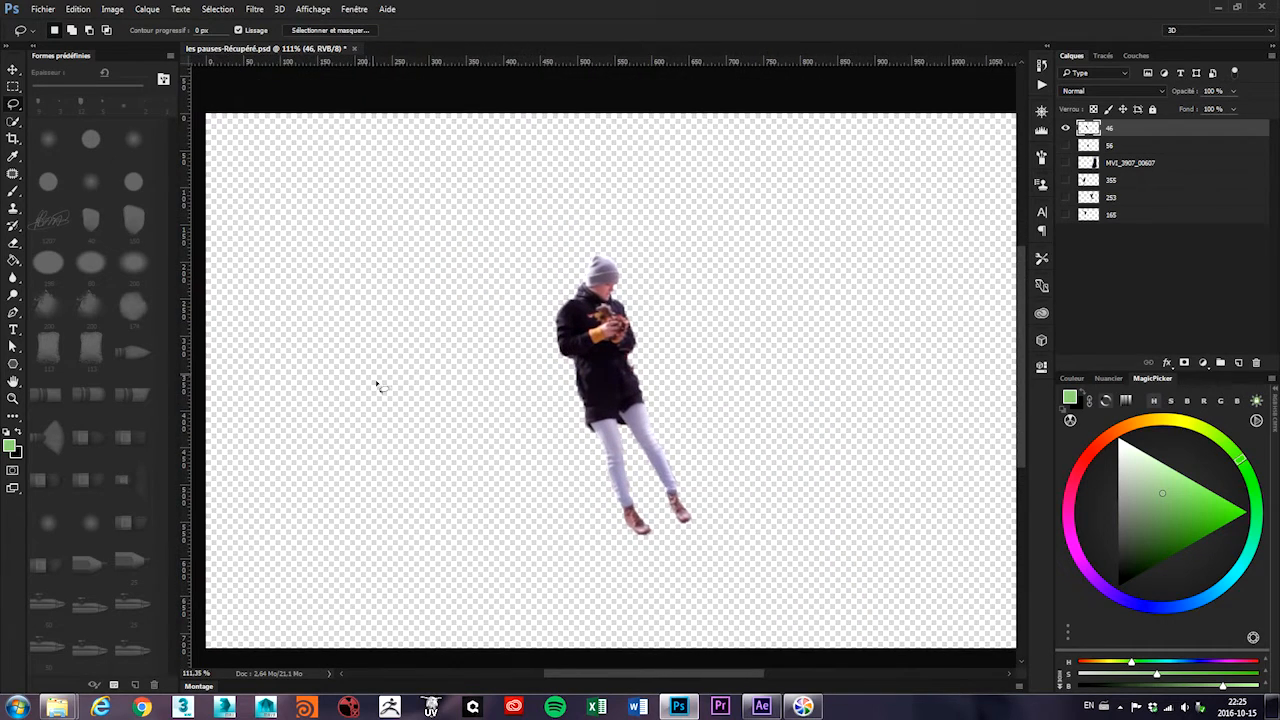
scroll(506, 346, down, 2)
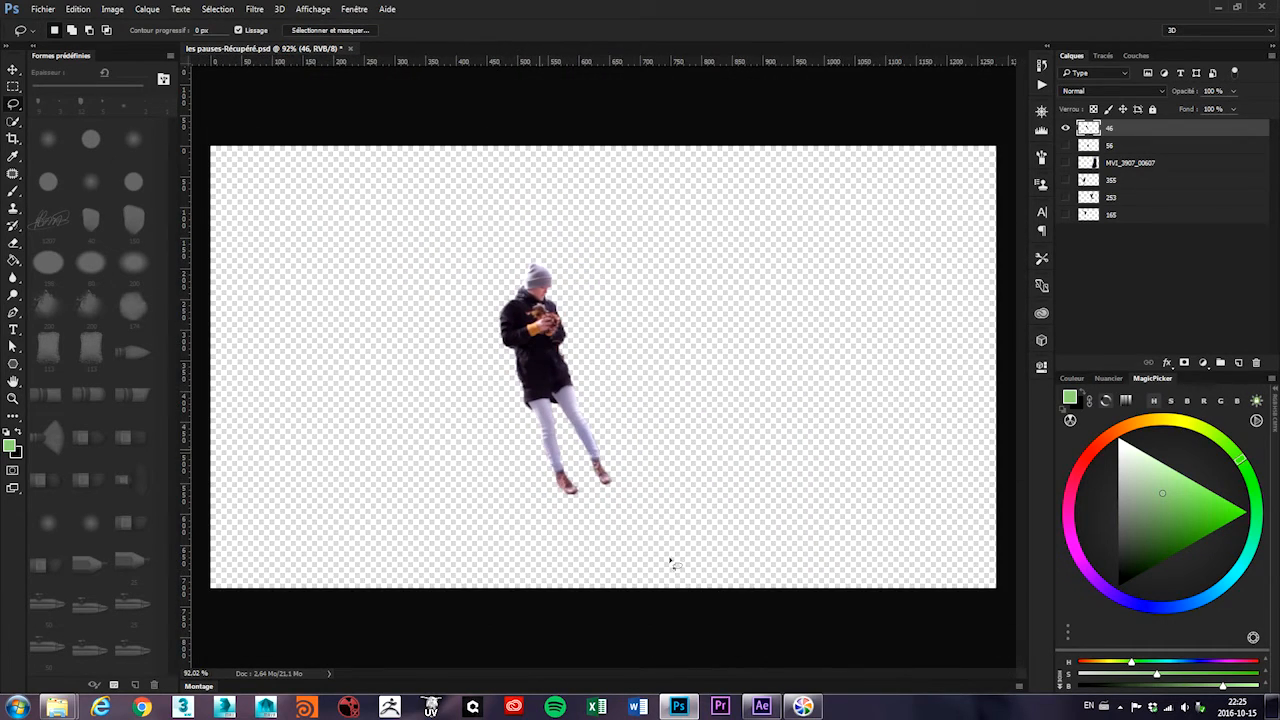
click(764, 708)
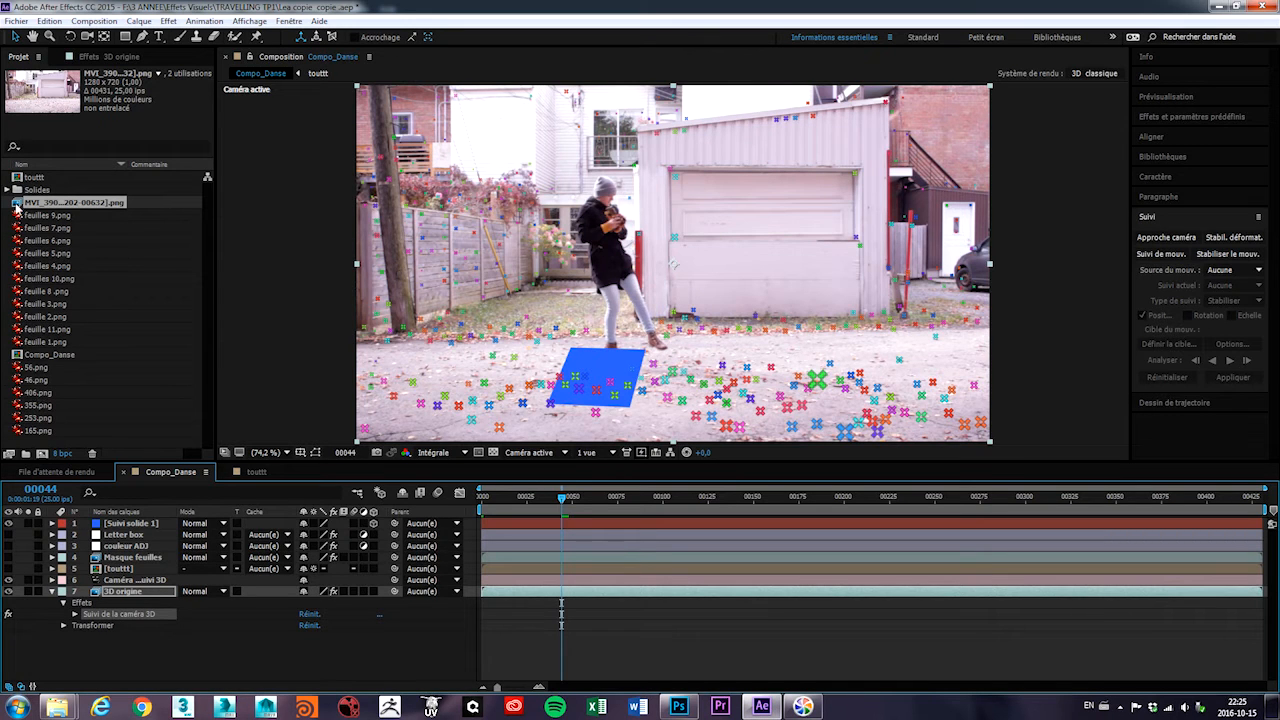
Replace the source of the Suivi solide 1 layer with 46.png and go to frame 46
click(35, 380)
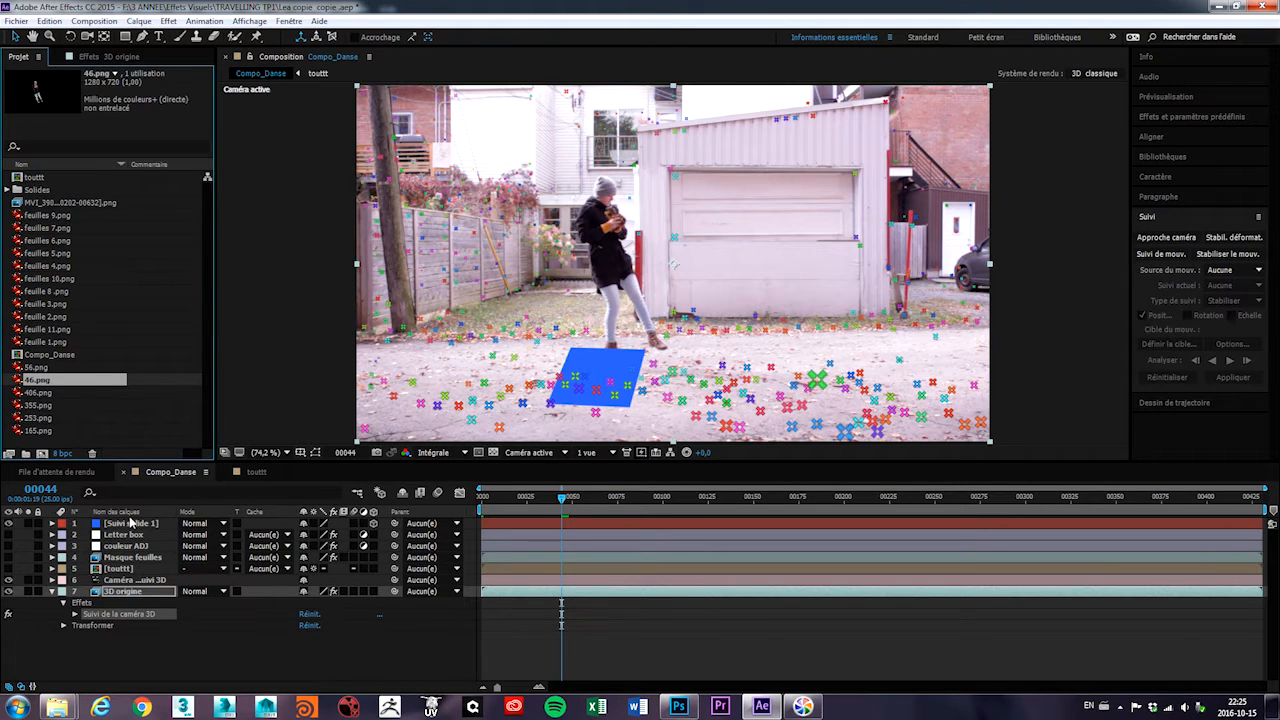
click(130, 523)
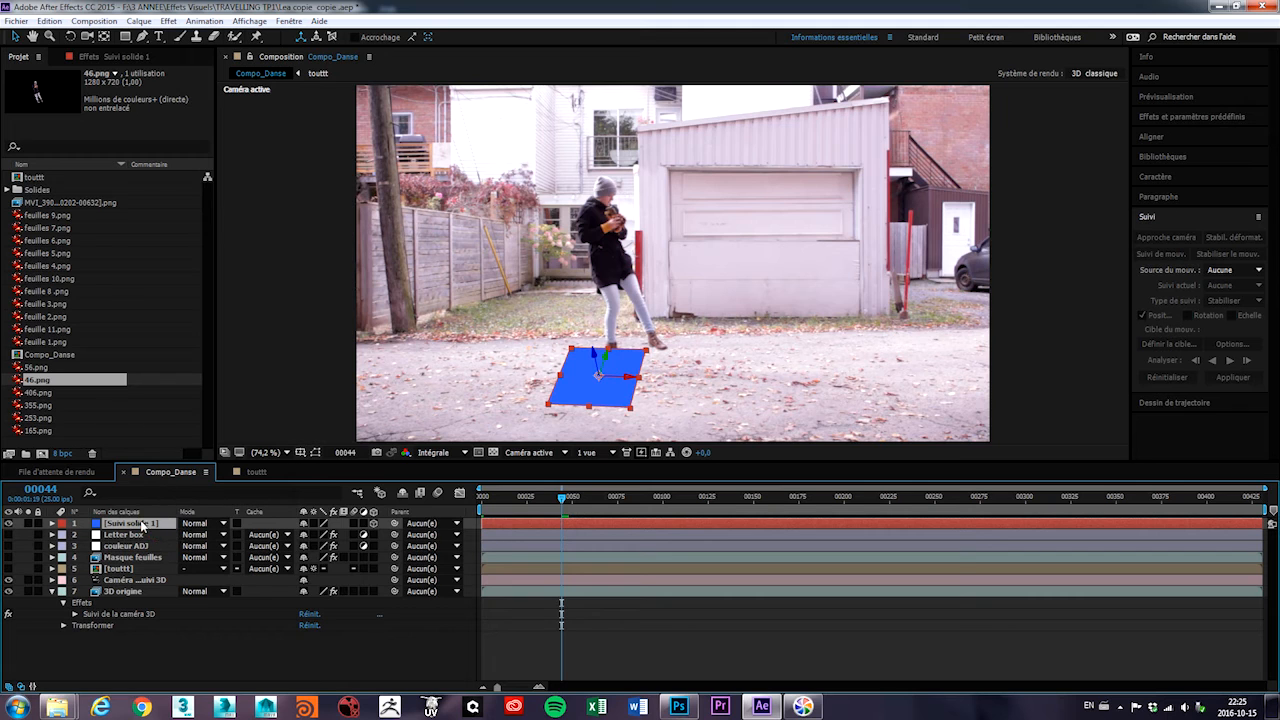
drag(35, 380, 200, 523)
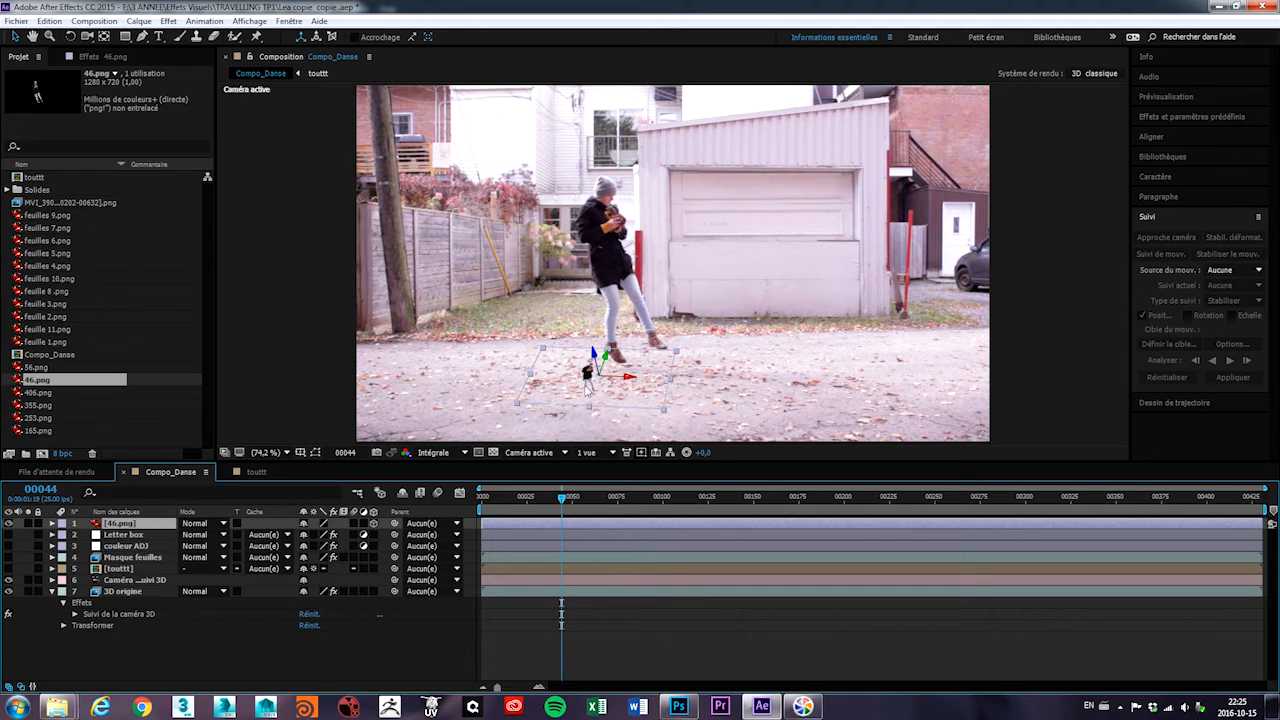
mouse_move(567, 507)
mouse_down()
mouse_move(738, 513)
mouse_move(545, 514)
mouse_move(579, 515)
mouse_move(565, 515)
mouse_up()
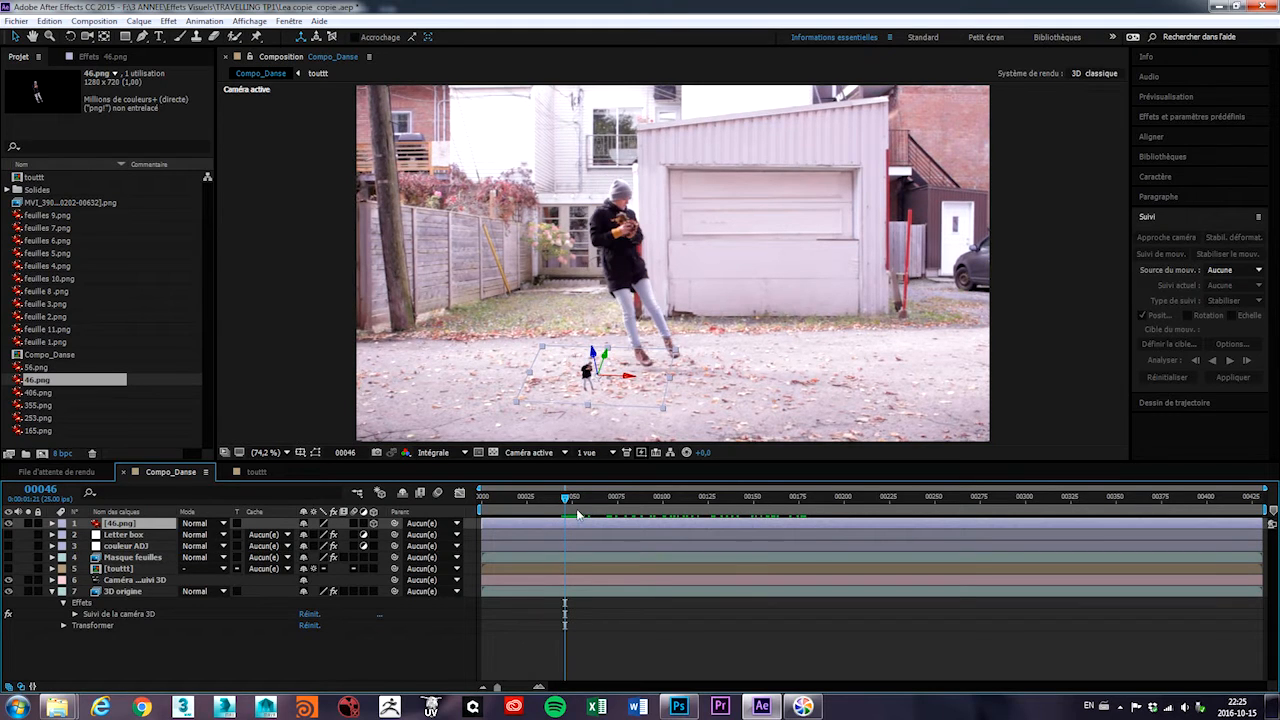
Set the 46.png layer's rotation to X +62°, Y -18° and Z +2° so it stands upright facing the camera
click(52, 524)
click(63, 535)
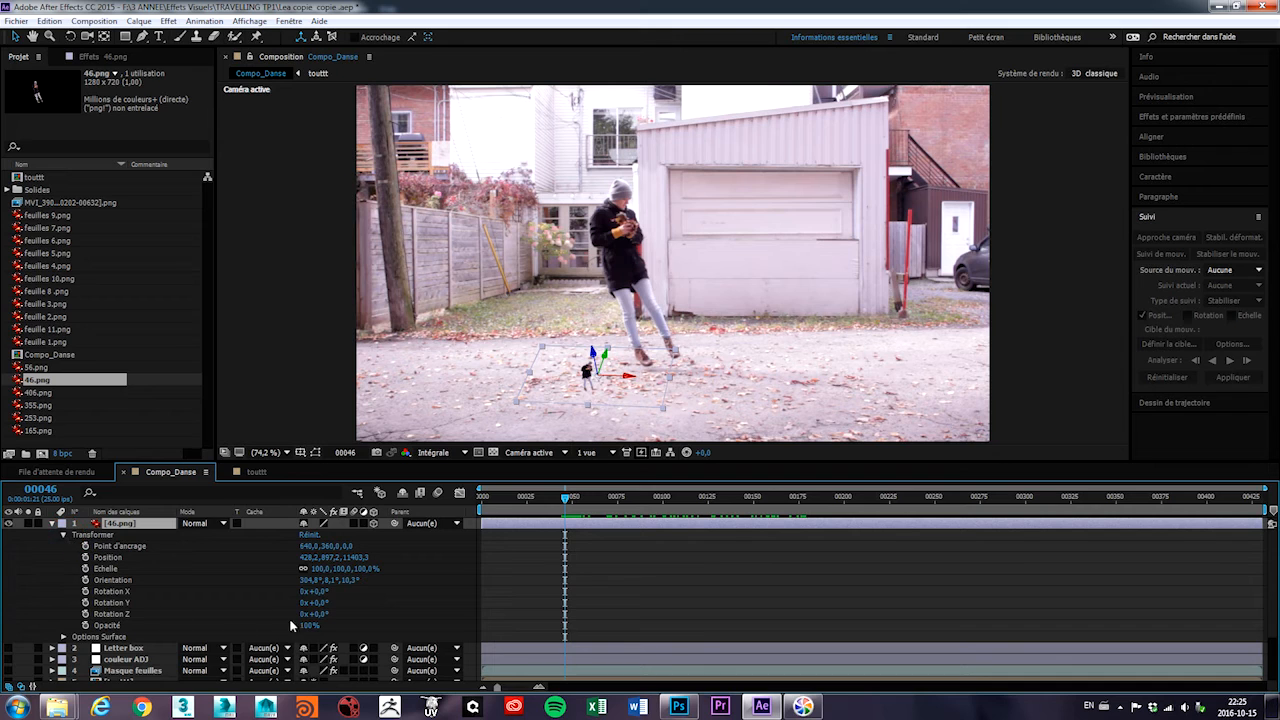
mouse_move(322, 594)
mouse_down()
mouse_move(362, 590)
mouse_move(312, 606)
mouse_move(326, 614)
mouse_up()
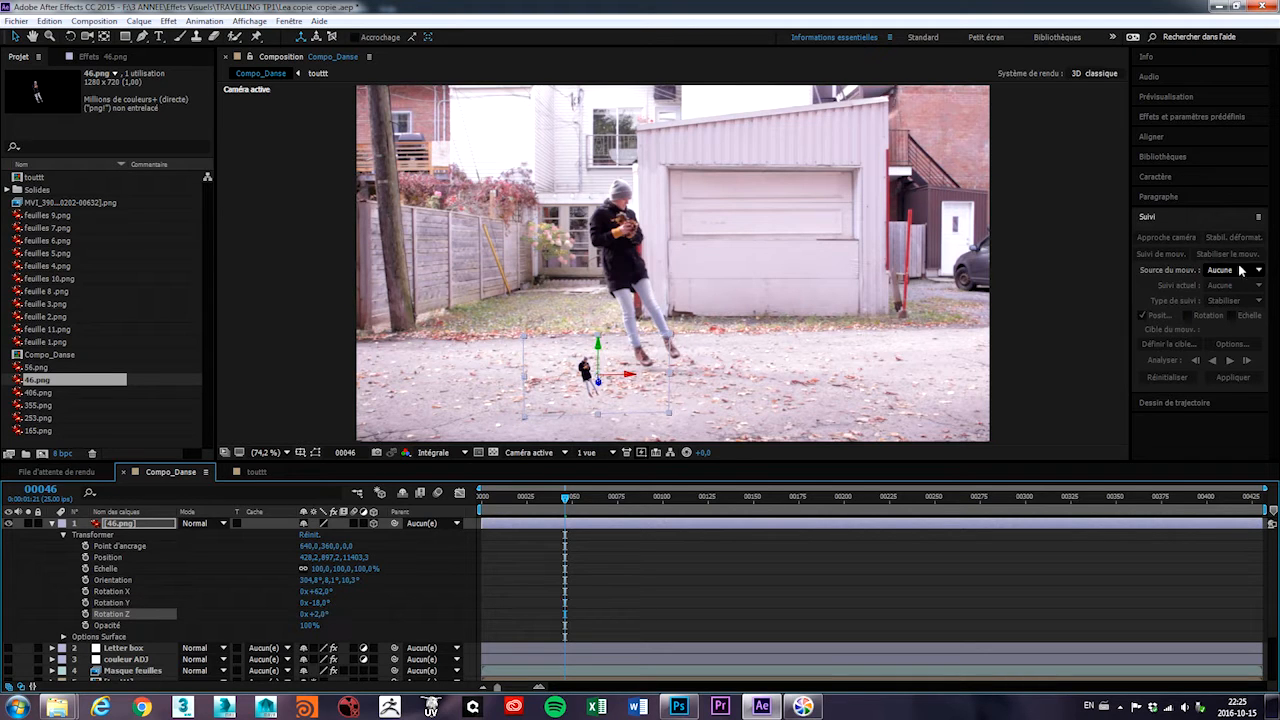
Find the Quatre coins effect by searching for "coin", apply it to the 46.png layer and expand the layer's effects
click(1168, 117)
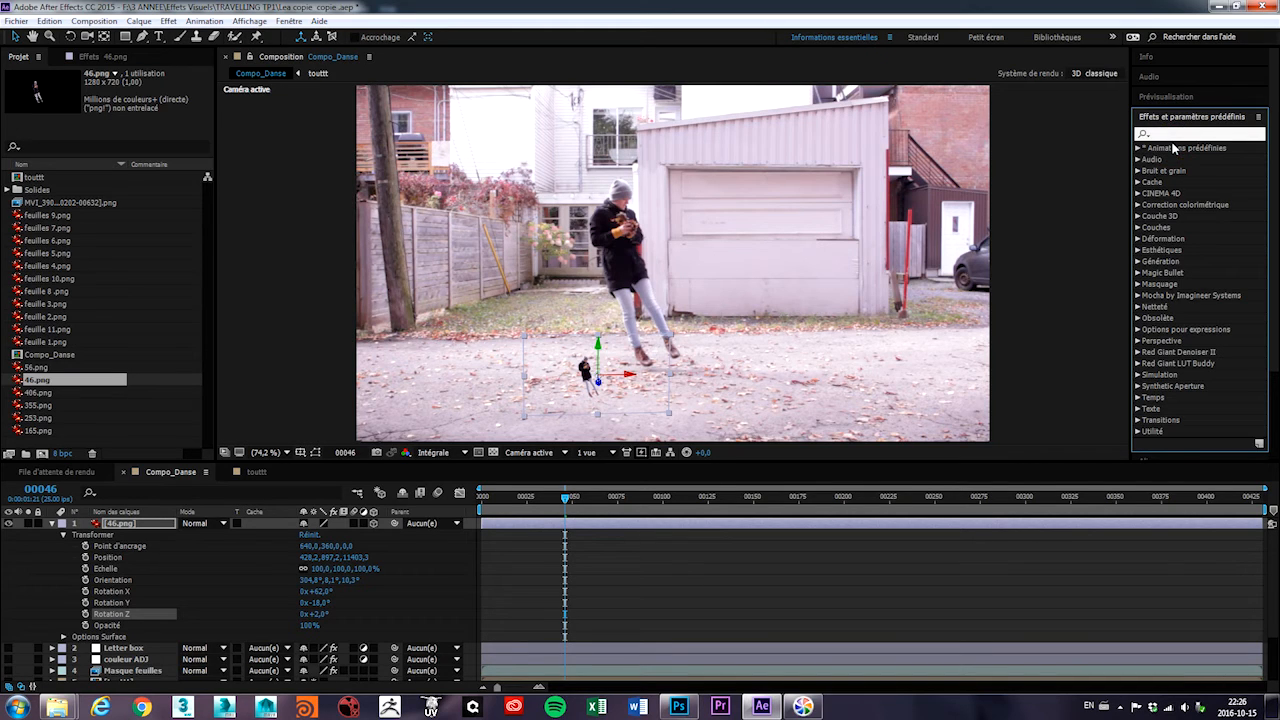
text(coin)
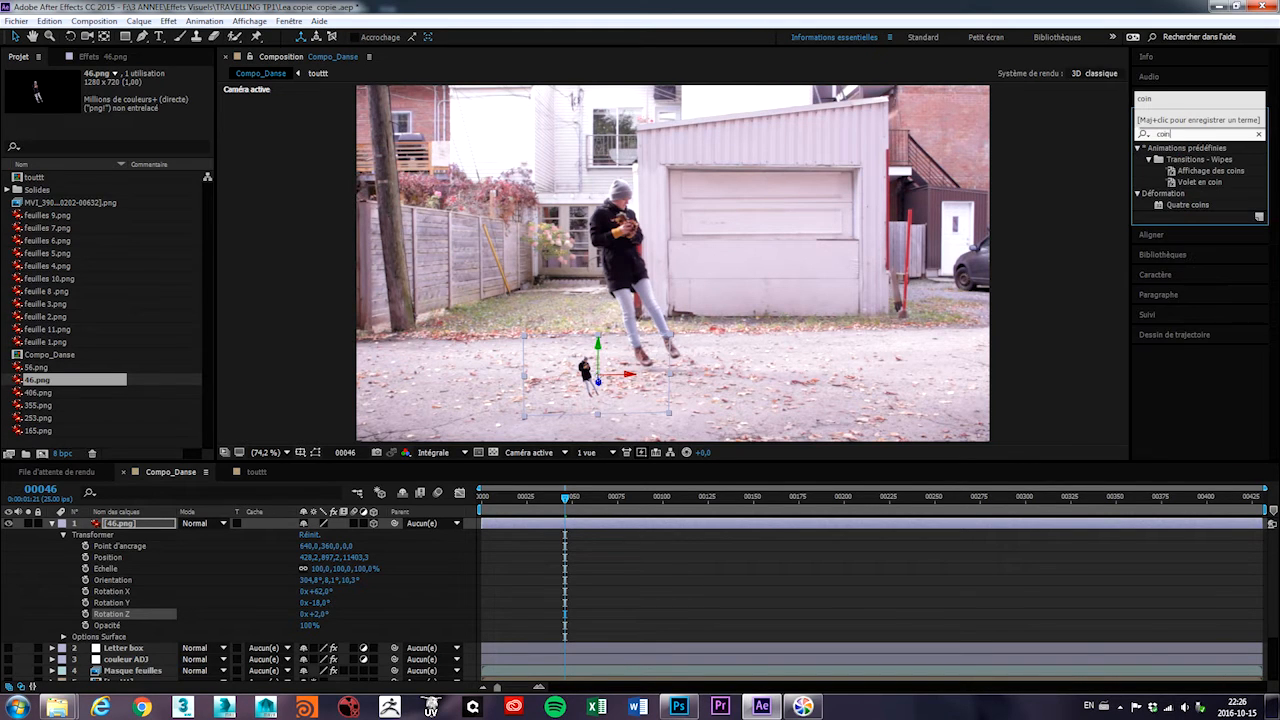
double_click(1177, 206)
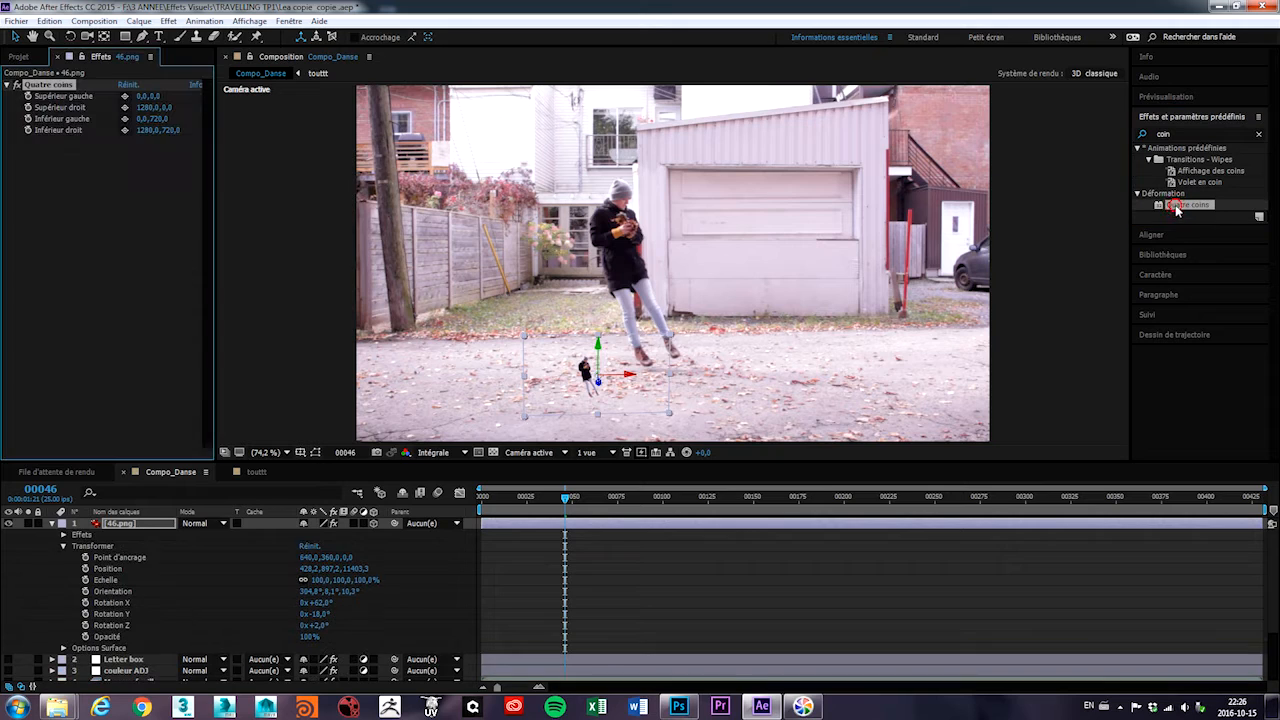
click(63, 535)
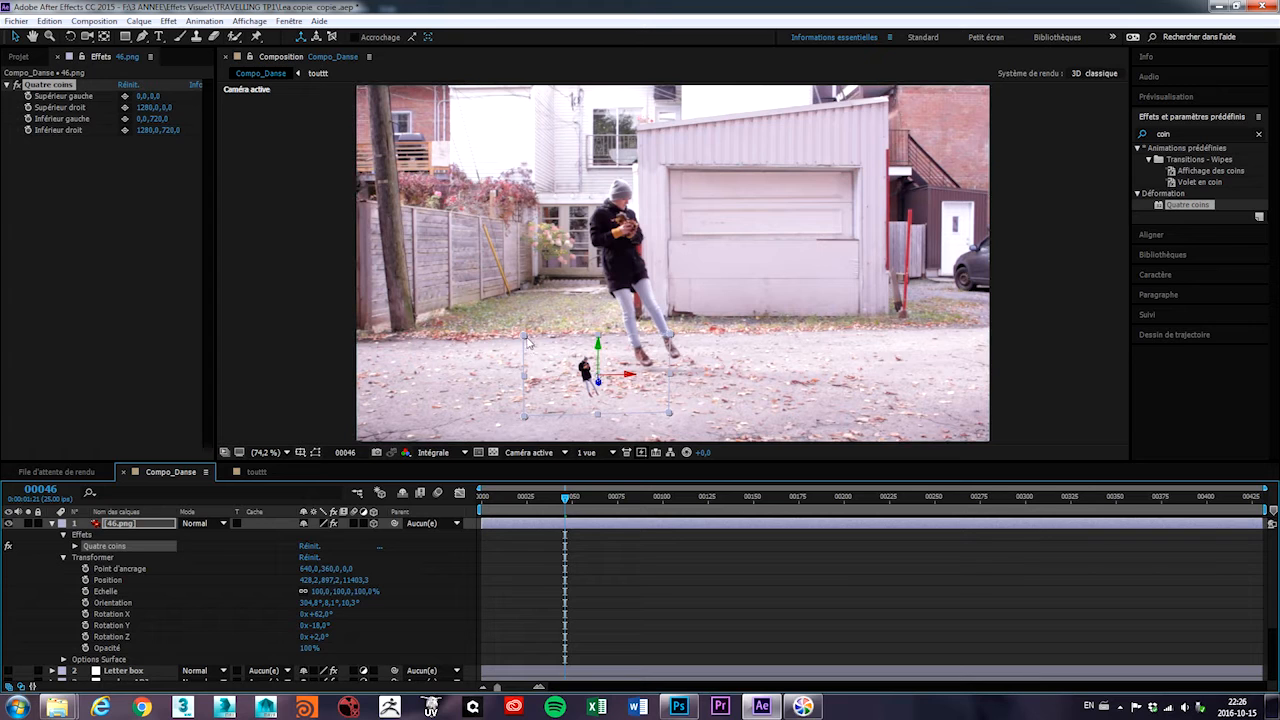
Stretch the 46.png layer's four Quatre coins points to the frame's corners and check the cut-out's alignment with the filmed dancer
drag(522, 337, 356, 86)
drag(668, 337, 988, 87)
drag(673, 414, 990, 441)
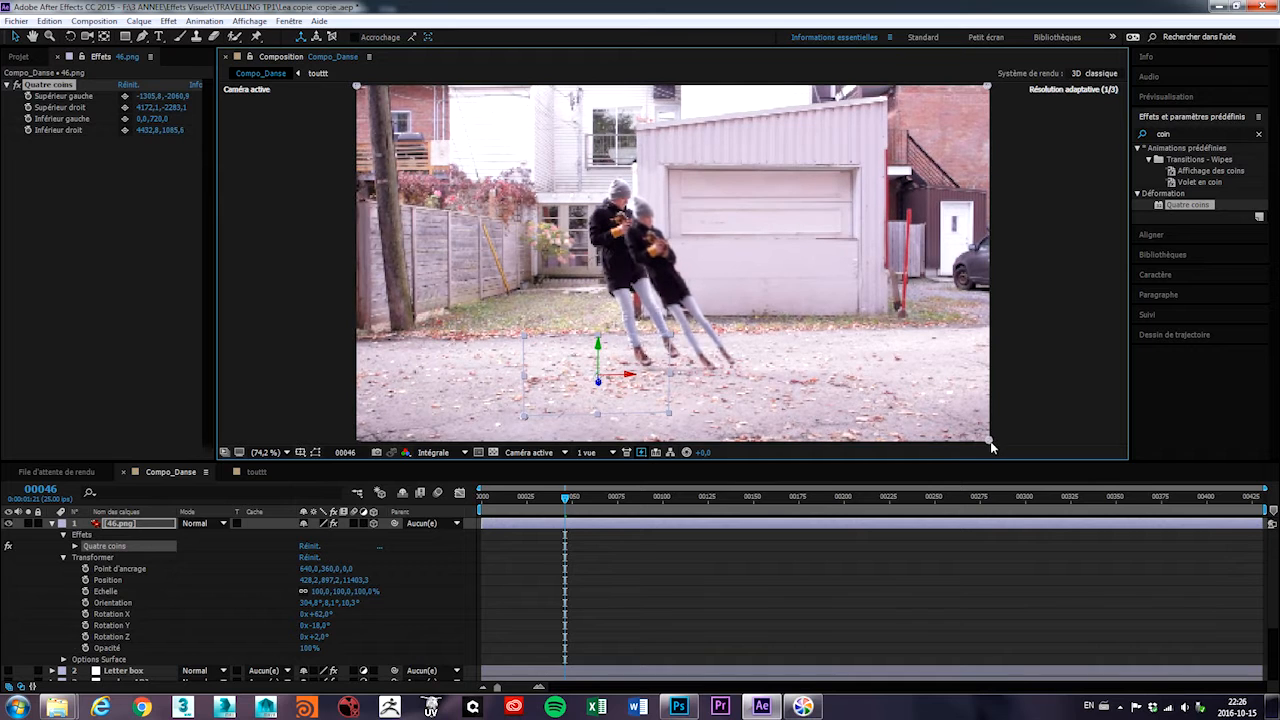
drag(478, 418, 360, 440)
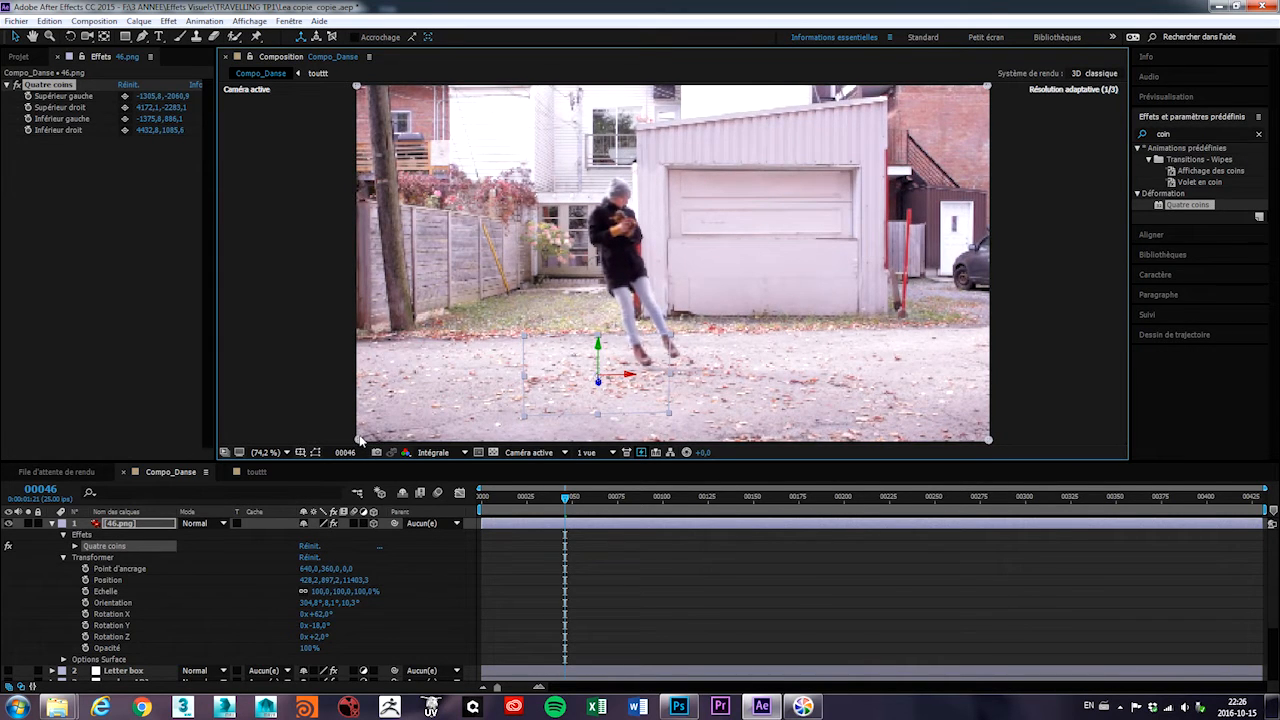
scroll(624, 263, up, 5)
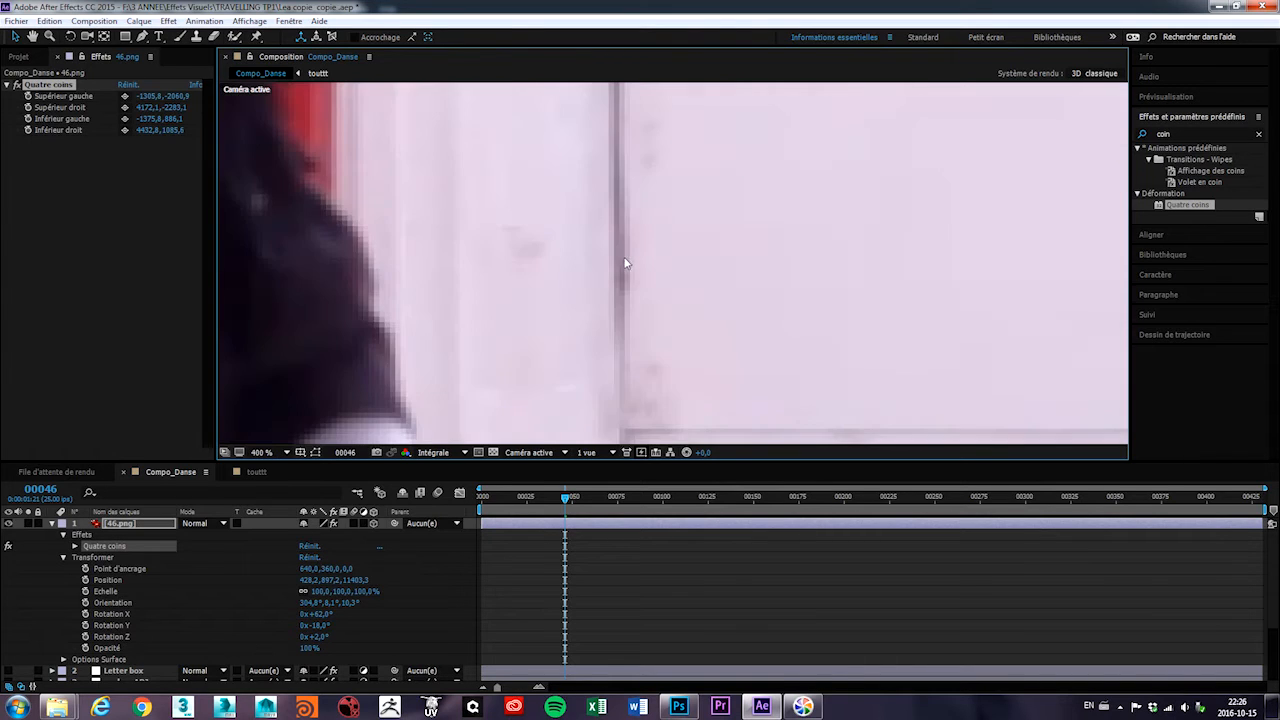
scroll(624, 263, down, 1)
drag(570, 300, 915, 440)
drag(716, 272, 759, 396)
scroll(714, 206, down, 1)
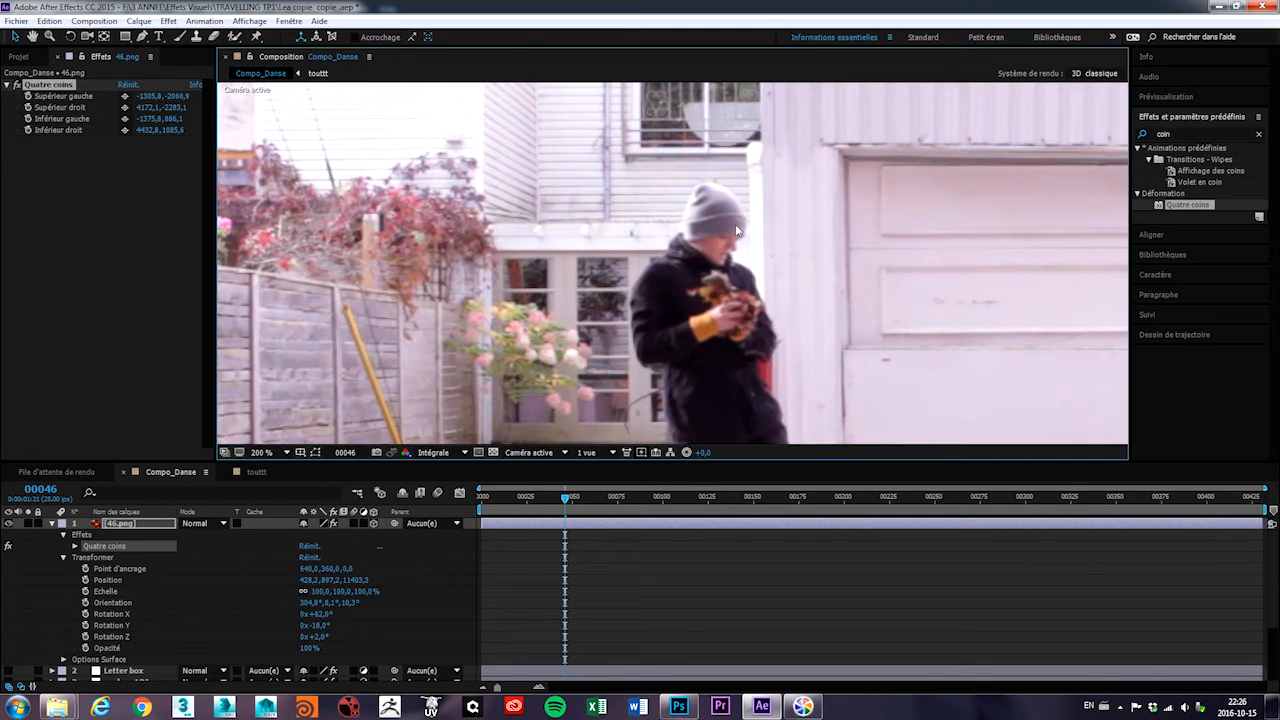
drag(824, 349, 670, 260)
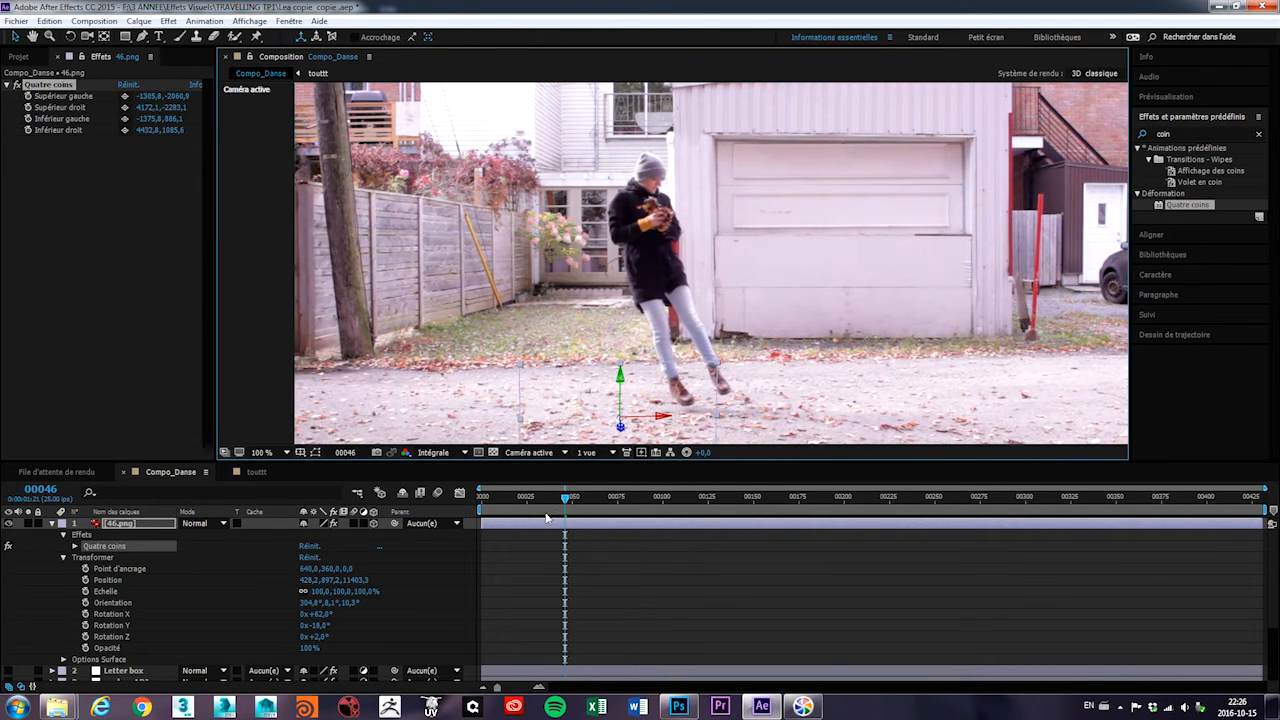
Trim the end of the 46.png layer to frame 46 and check the transition at frame 51
mouse_move(562, 503)
mouse_down()
mouse_move(636, 499)
mouse_move(565, 508)
mouse_up()
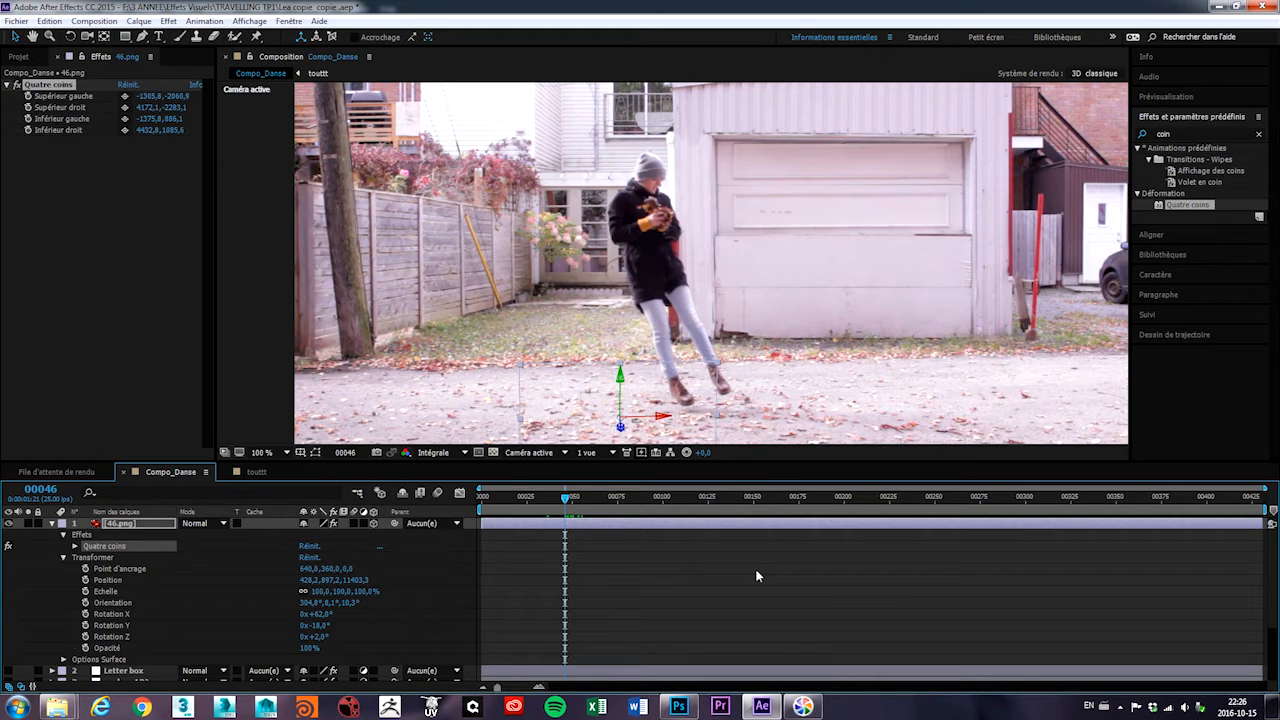
key(alt+])
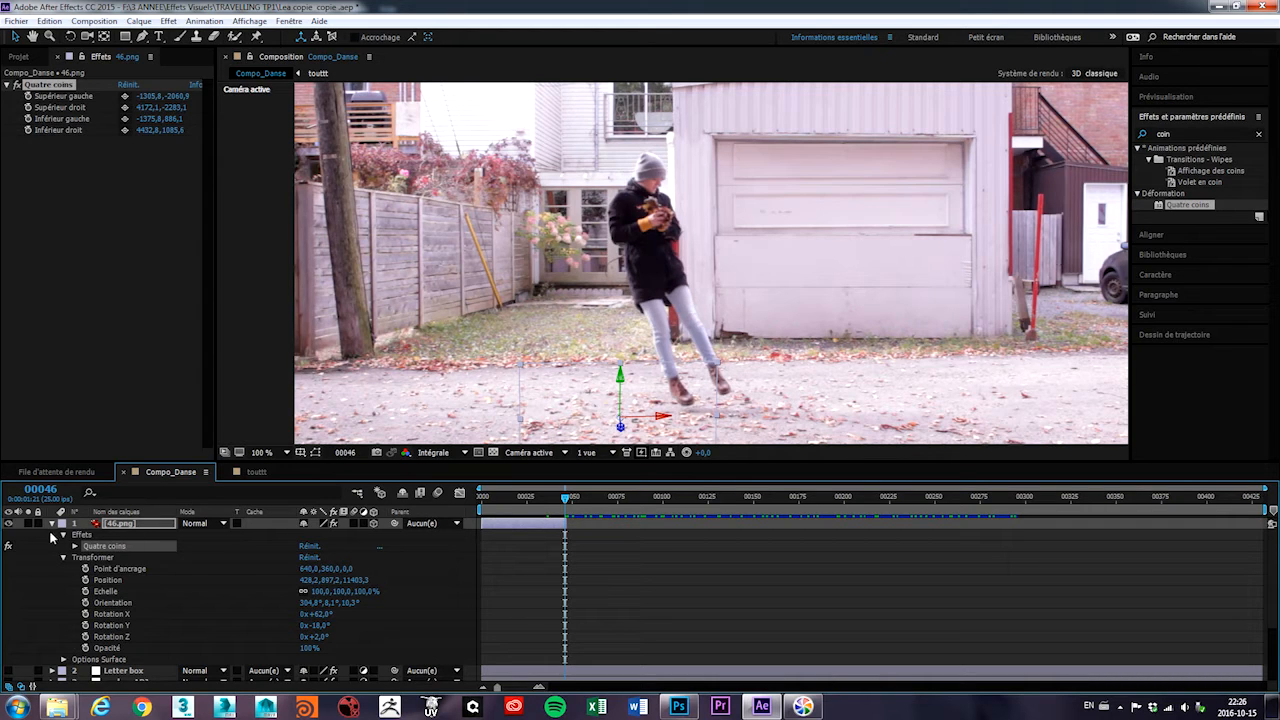
mouse_move(569, 500)
mouse_down()
mouse_move(553, 498)
mouse_move(647, 509)
mouse_move(576, 510)
mouse_up()
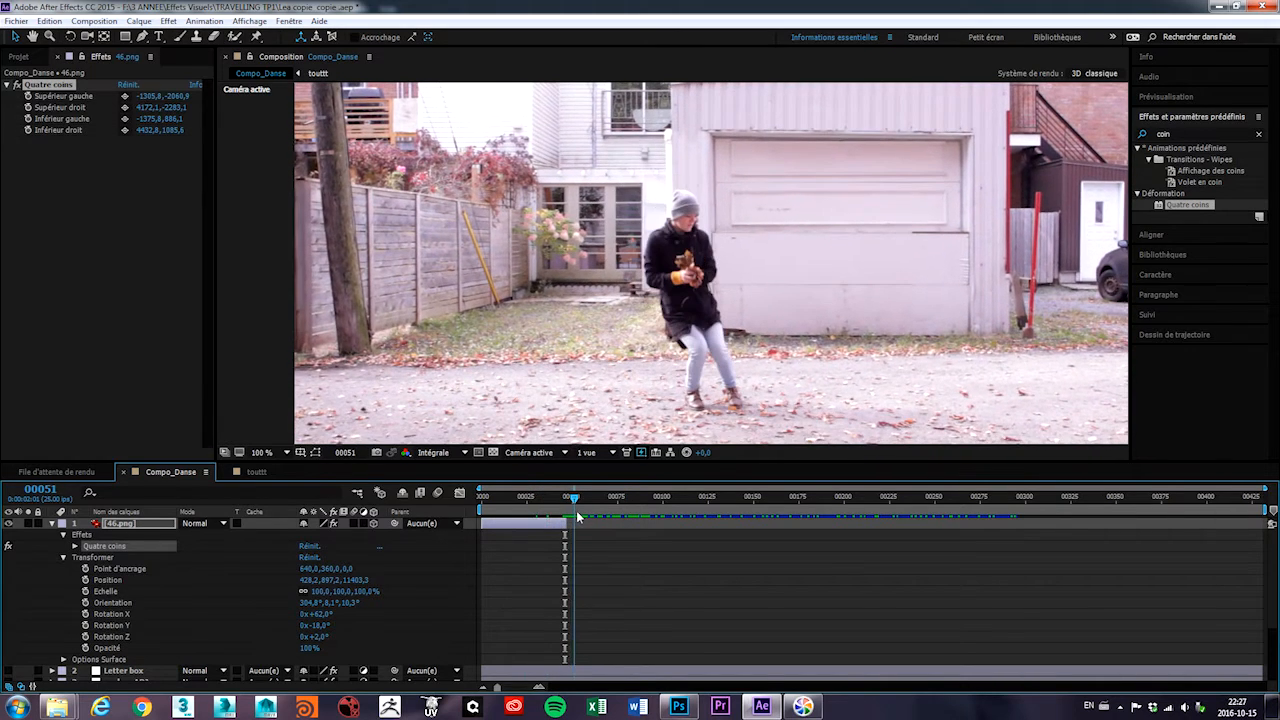
Collapse the 46.png layer and delete it from Compo_Danse
click(53, 523)
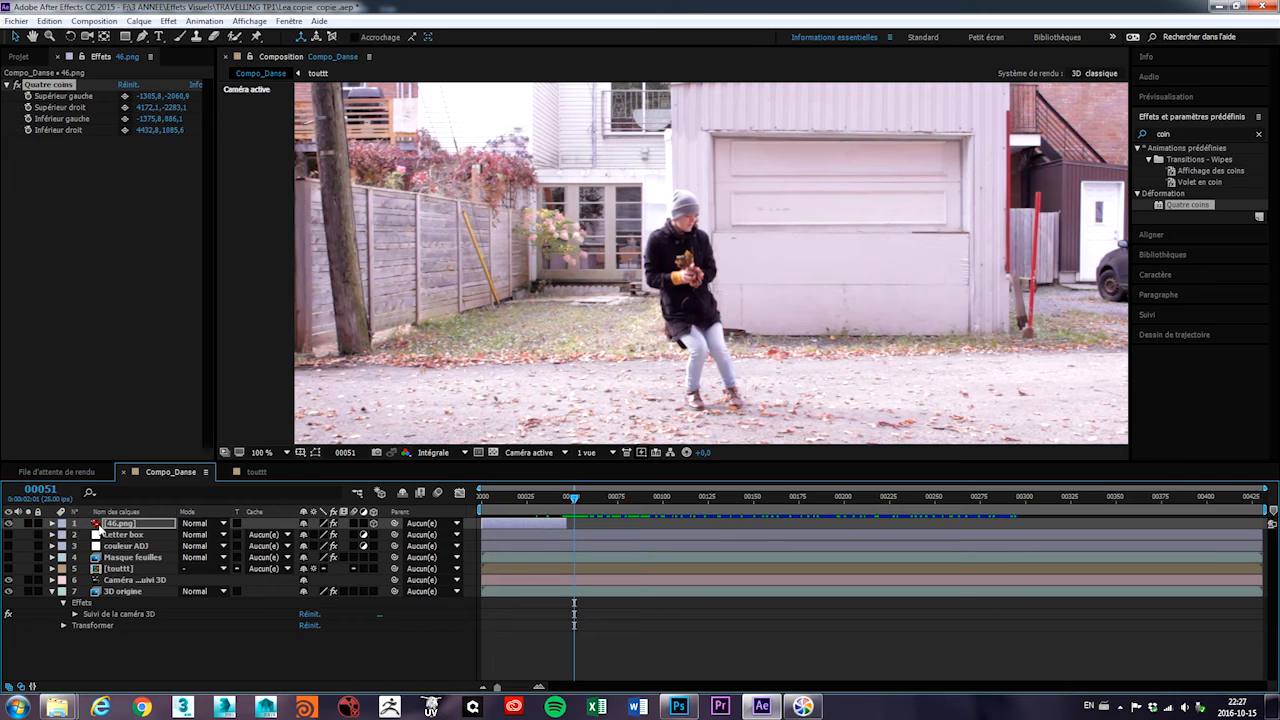
right_click(106, 523)
click(92, 640)
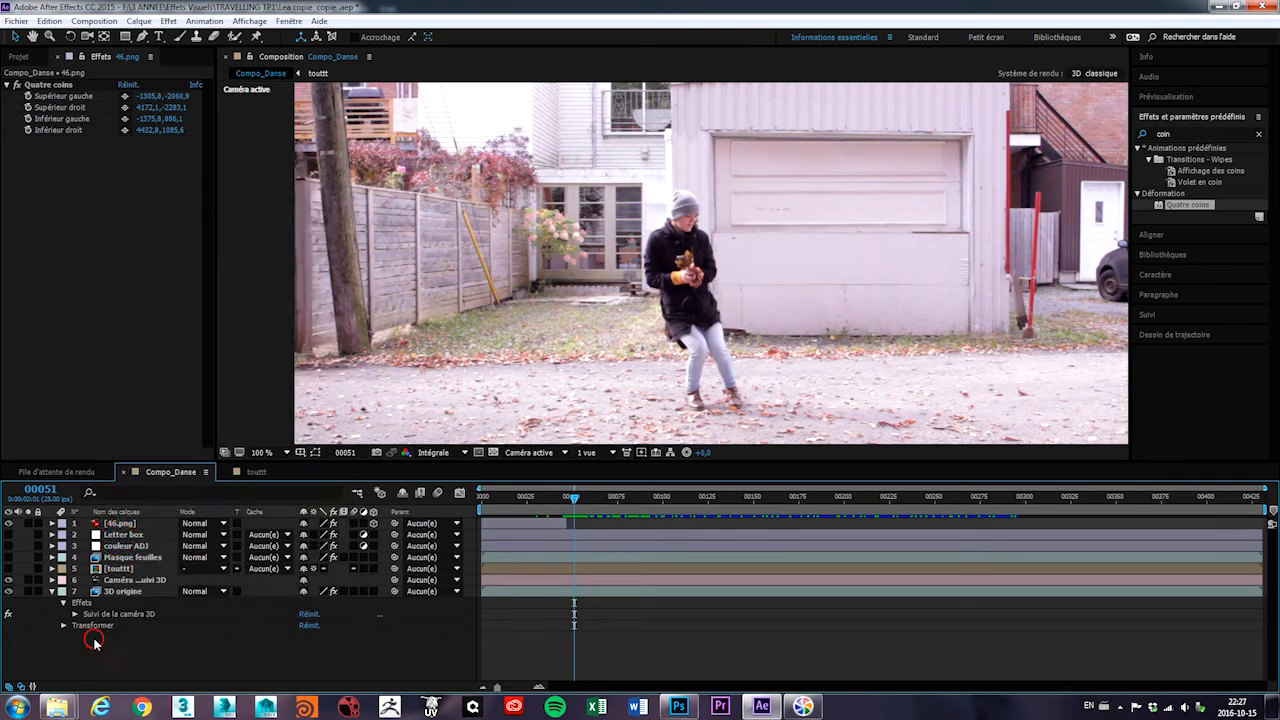
click(124, 525)
key(Delete)
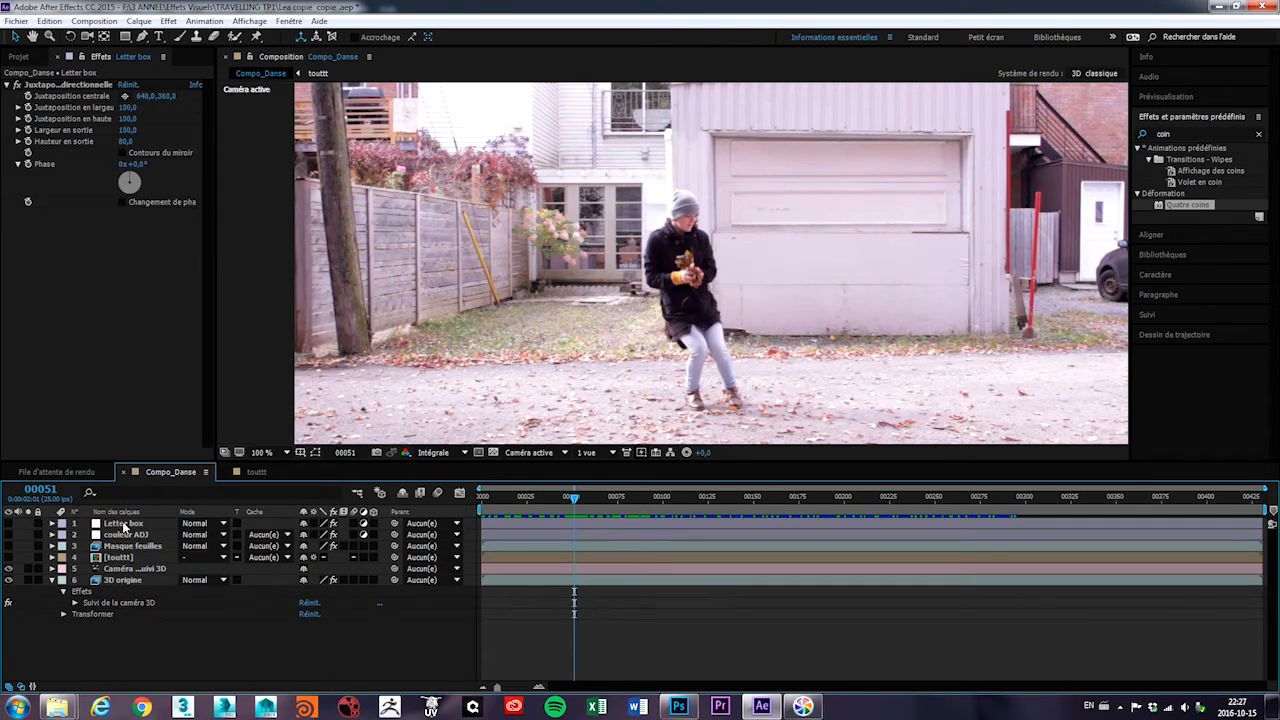
Open the touttt precomposition, examine the 46.png layer's effects and the stack of leaf and dancer layers, and return to Compo_Danse
double_click(116, 558)
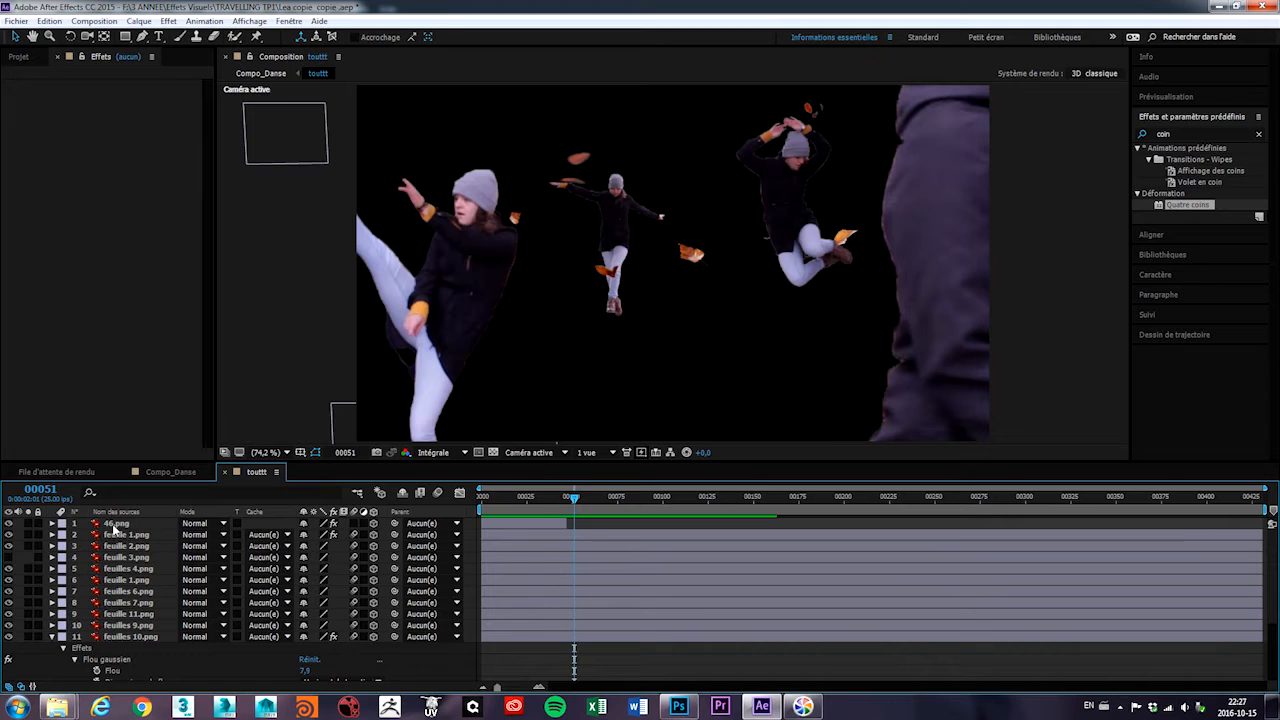
click(116, 524)
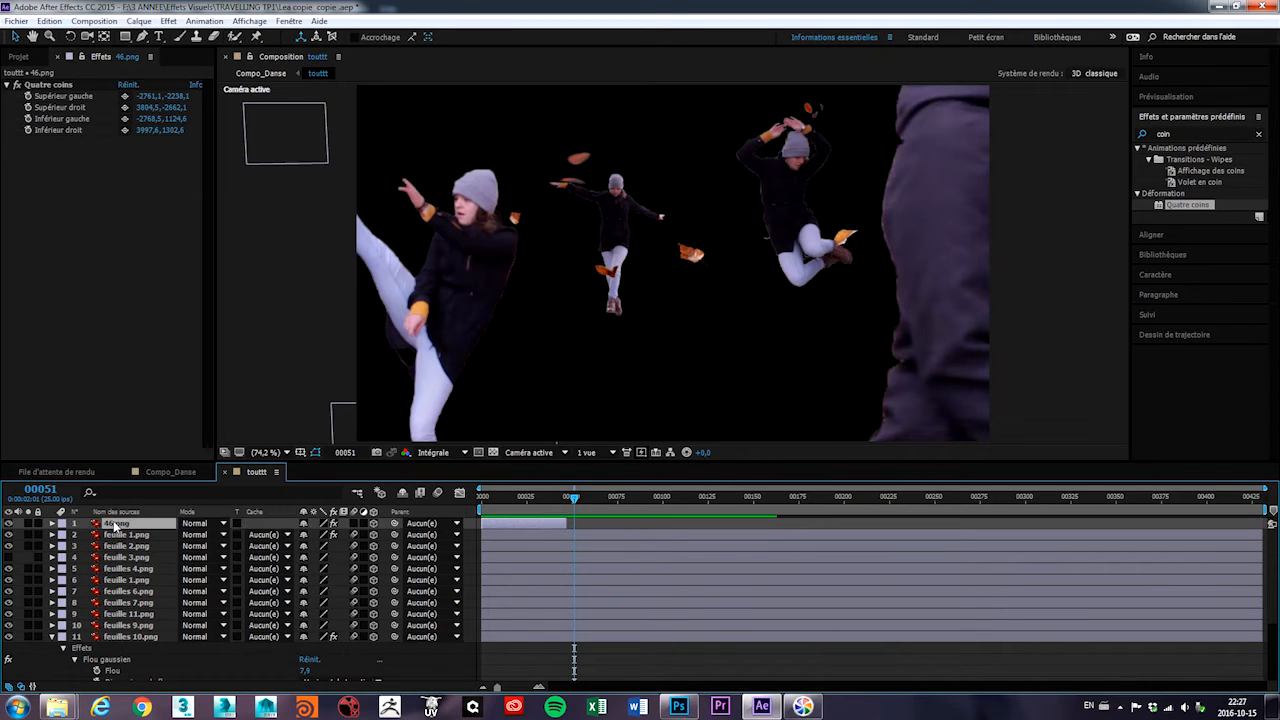
click(53, 523)
click(62, 535)
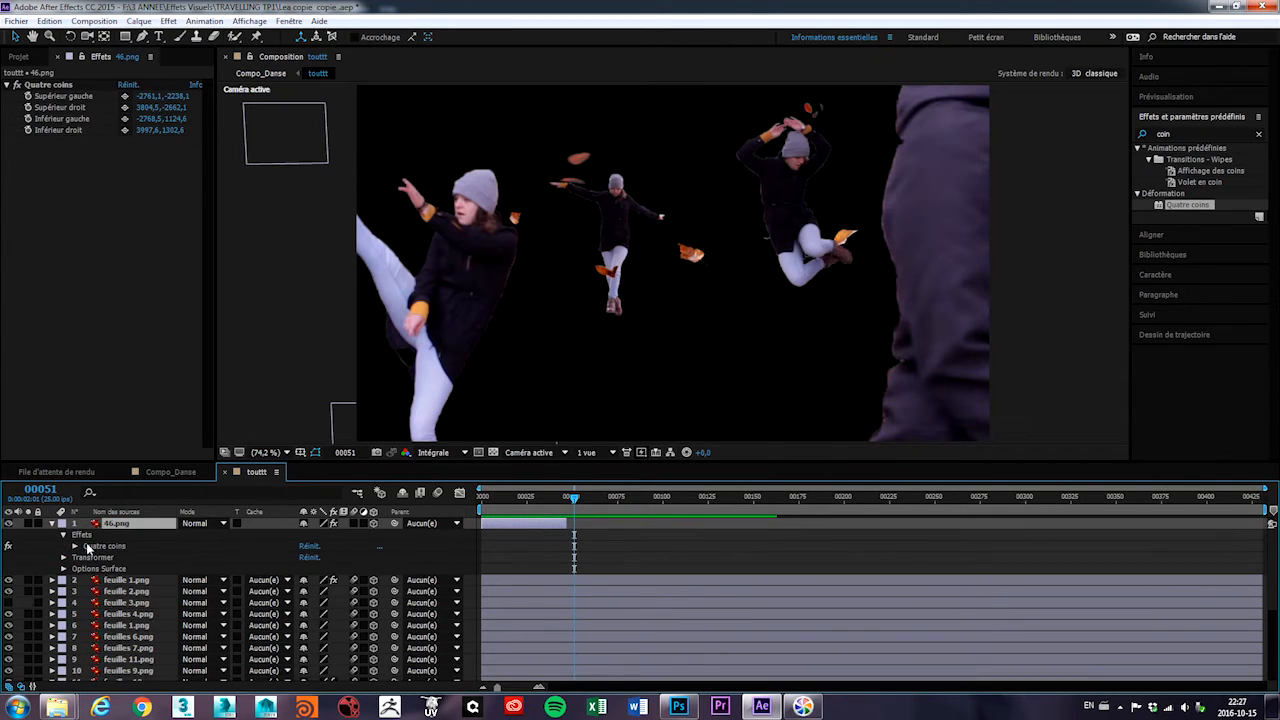
click(53, 524)
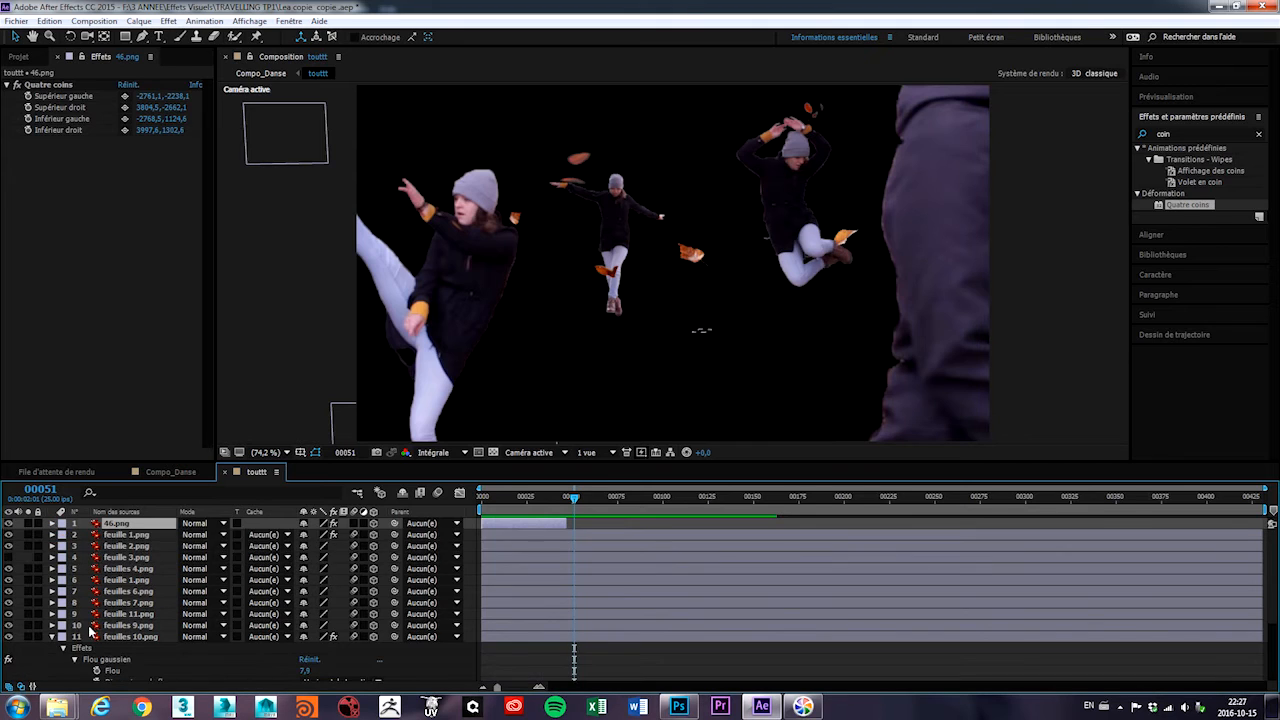
scroll(60, 565, down, 3)
click(52, 538)
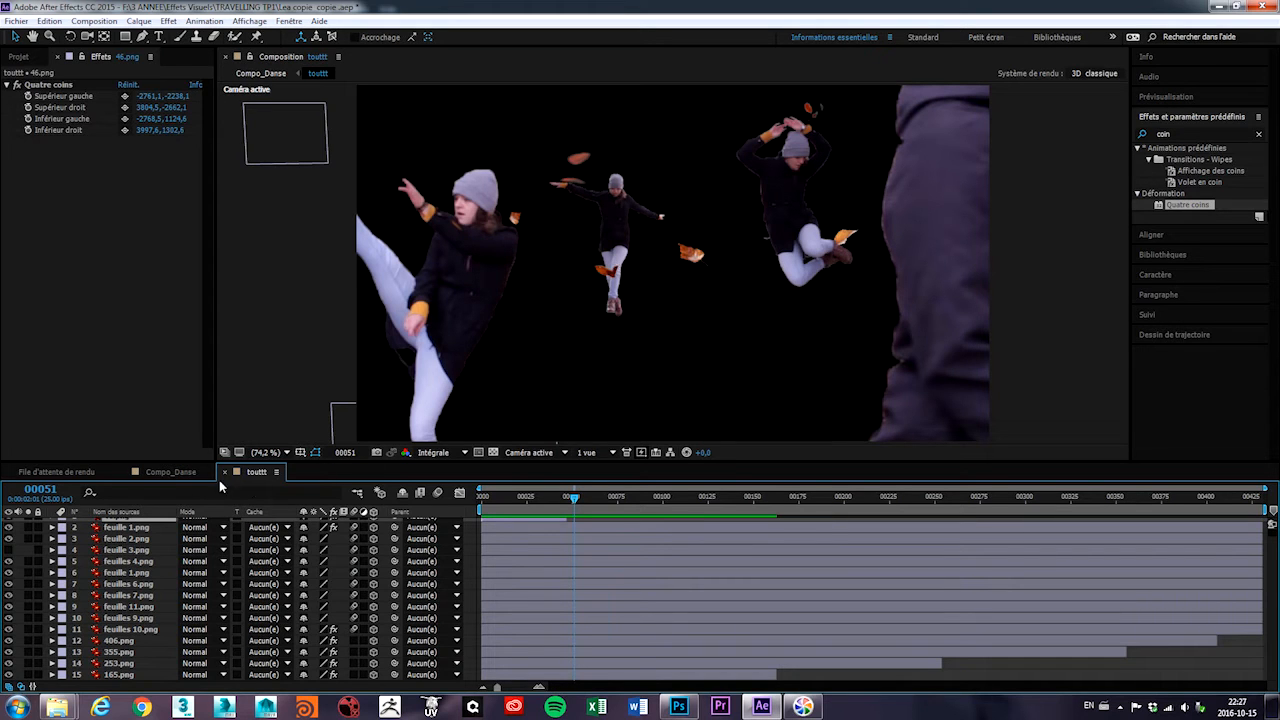
click(168, 472)
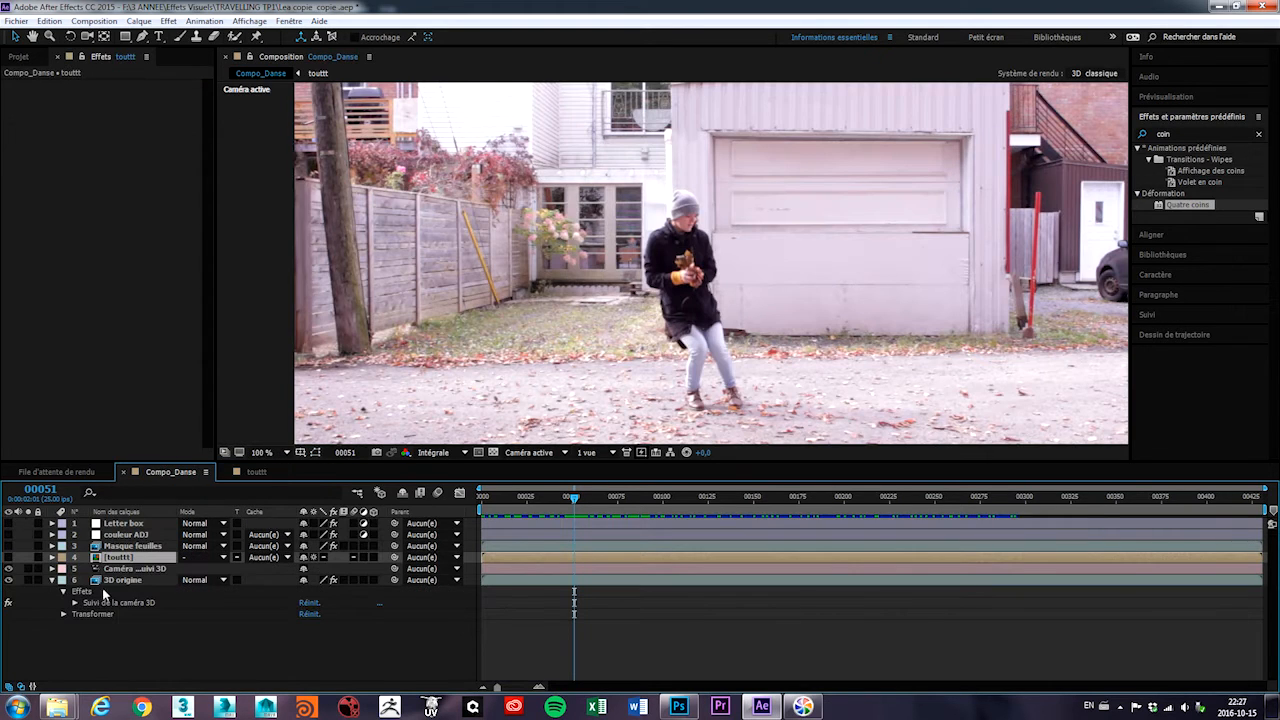
Review the depth-of-field options in the Caméra de suivi 3D layer's settings and close them without changes
click(128, 569)
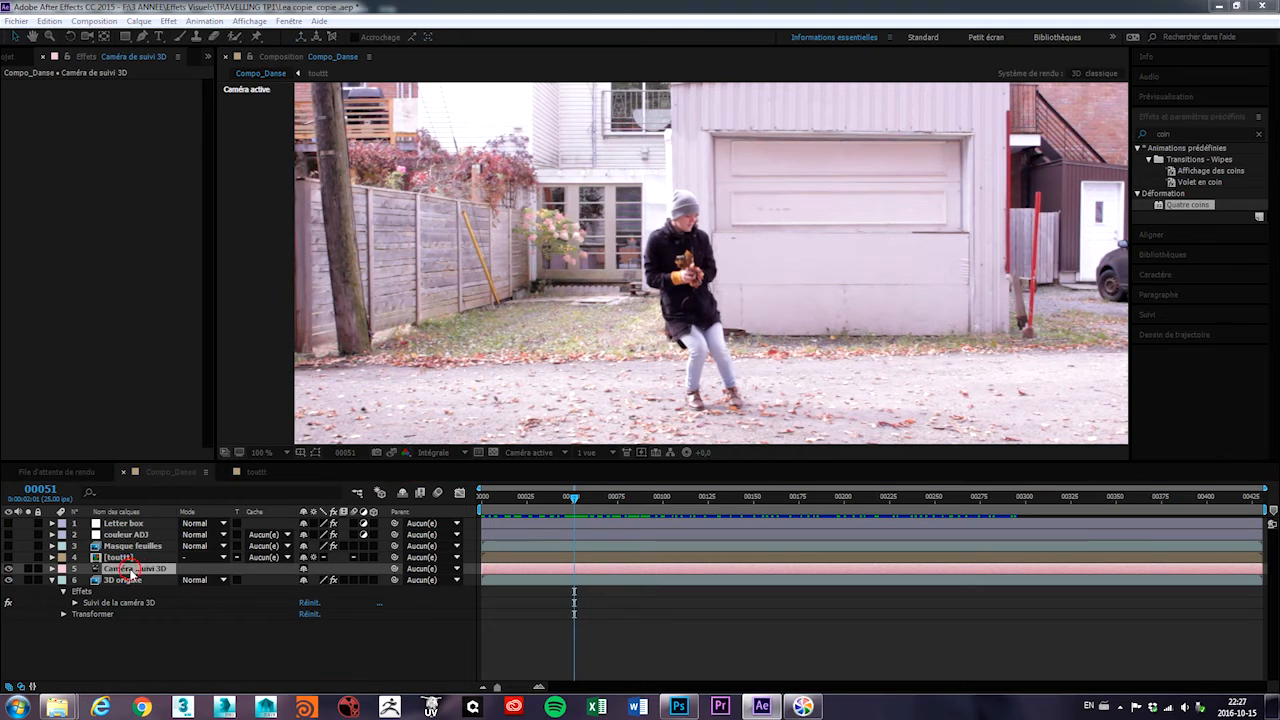
drag(663, 232, 577, 201)
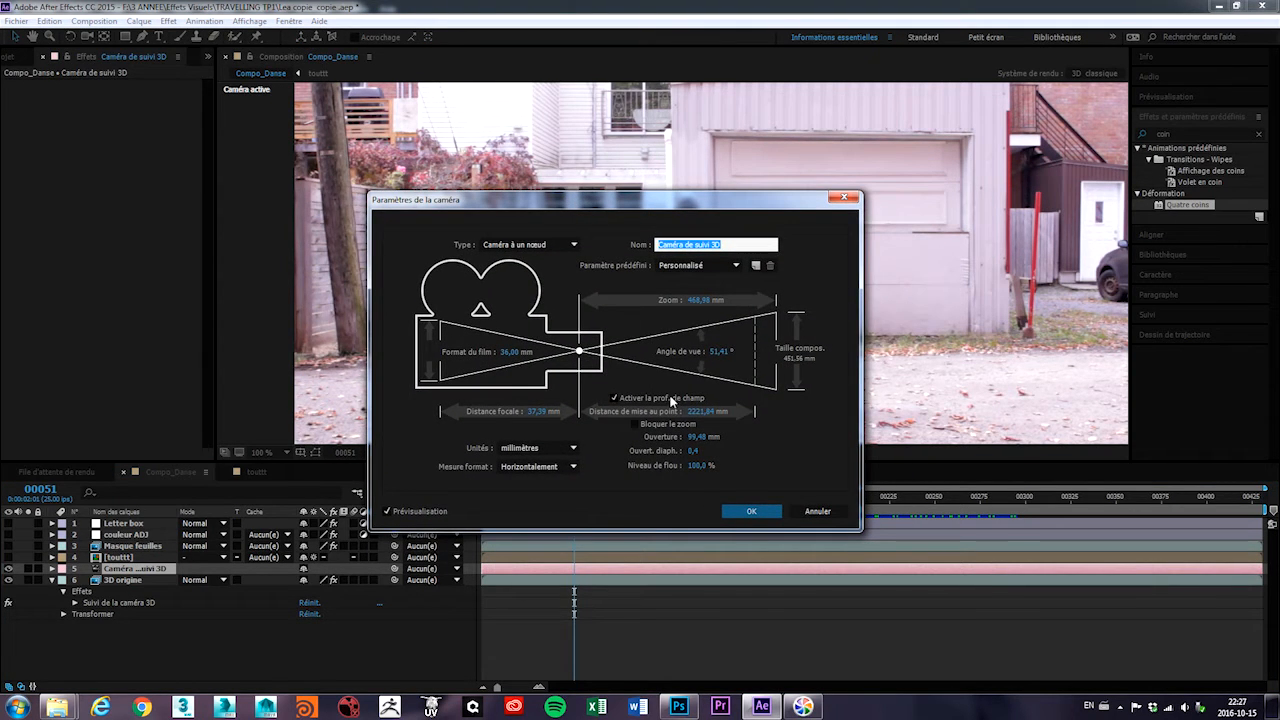
click(818, 512)
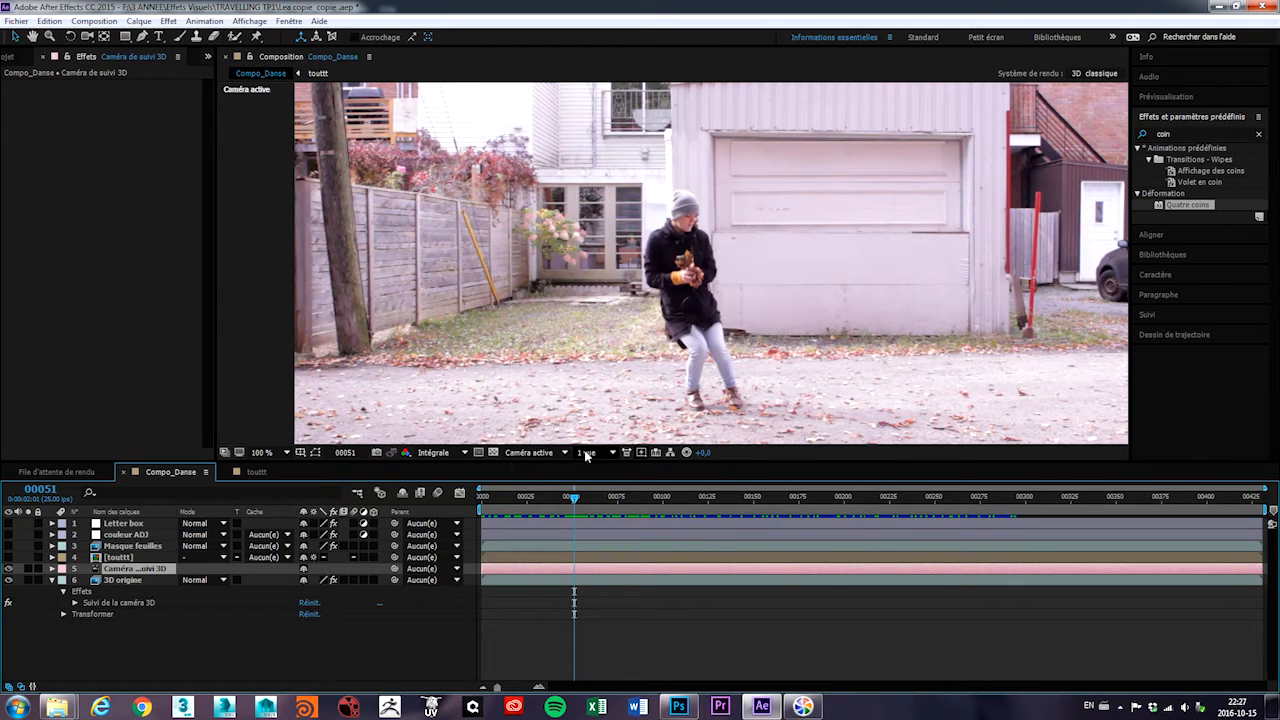
Split the viewer into two views and examine the tracked camera's path in the Haut view
click(594, 456)
click(612, 483)
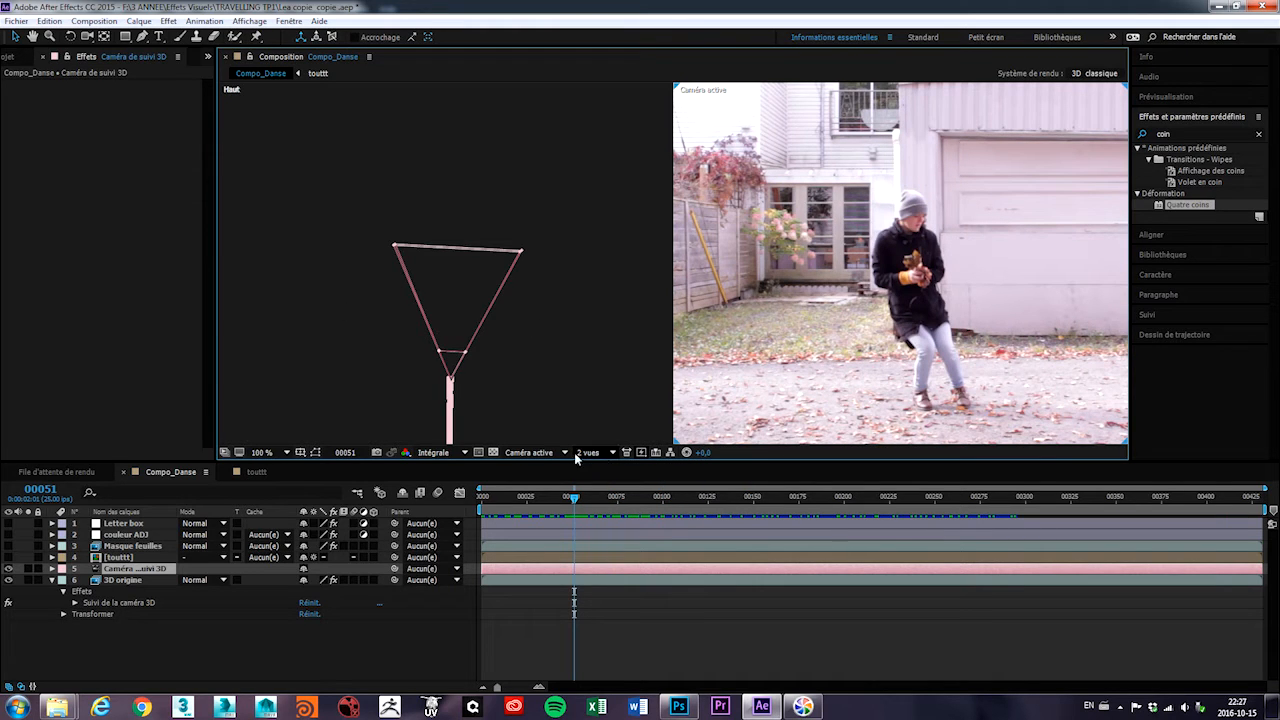
scroll(488, 369, down, 1)
scroll(478, 366, up, 1)
scroll(478, 366, up, 1)
key(space)
drag(480, 370, 461, 256)
drag(538, 318, 519, 237)
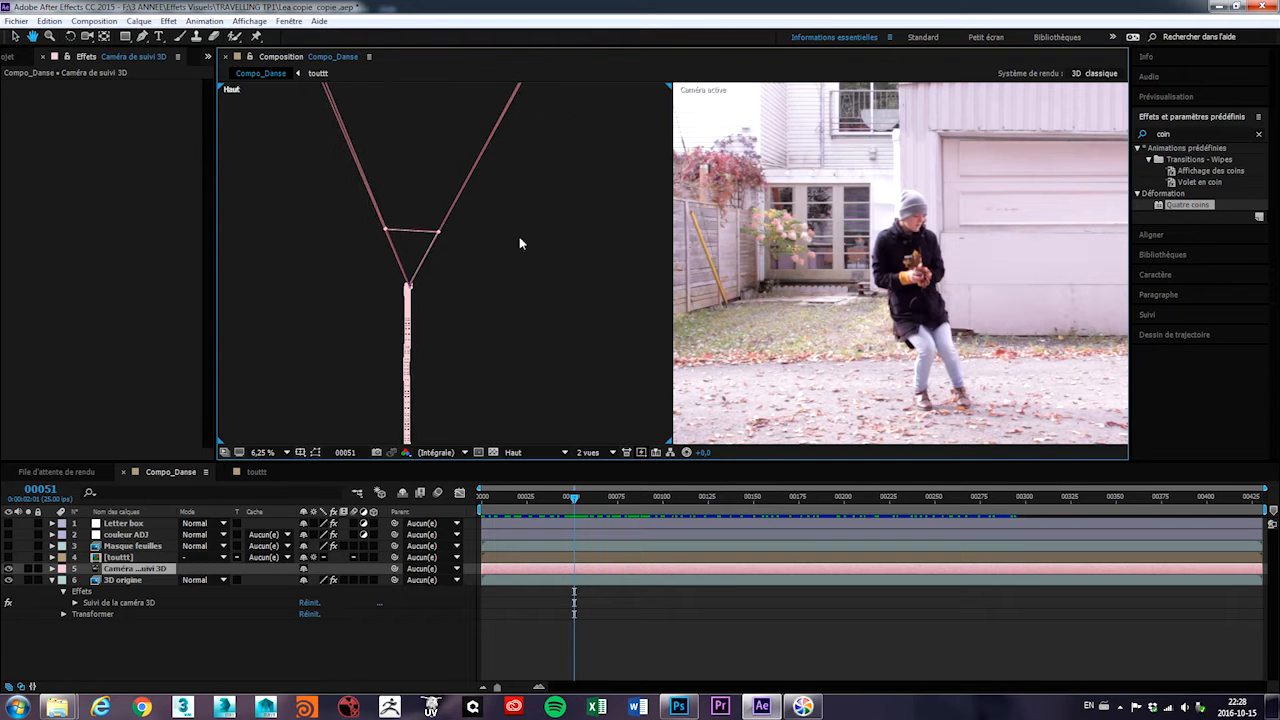
scroll(443, 250, up, 1)
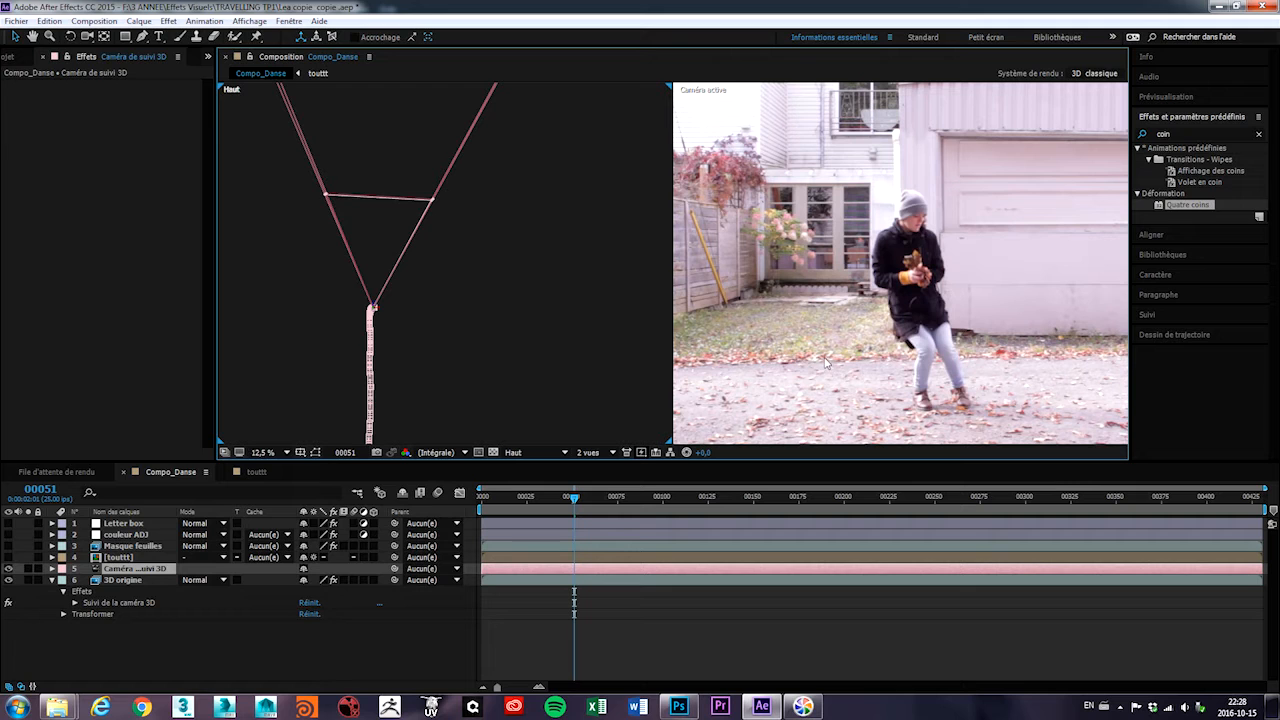
Scrub the camera move to frame 136 and return the viewer to a single view
drag(580, 510, 727, 505)
click(590, 452)
click(610, 468)
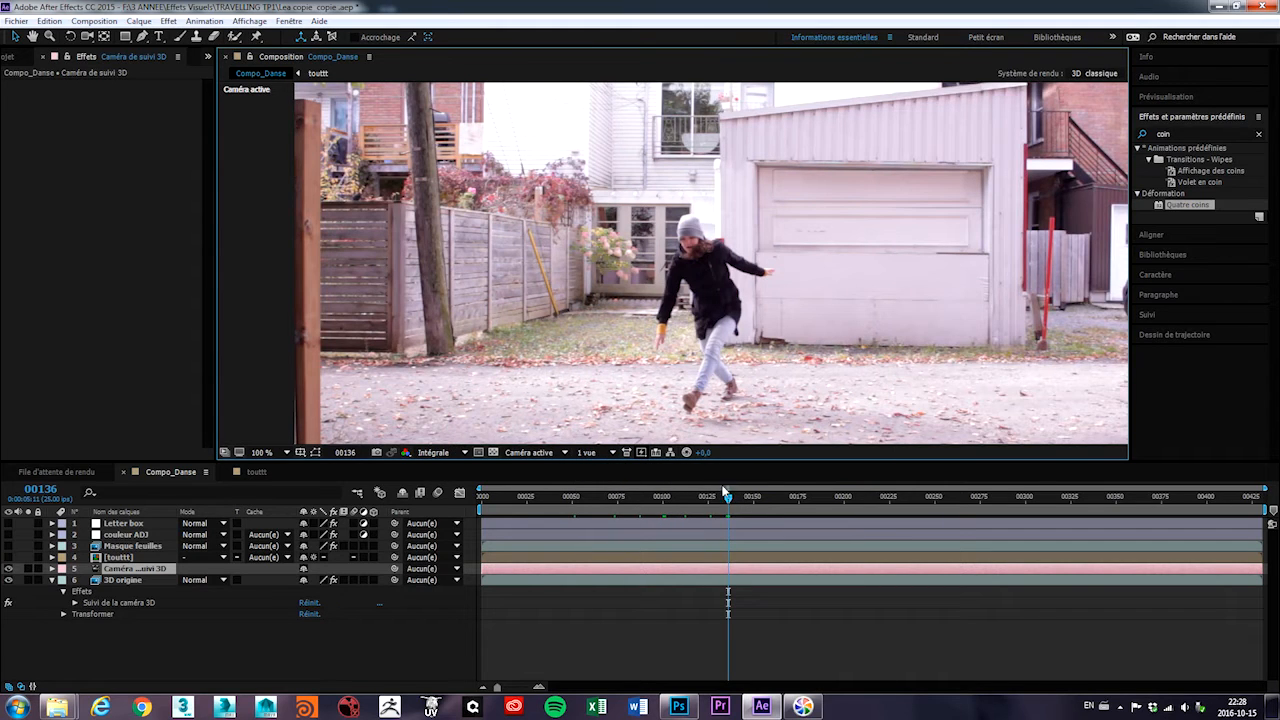
Make the touttt layer visible and scrub between frames 0 and 201 to review the placed dancers and leaves
drag(730, 499, 750, 503)
click(9, 557)
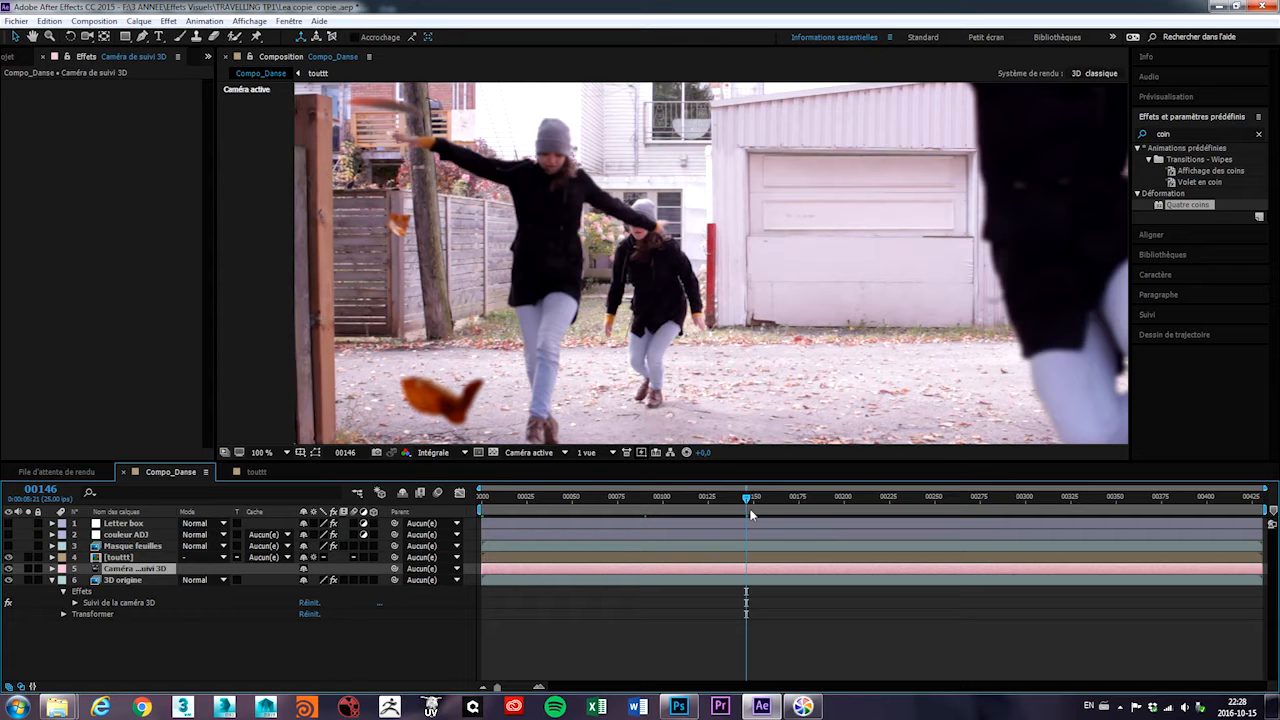
drag(738, 508, 482, 500)
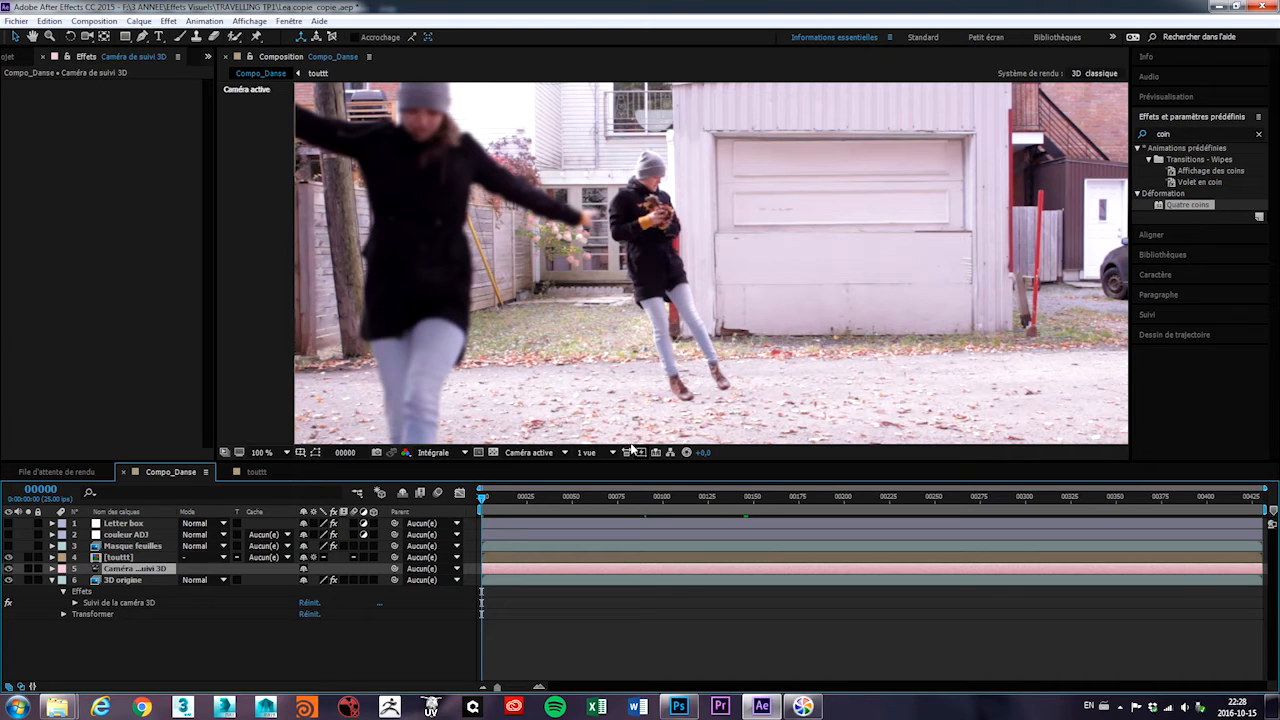
drag(482, 497, 775, 498)
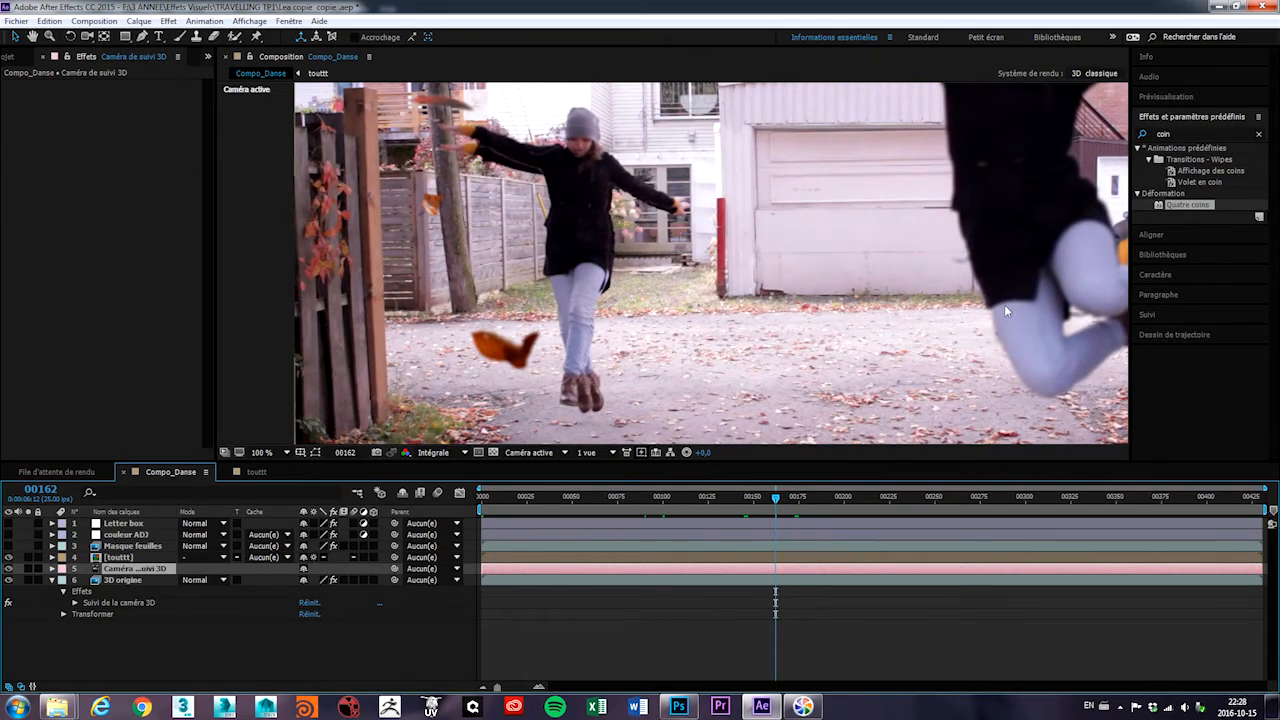
drag(775, 503, 453, 532)
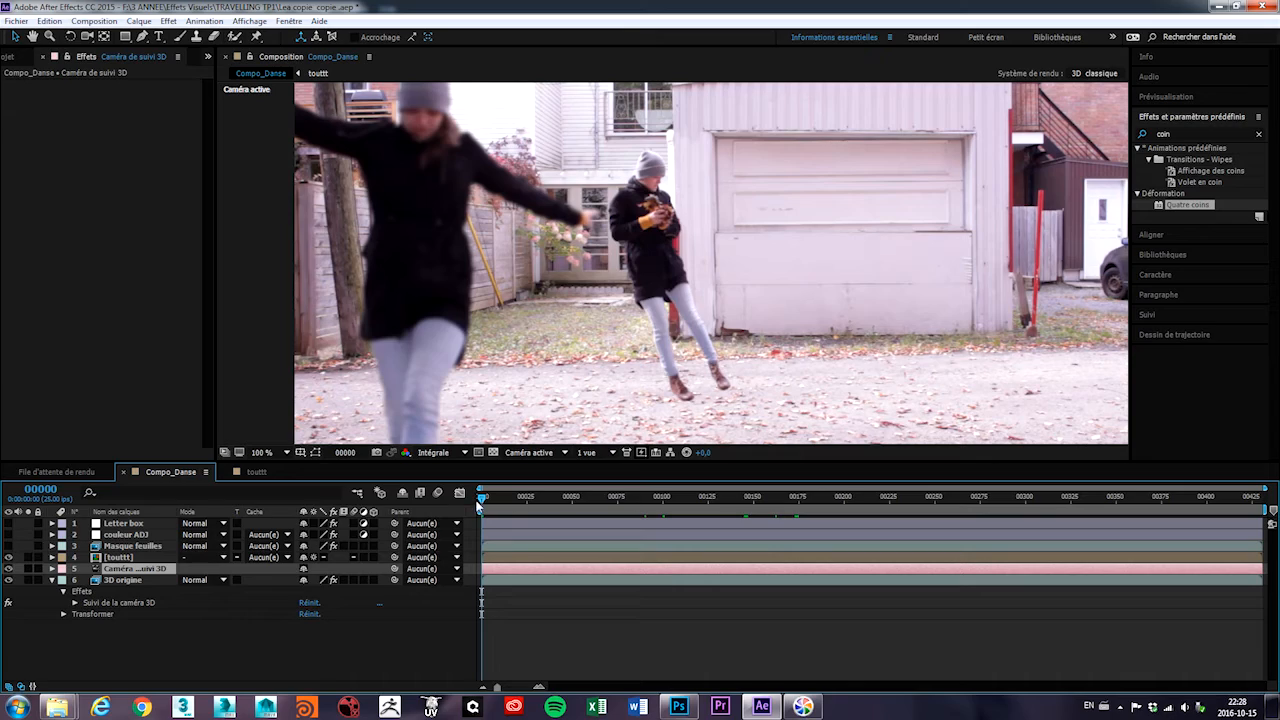
drag(481, 505, 845, 500)
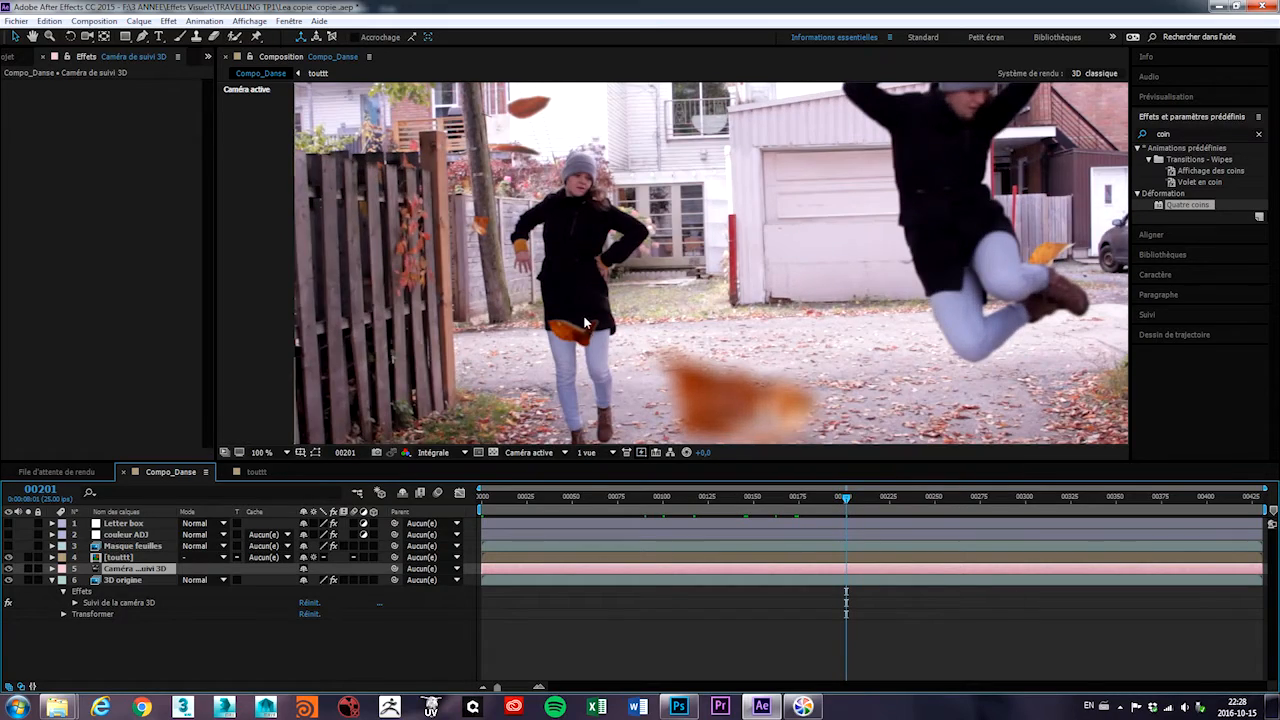
Make the Masque feuilles layer visible at frame 338, display its mask paths and check them at frame 335
drag(845, 498, 1084, 471)
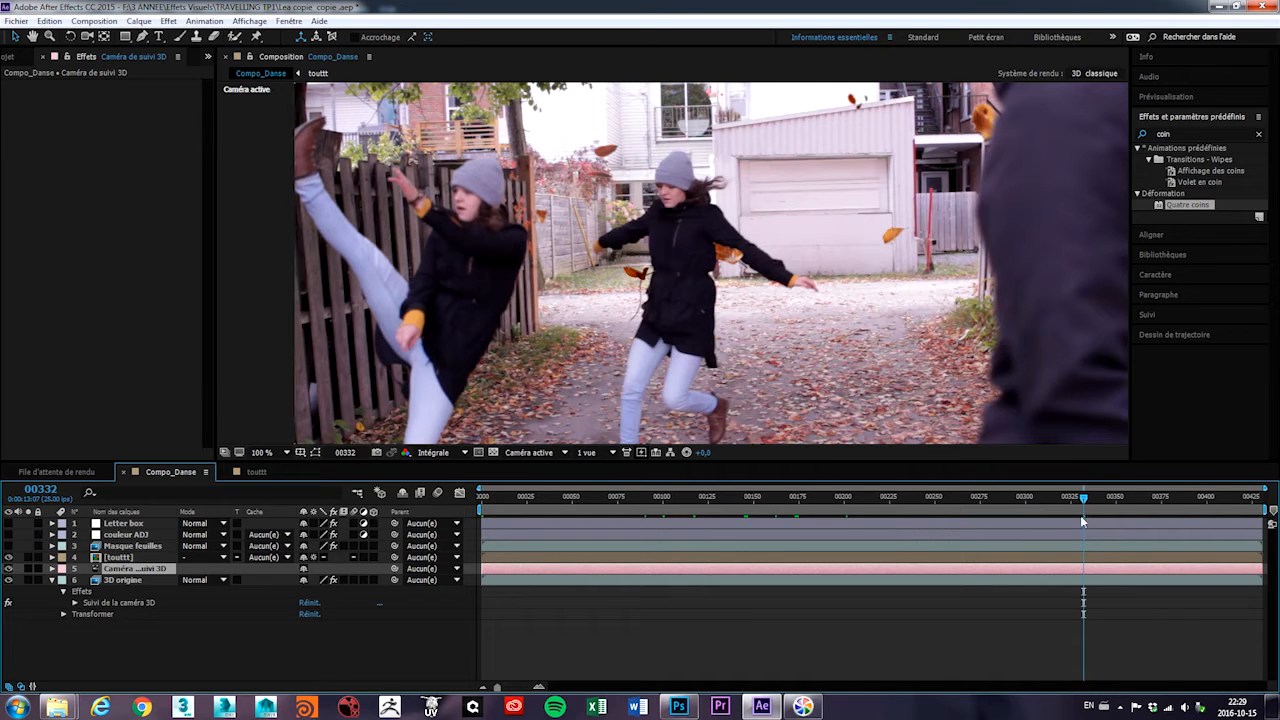
drag(1085, 499, 1094, 497)
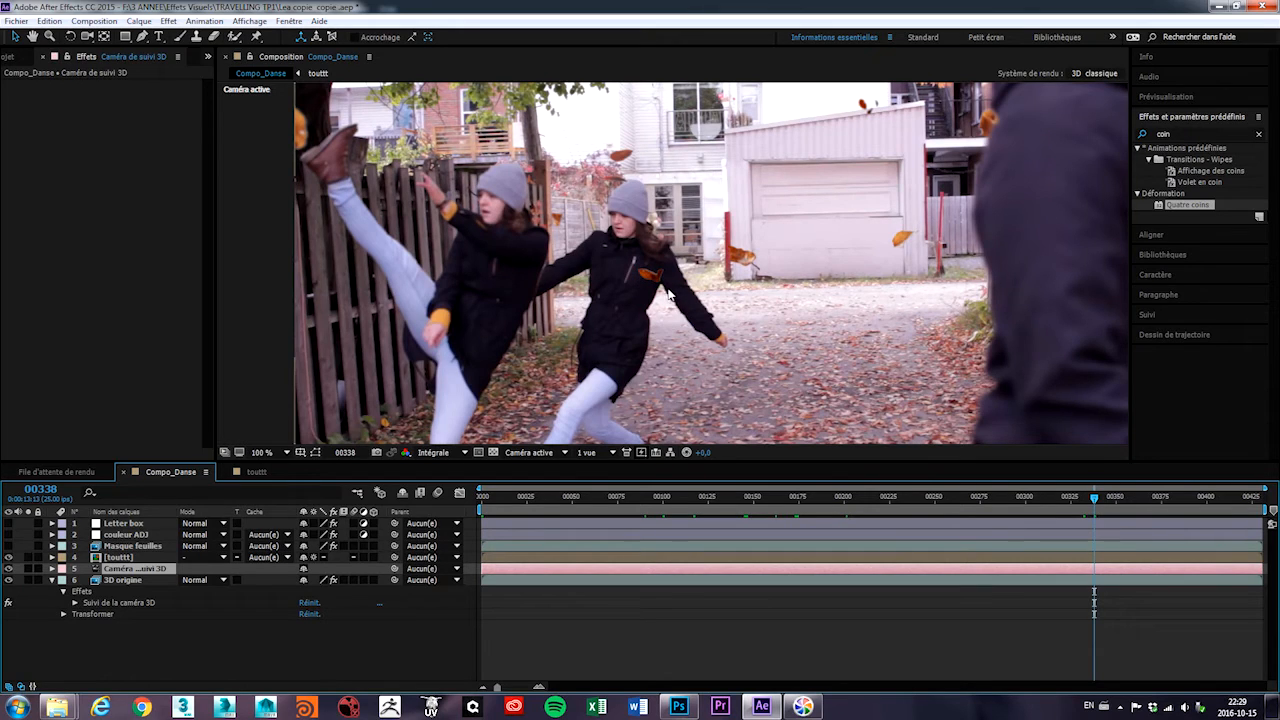
click(9, 546)
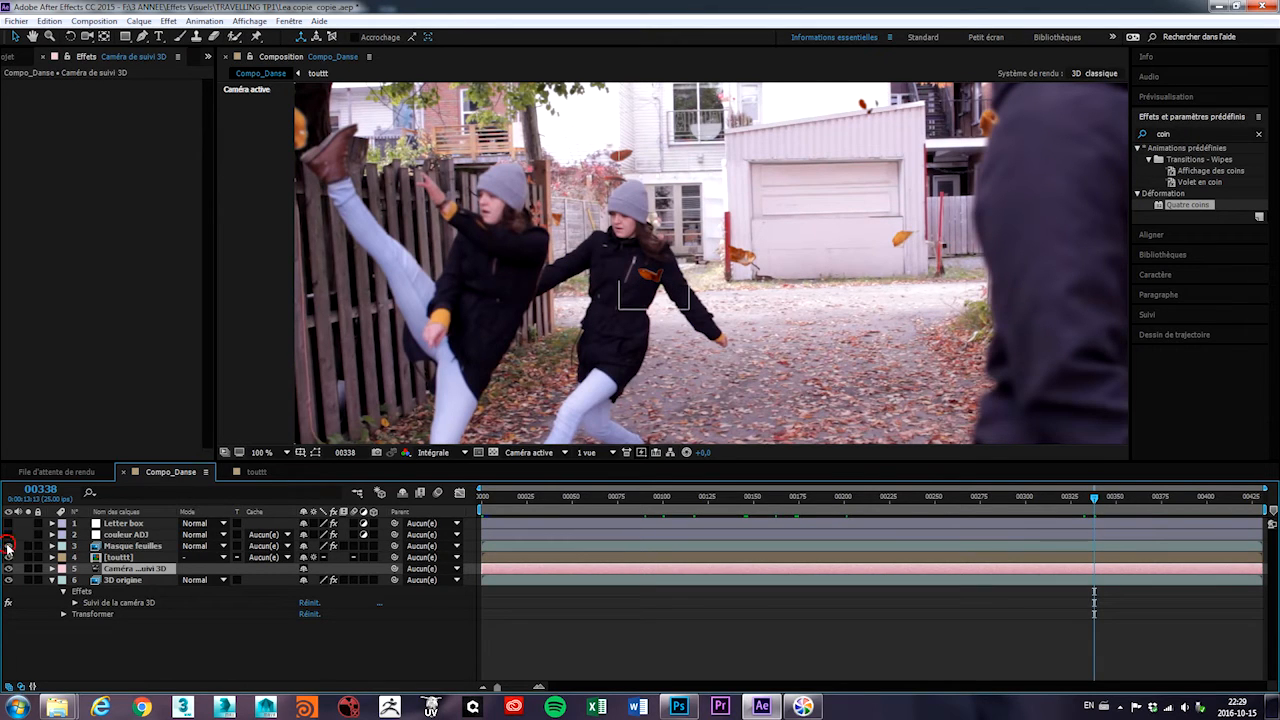
click(314, 452)
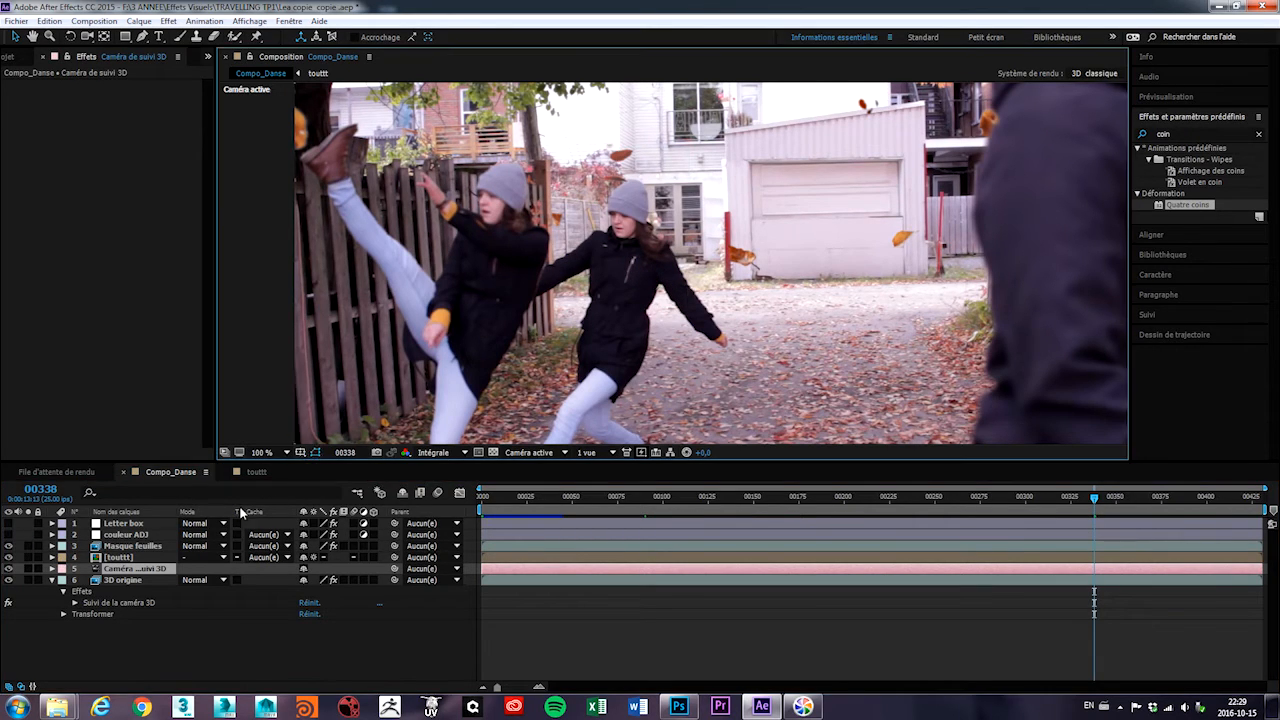
click(117, 547)
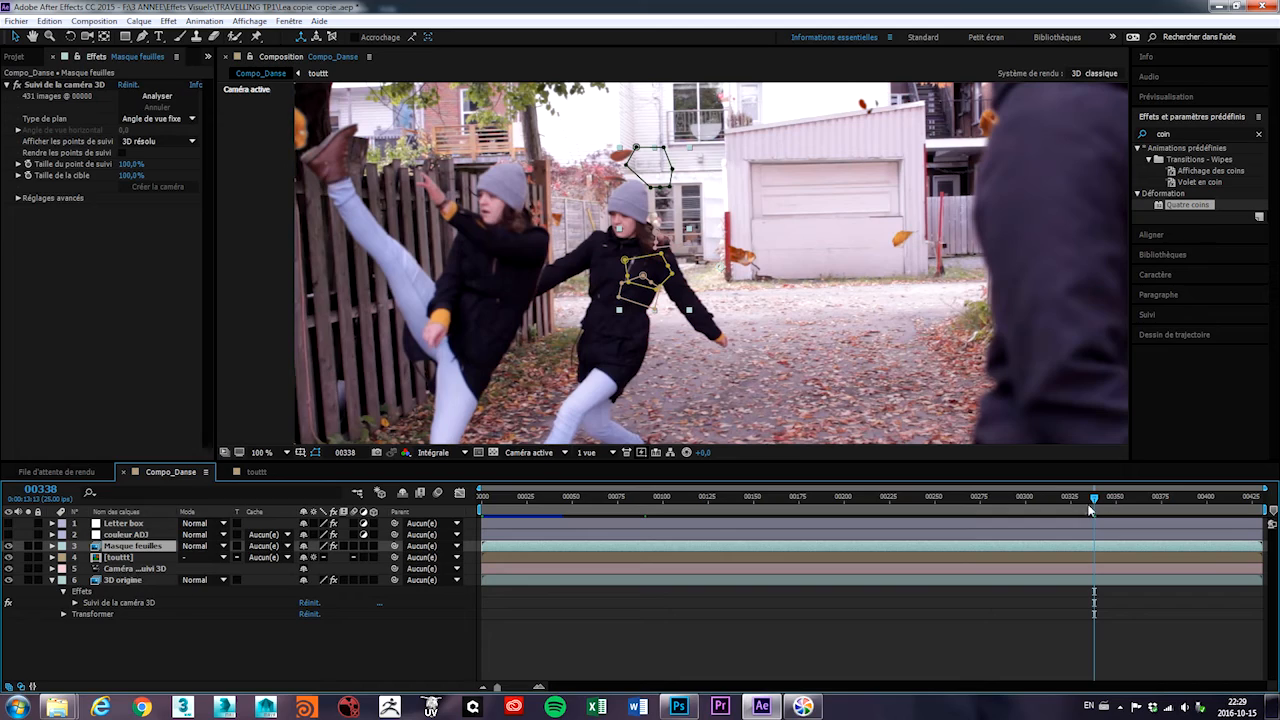
mouse_move(1092, 507)
mouse_down()
mouse_move(942, 508)
mouse_move(957, 515)
mouse_move(950, 492)
mouse_move(952, 505)
mouse_move(1088, 497)
mouse_up()
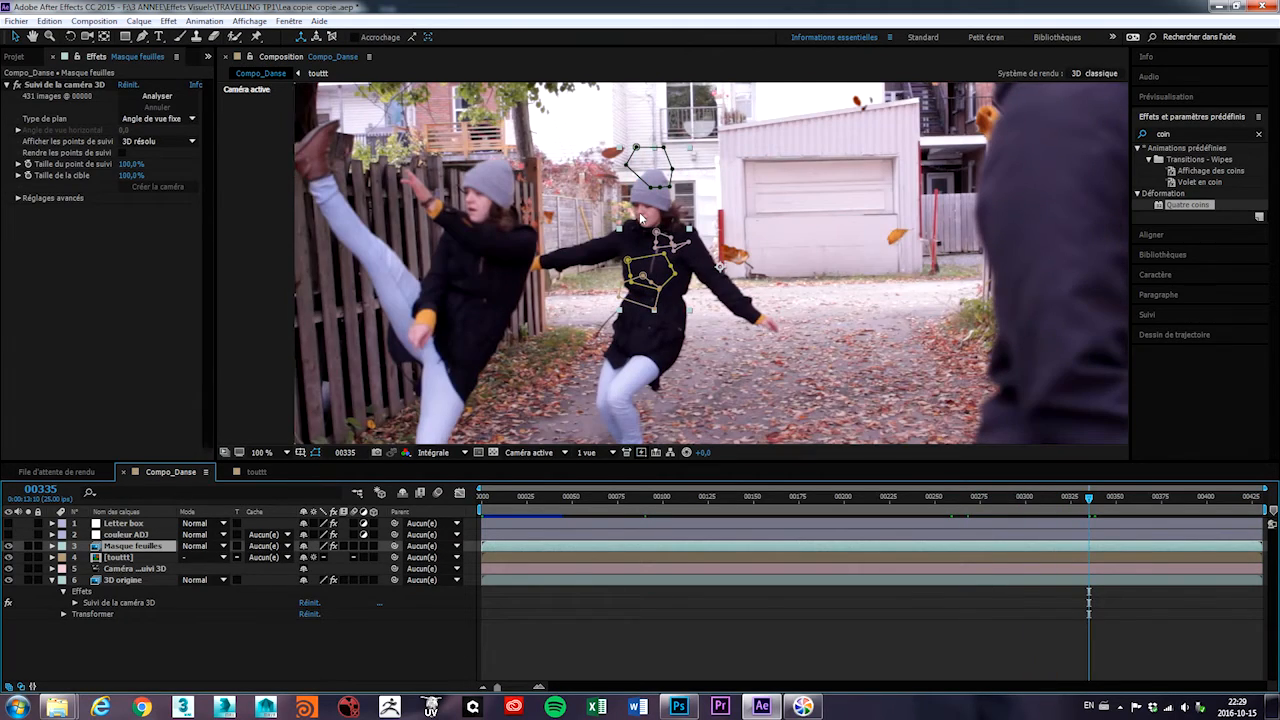
Step and play through frames 330 to 338 to check how the leaf masks follow the moving dancer
drag(1090, 504, 1083, 498)
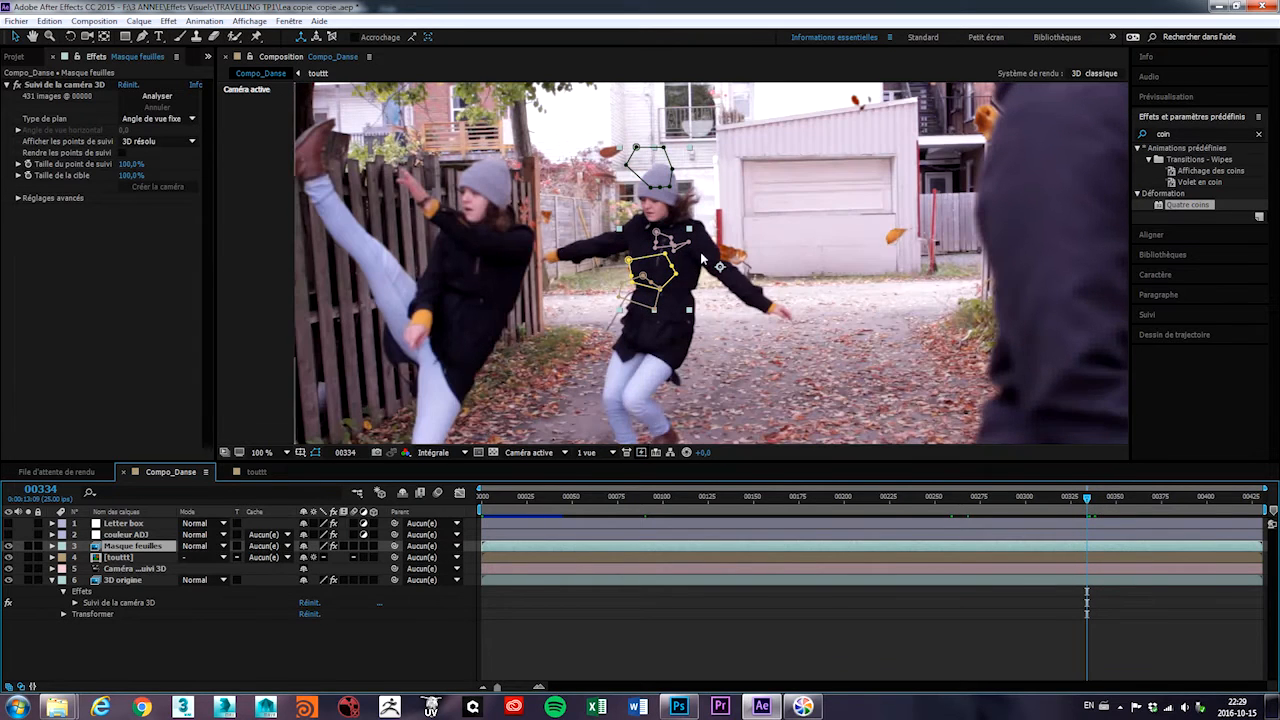
click(1090, 500)
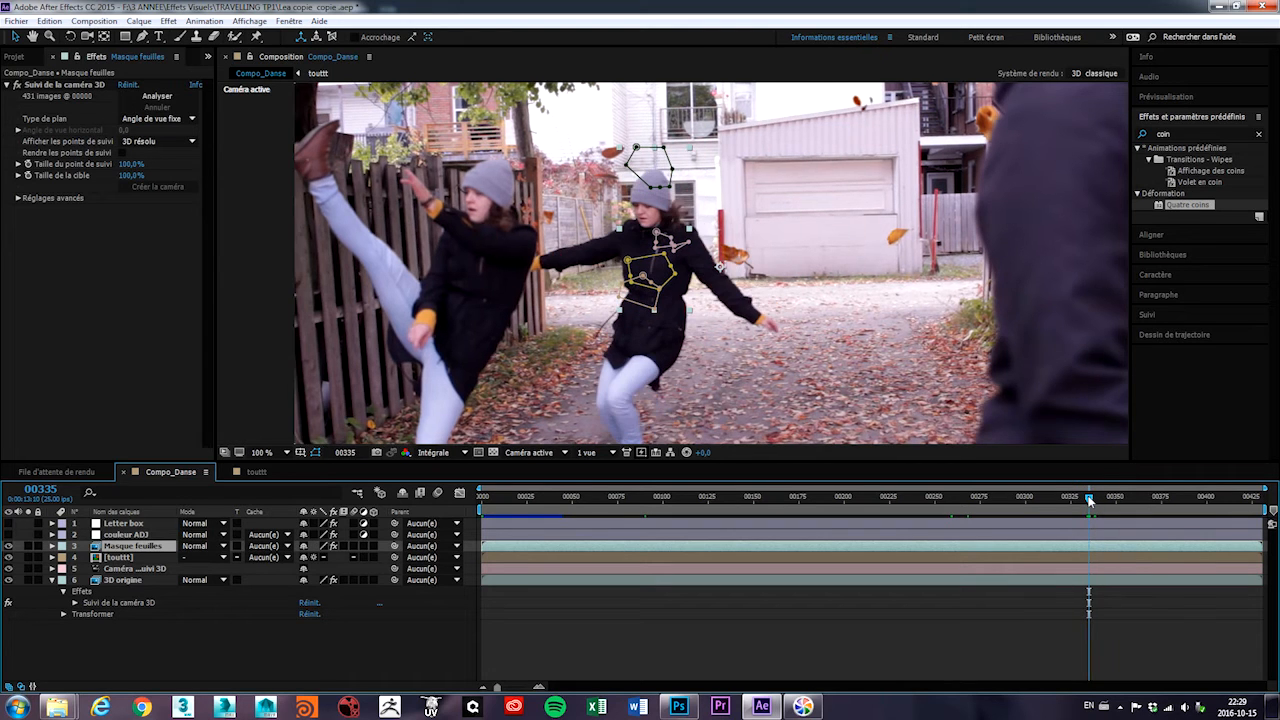
drag(1090, 500, 1088, 501)
key(Page_Up)
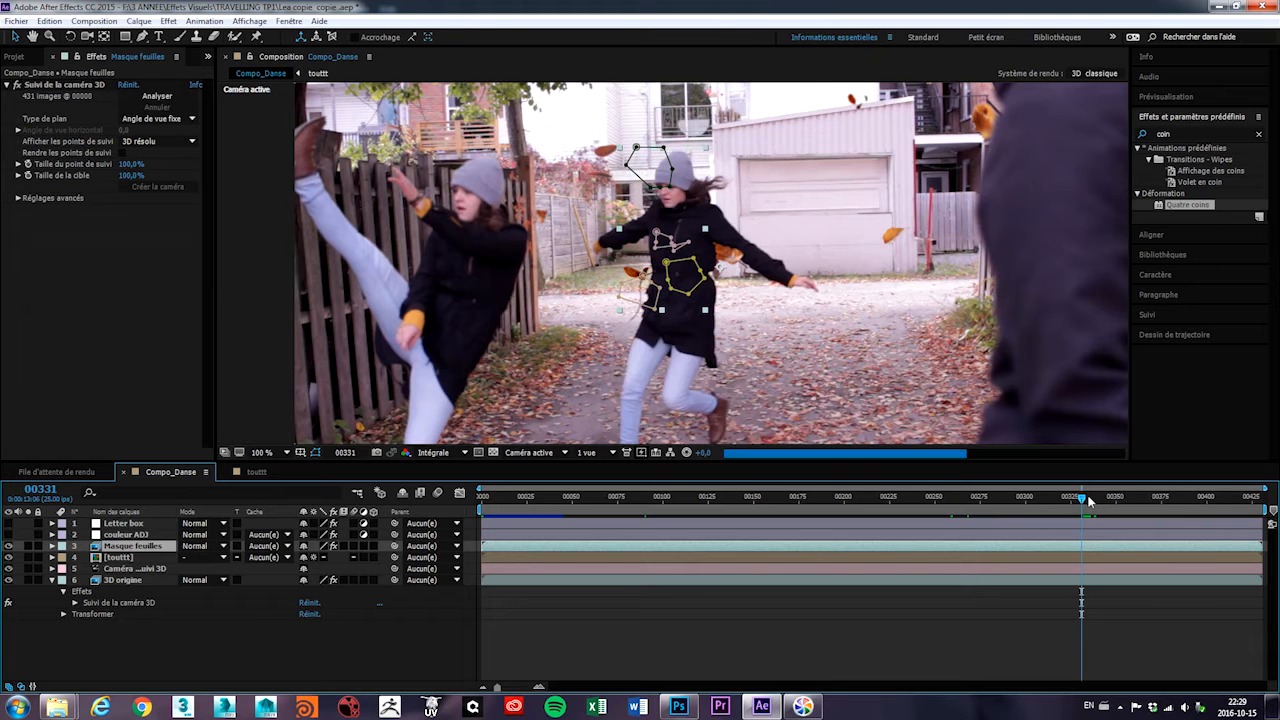
key(Page_Up)
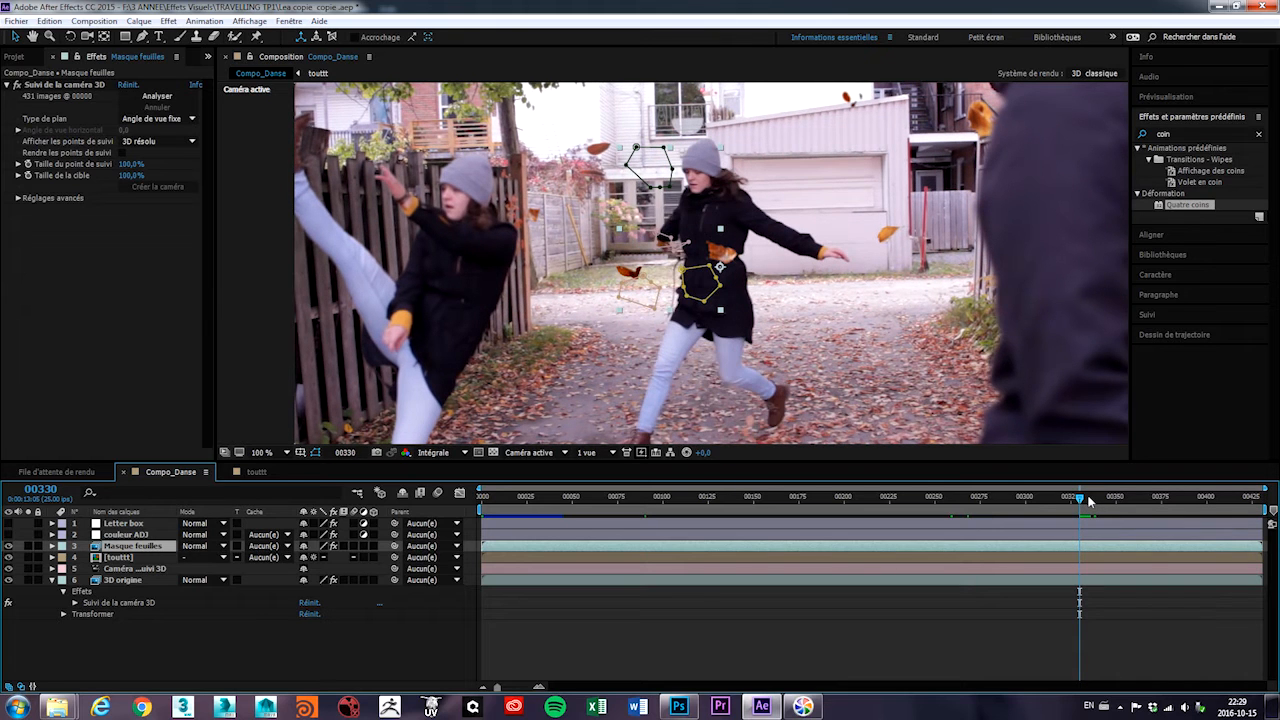
key(space)
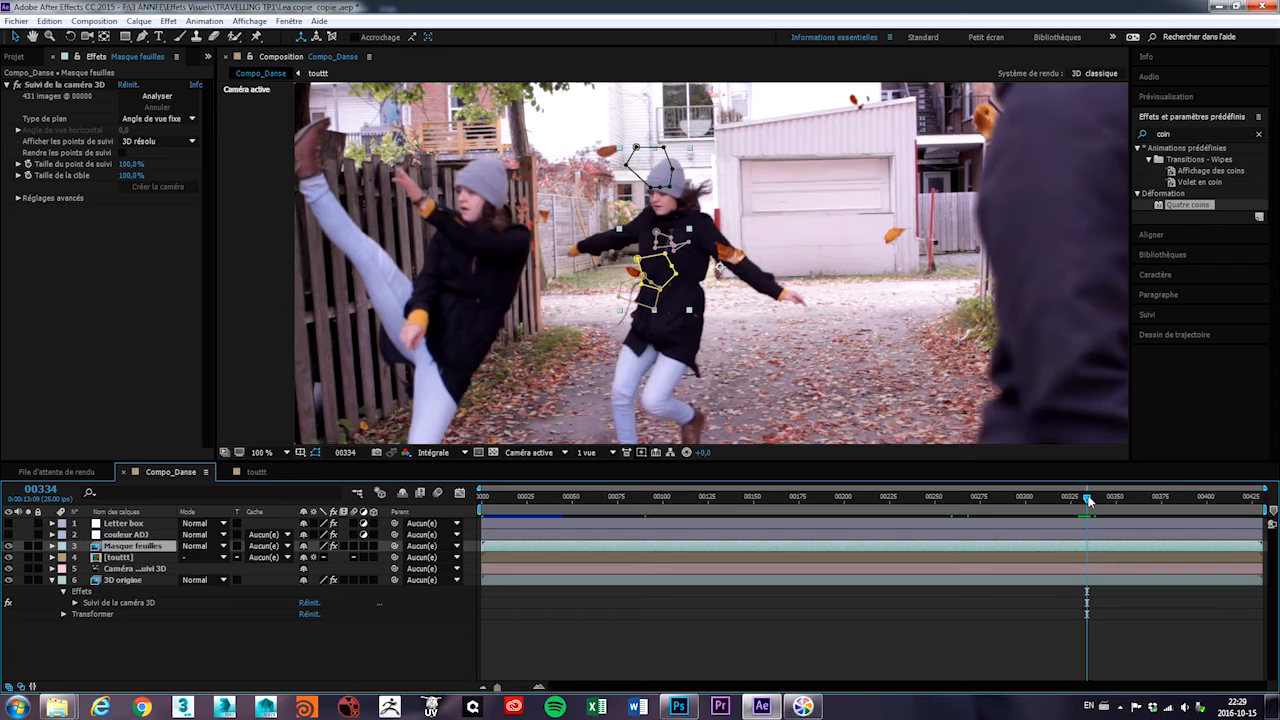
key(space)
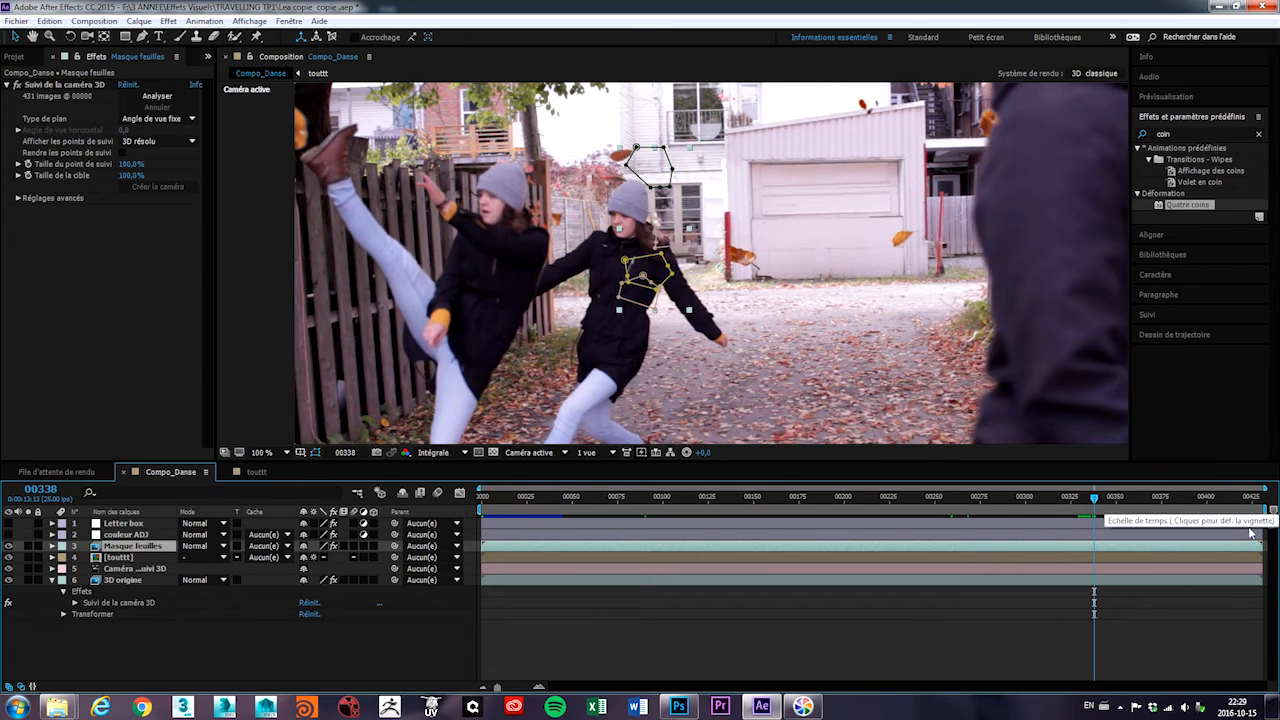
Check the leaf masks at frame 396, hide the mask paths and return to frame 0
drag(1093, 500, 1200, 500)
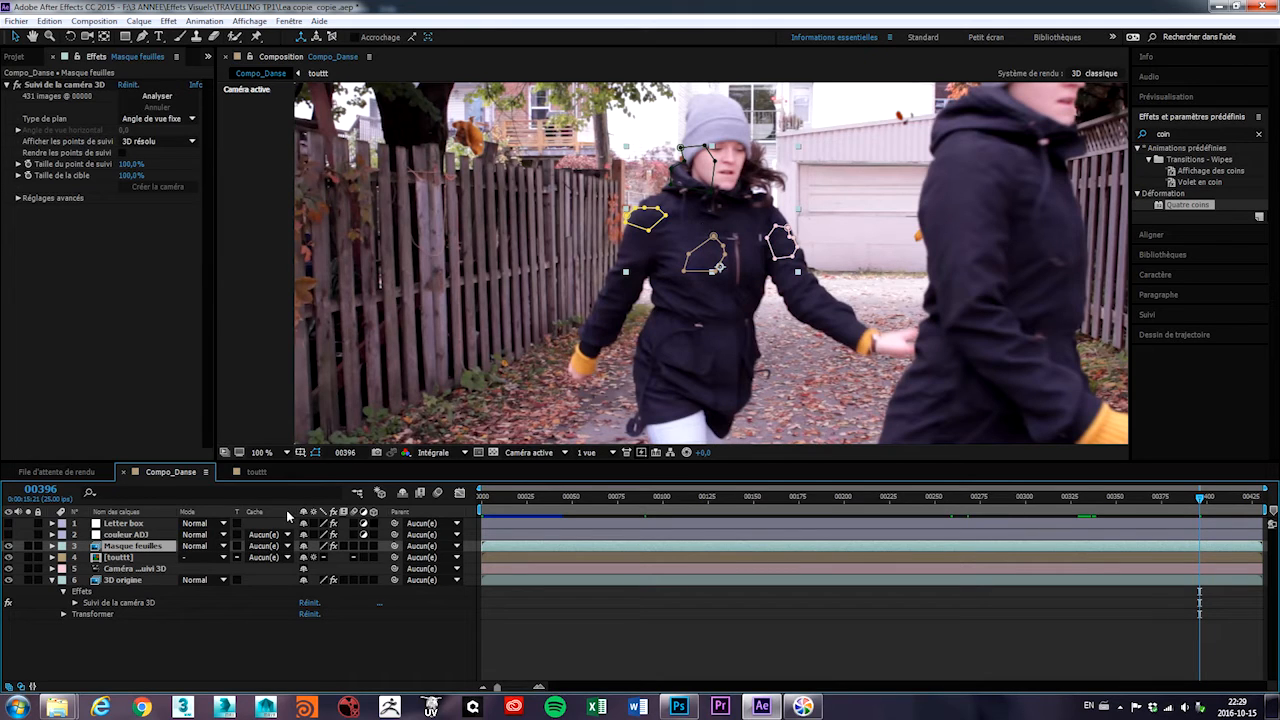
click(316, 452)
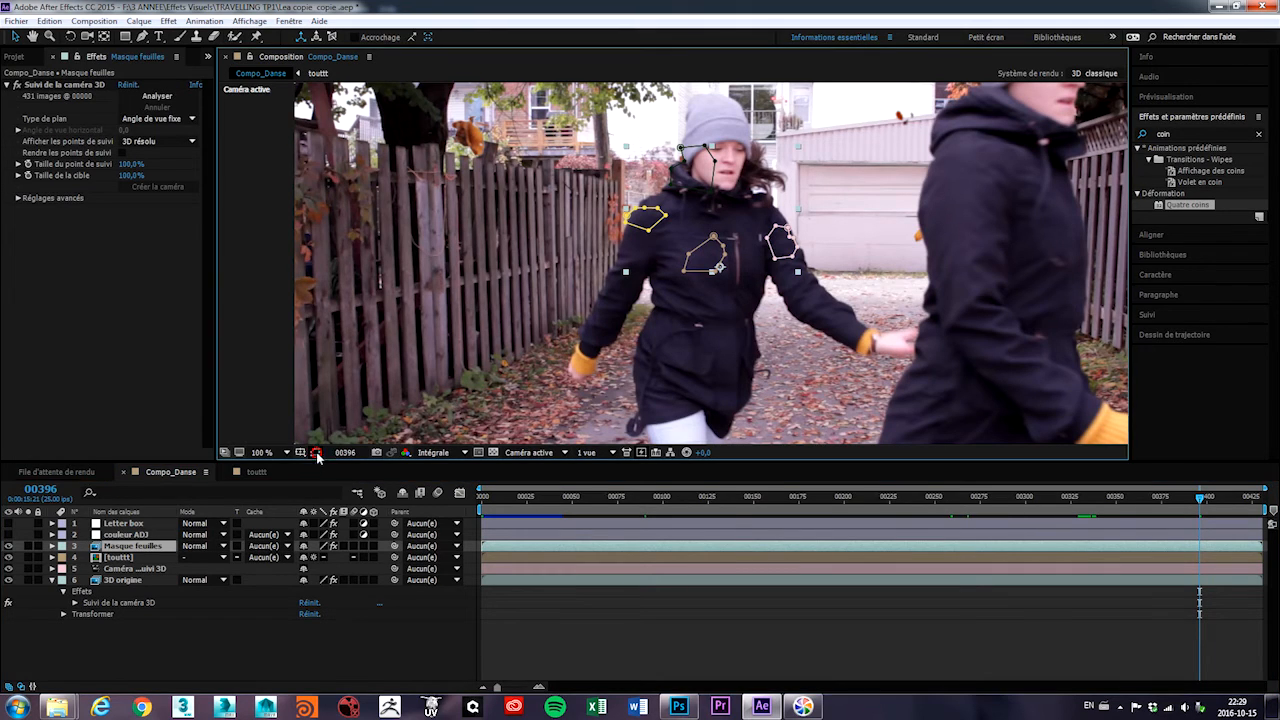
drag(1199, 498, 482, 497)
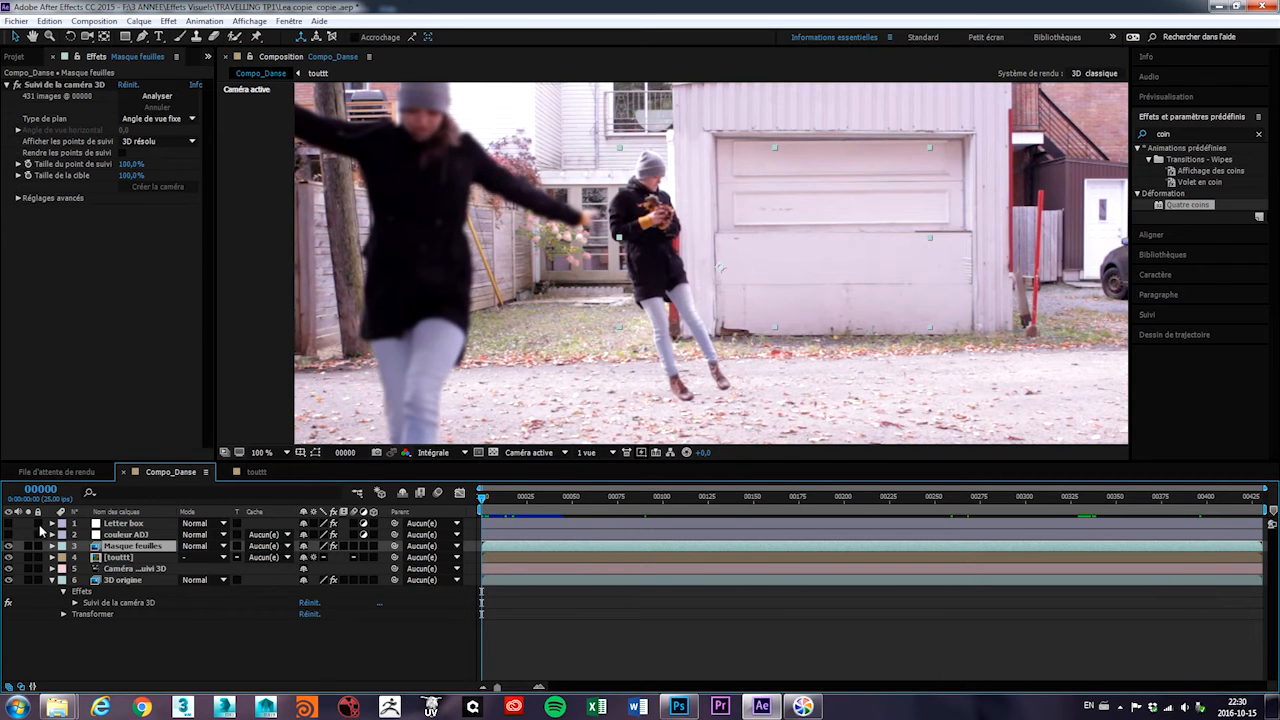
Make the couleur ADJ layer visible and compare the full frame with and without its Looks grading
click(138, 535)
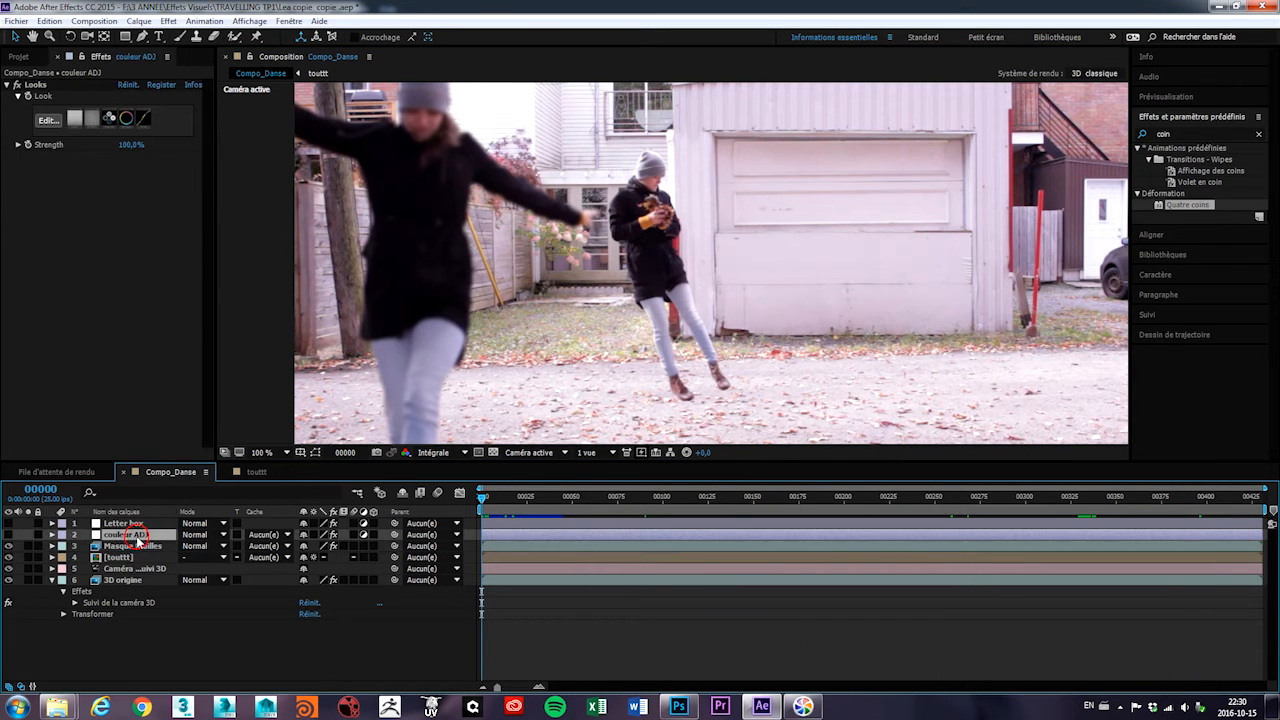
click(9, 535)
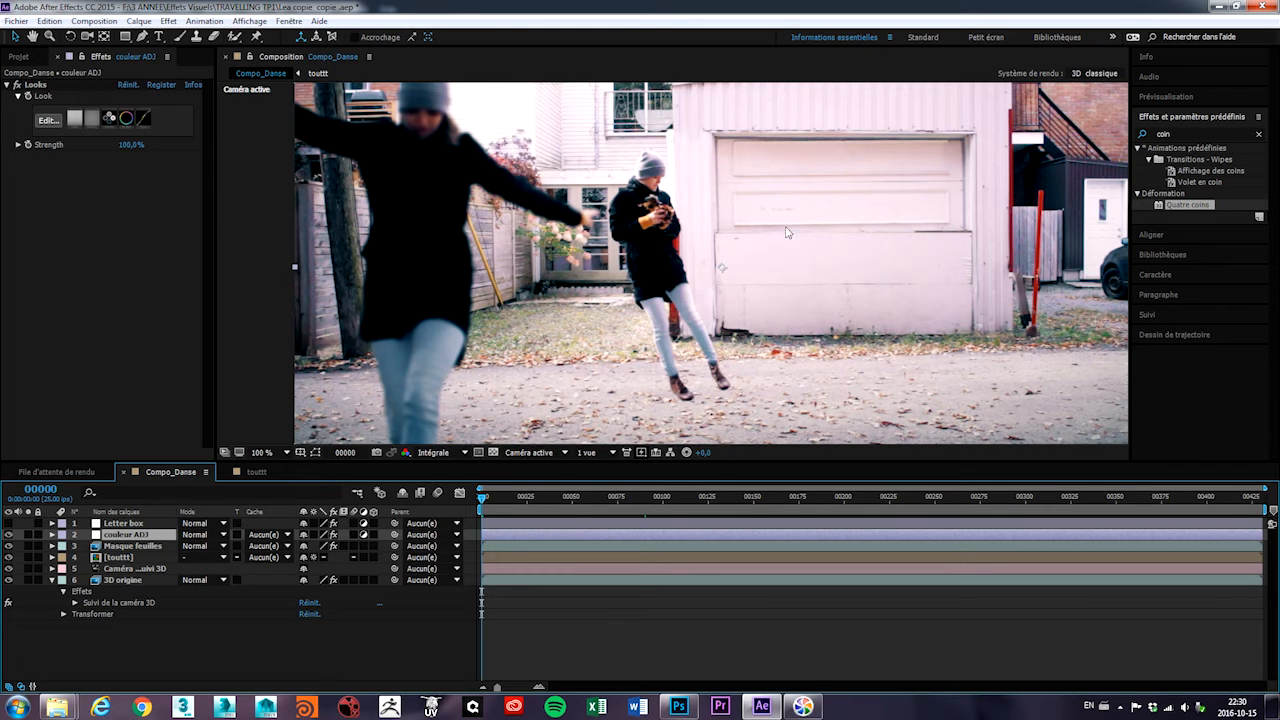
key(comma)
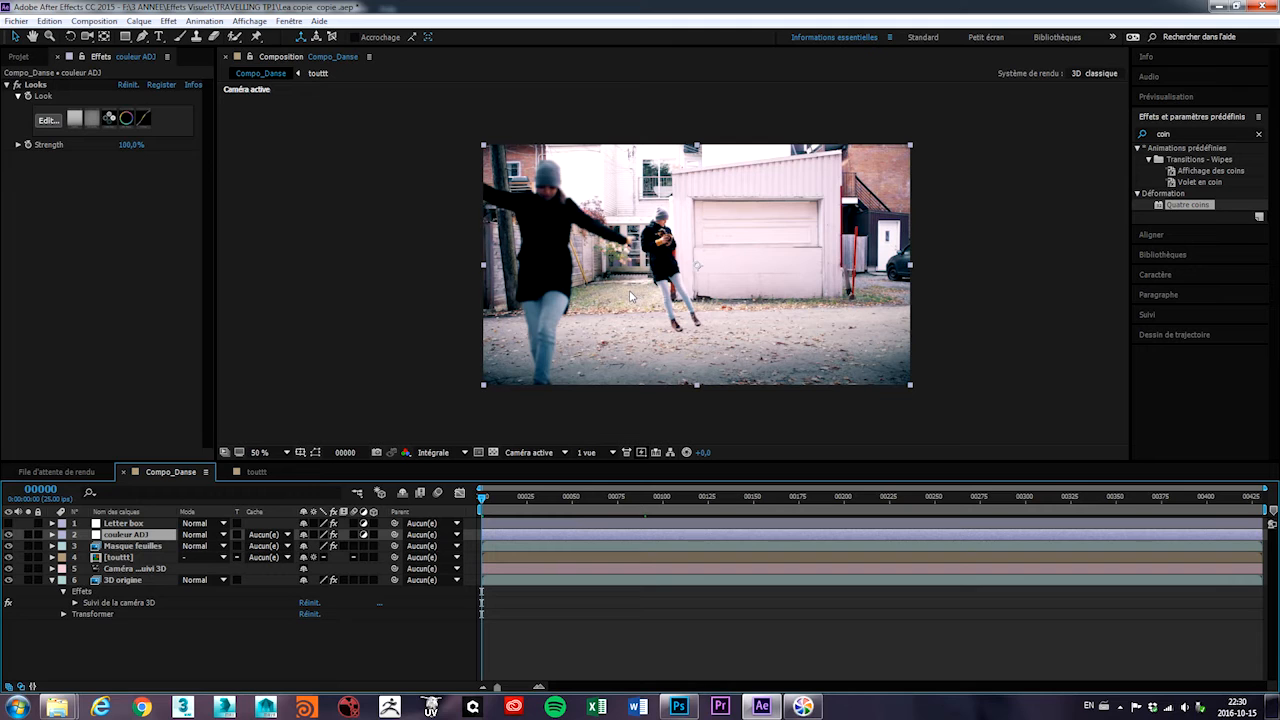
click(8, 535)
click(8, 535)
click(8, 535)
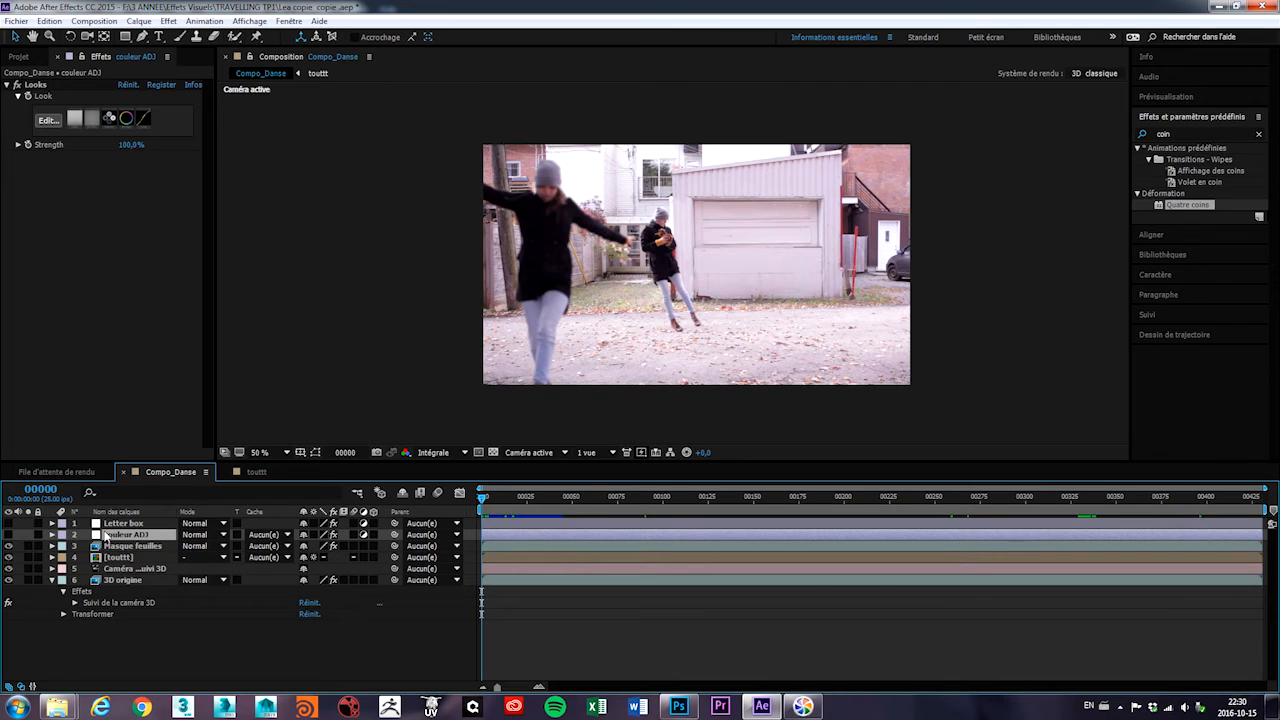
click(8, 535)
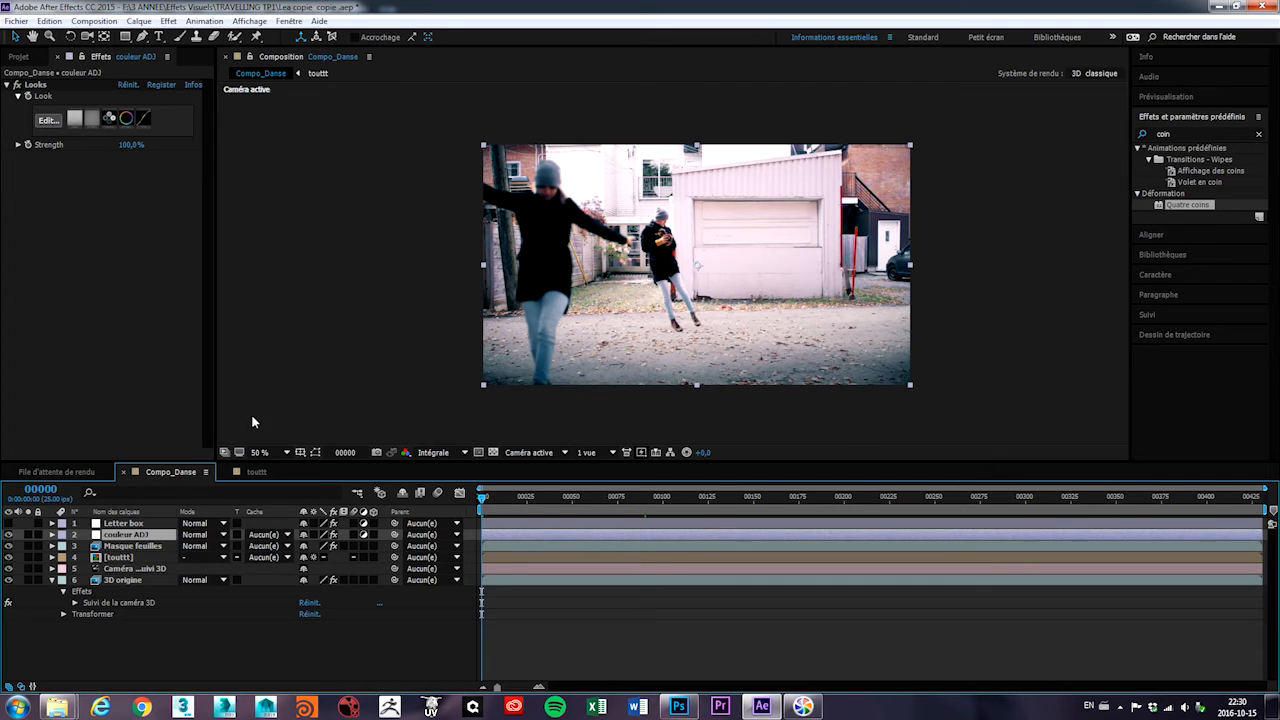
Select the Letter box layer and make it visible
click(118, 535)
click(123, 524)
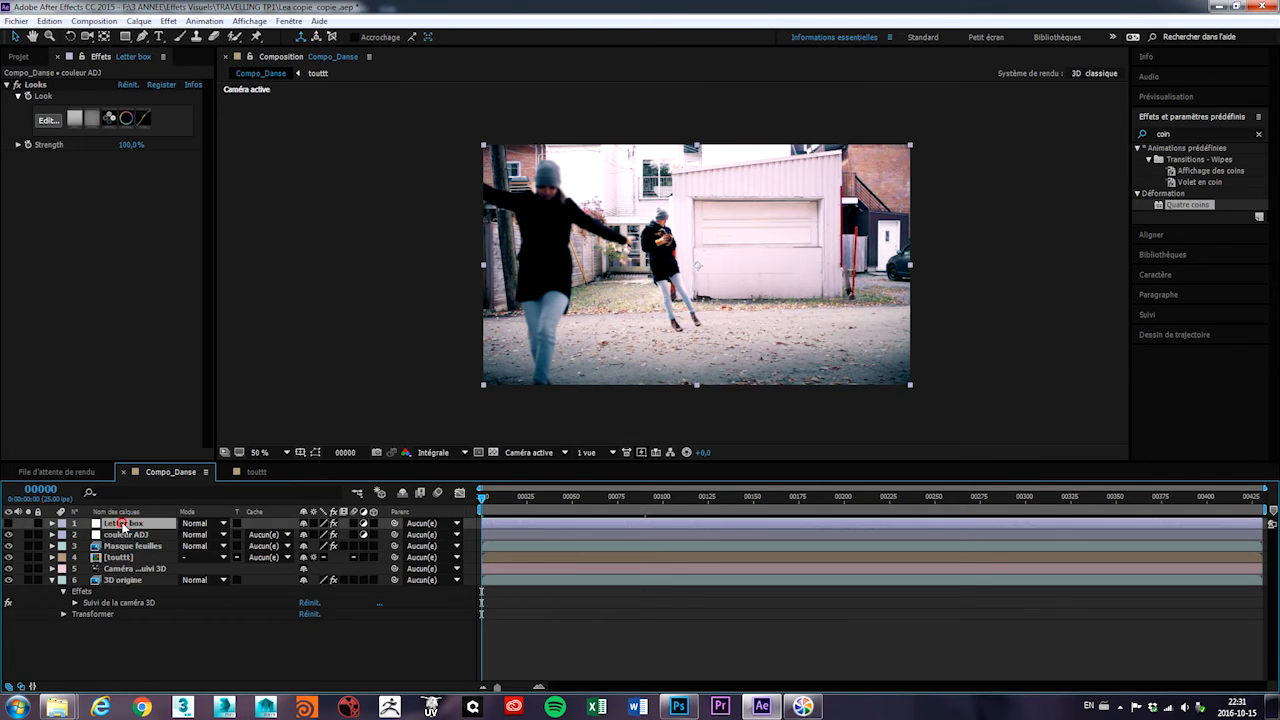
click(8, 523)
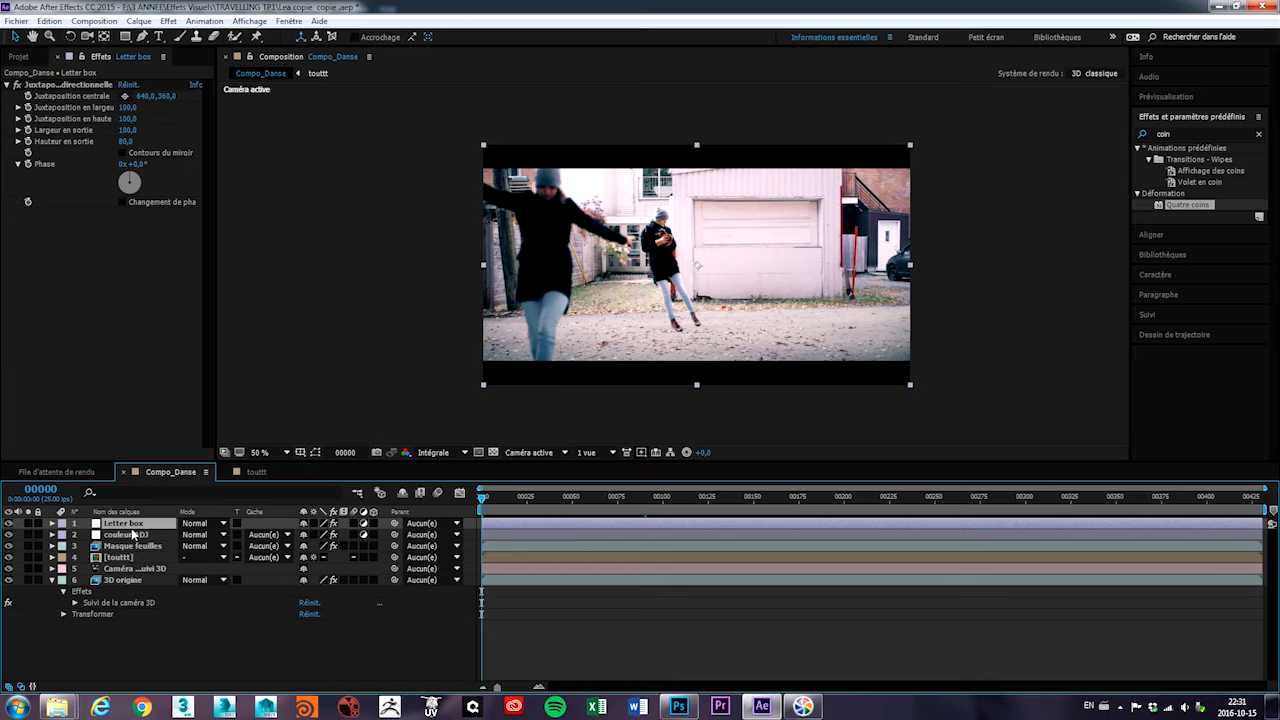
Expand the Letter box layer's Juxtaposition directionnelle effect settings and fit the composition to the viewer
click(52, 523)
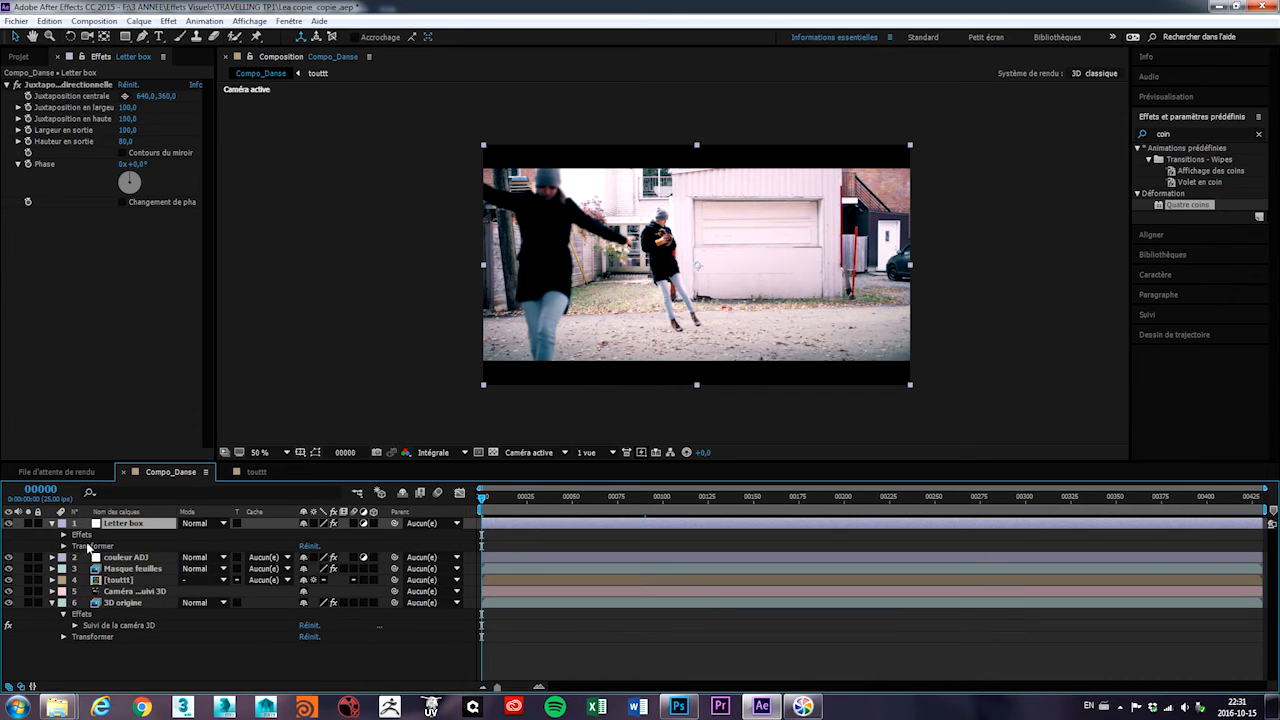
click(63, 535)
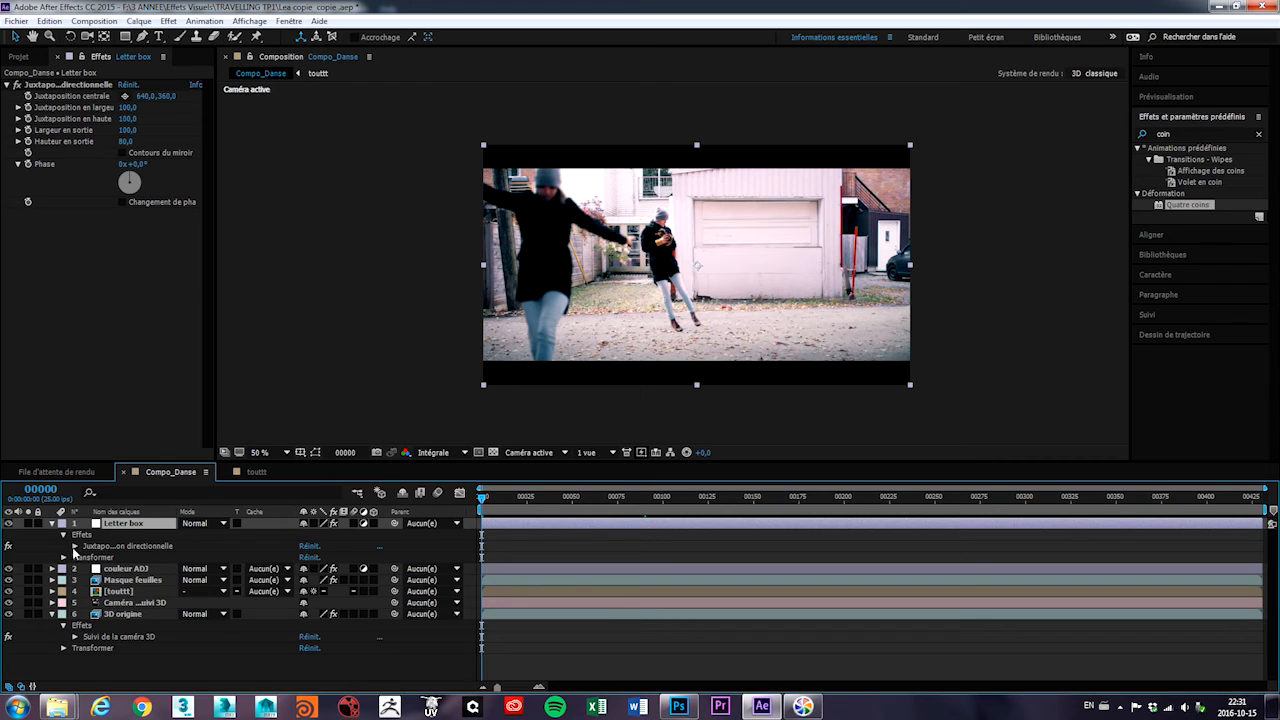
click(74, 546)
click(118, 546)
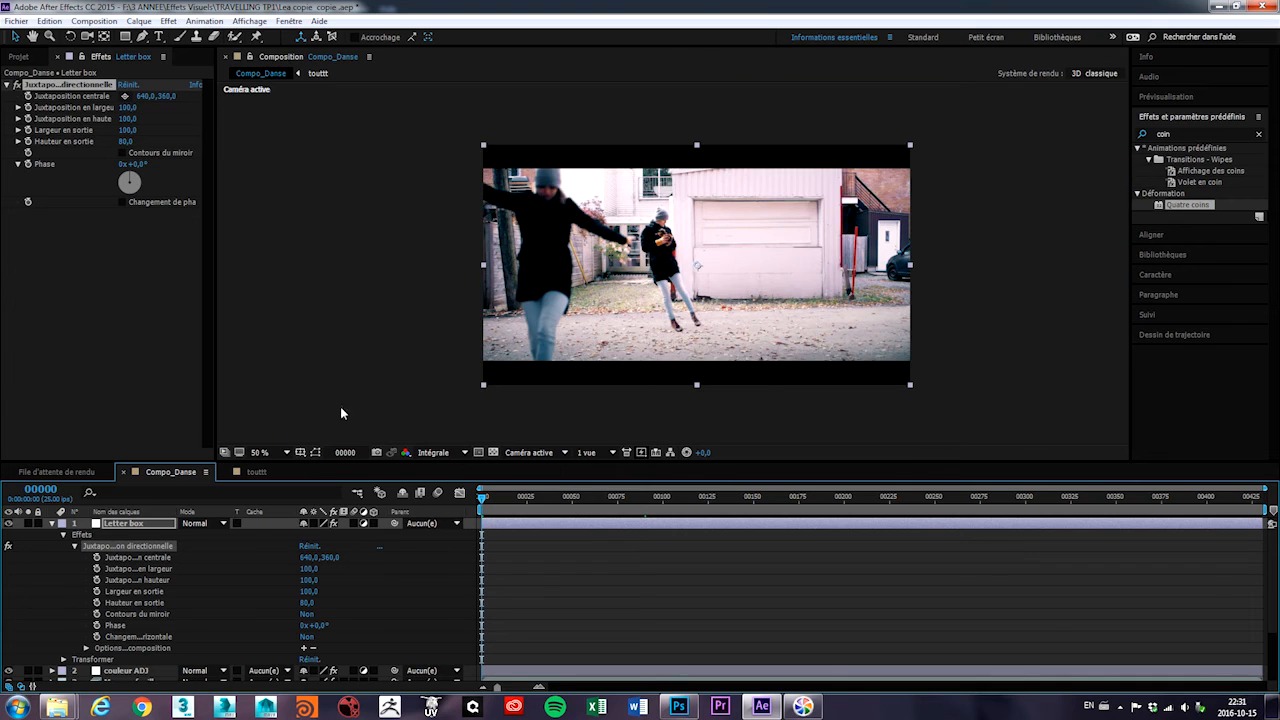
click(265, 452)
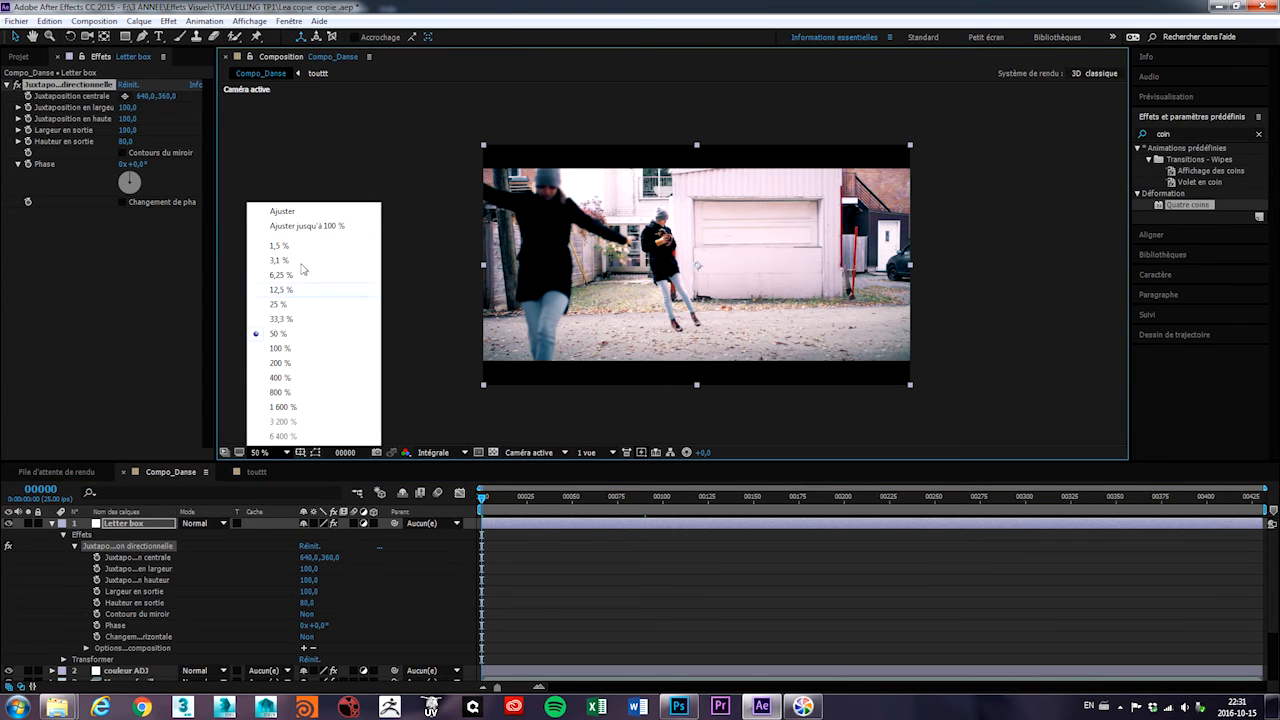
click(298, 214)
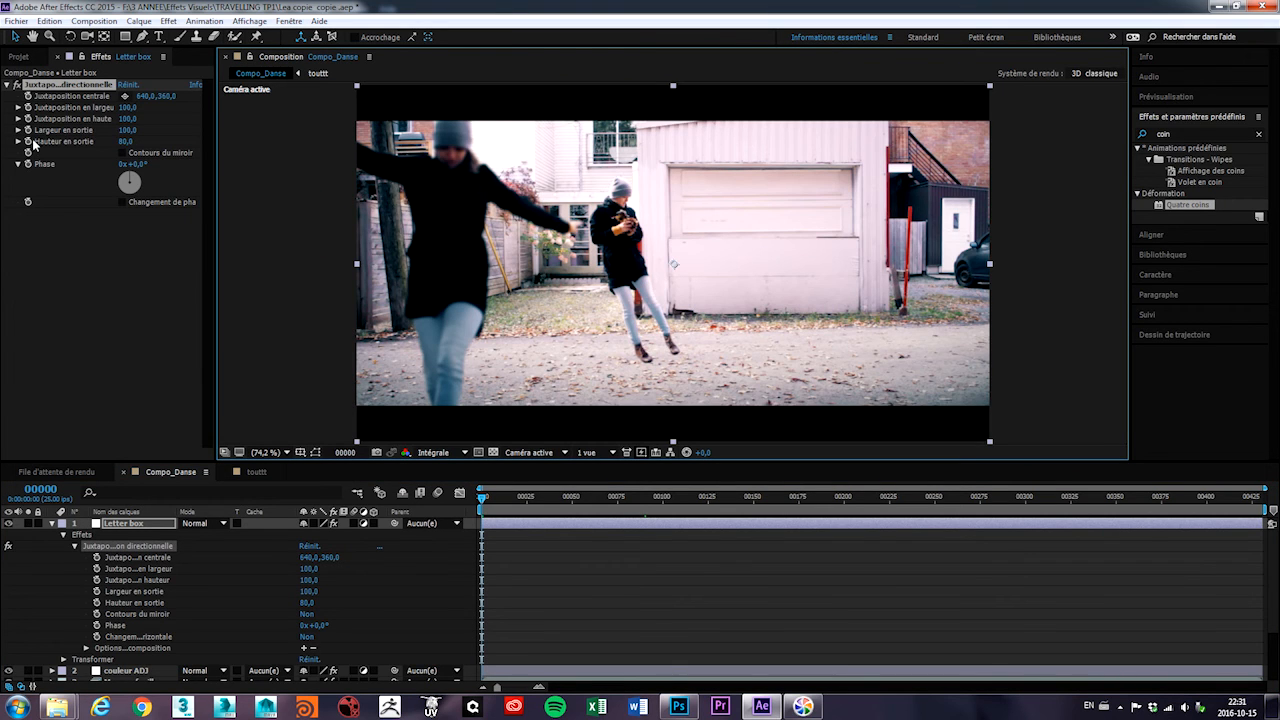
Try a Hauteur en sortie of 50 on the Letter box effect and set it back to 80
click(126, 142)
text(50)
key(Return)
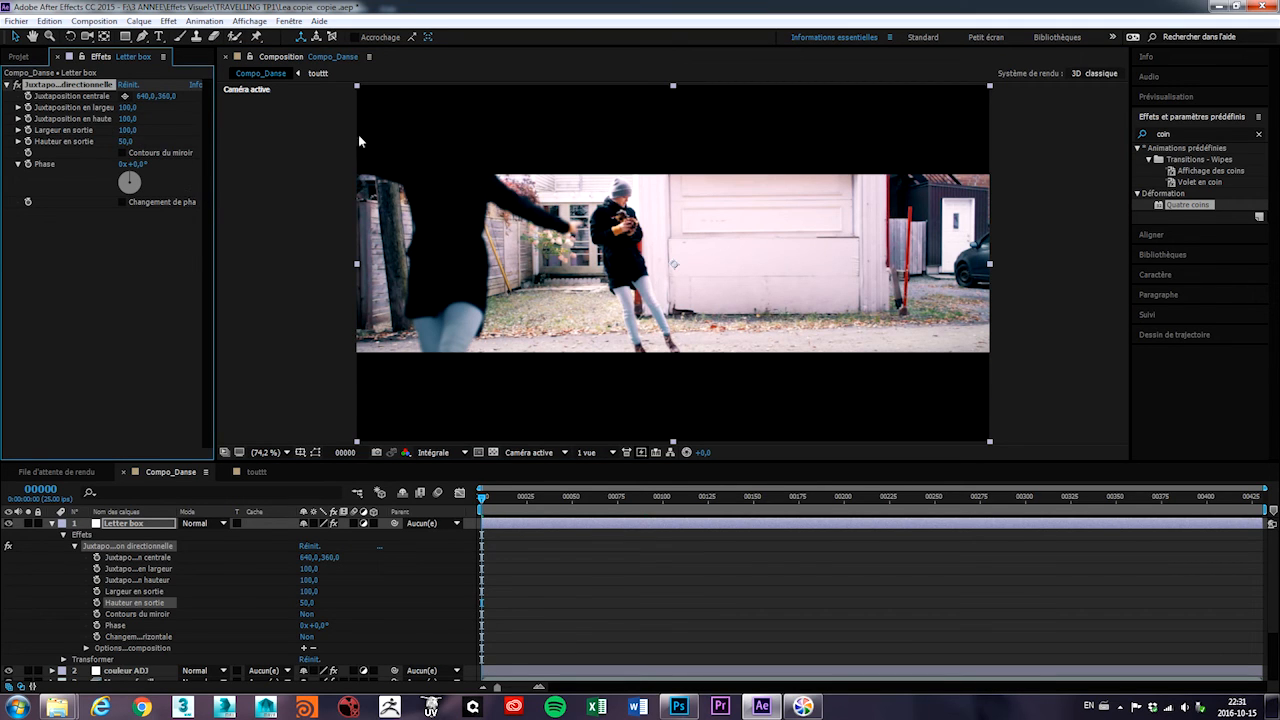
click(127, 143)
text(80)
key(Return)
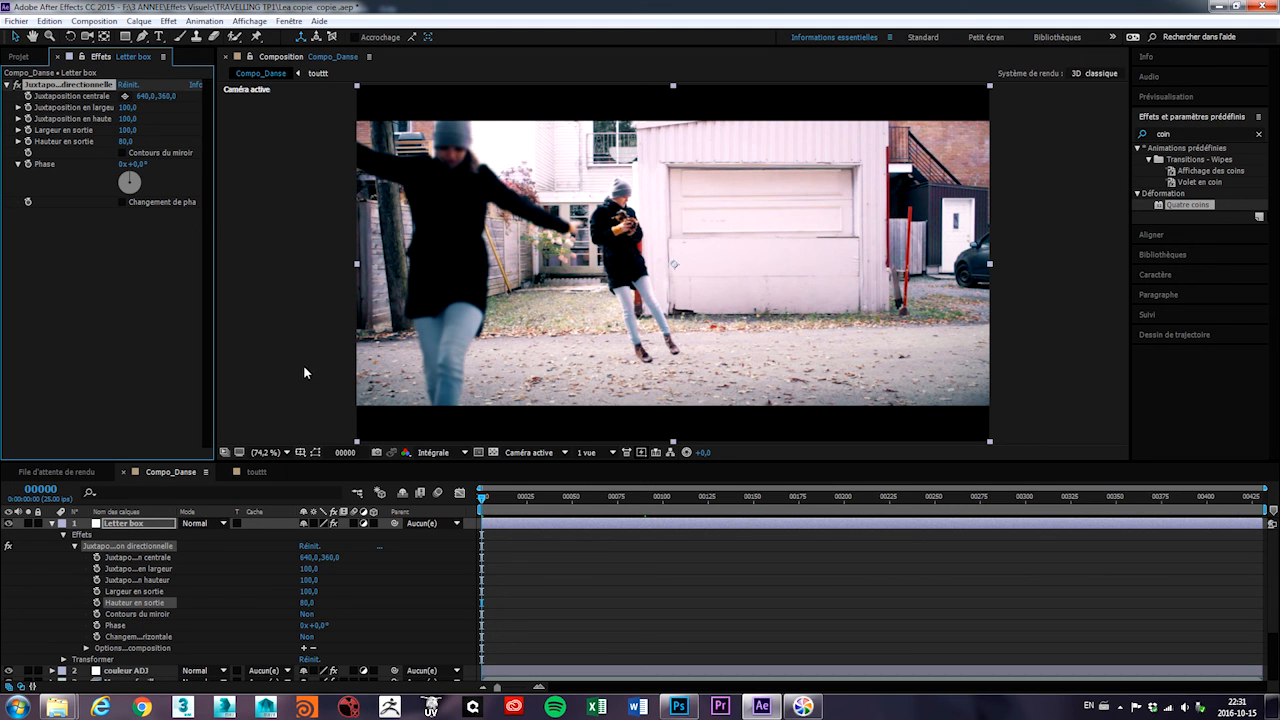
mouse_move(482, 505)
mouse_down()
mouse_move(1060, 512)
mouse_move(487, 512)
mouse_up()
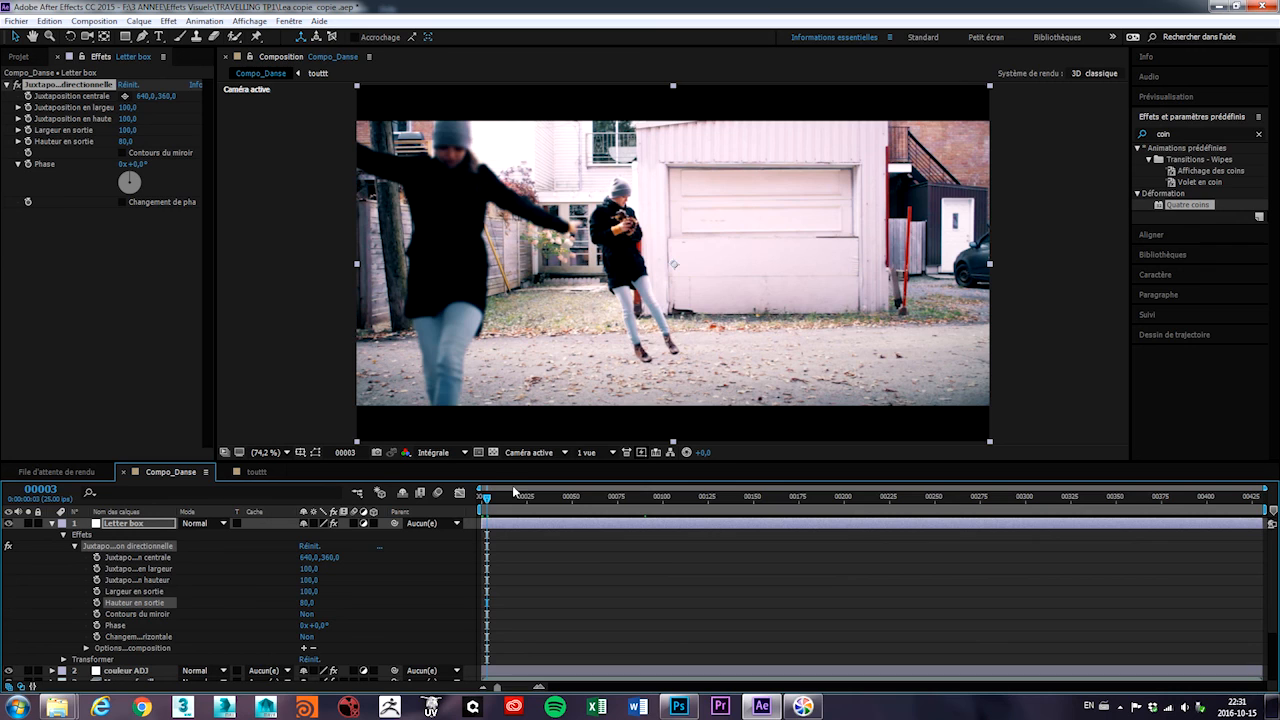
key(Home)
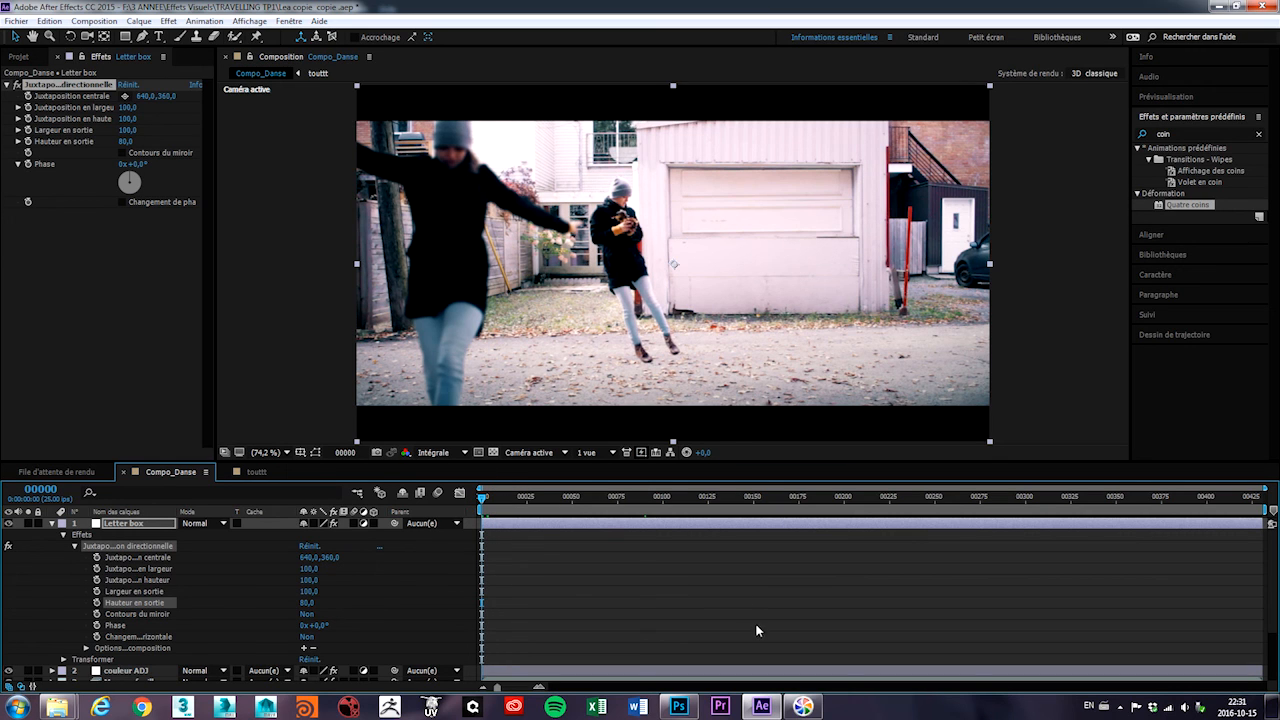